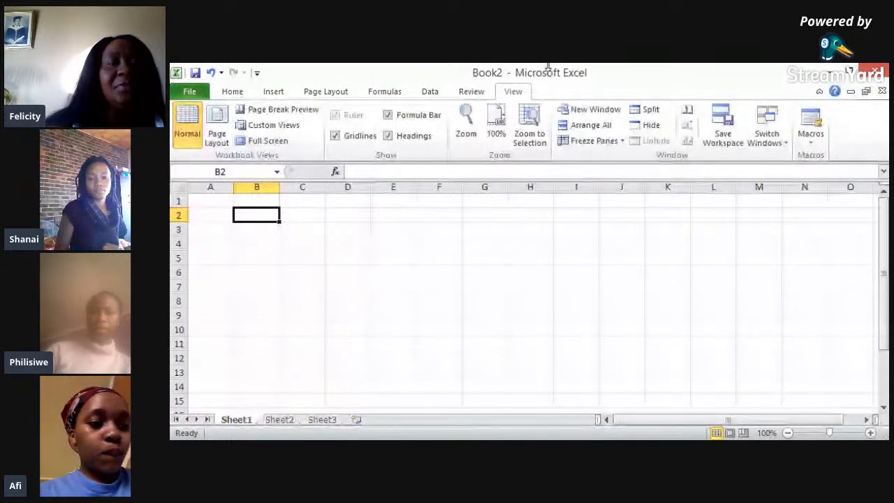
click(256, 200)
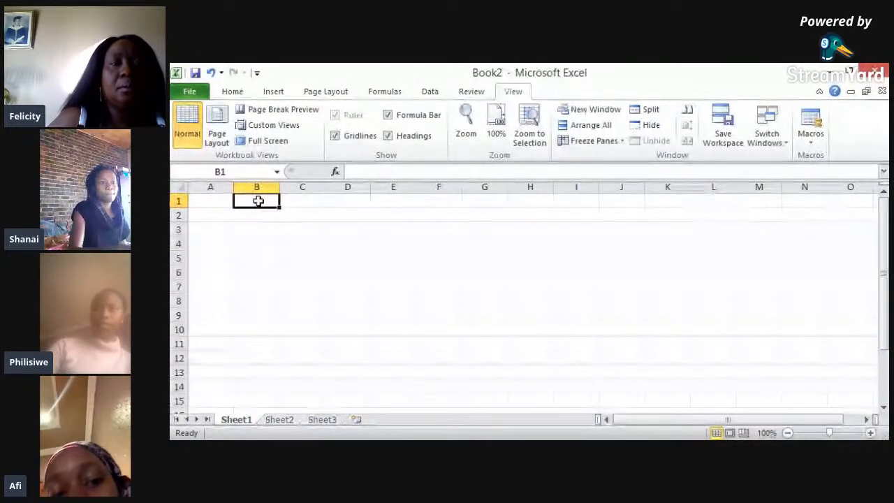
click(211, 202)
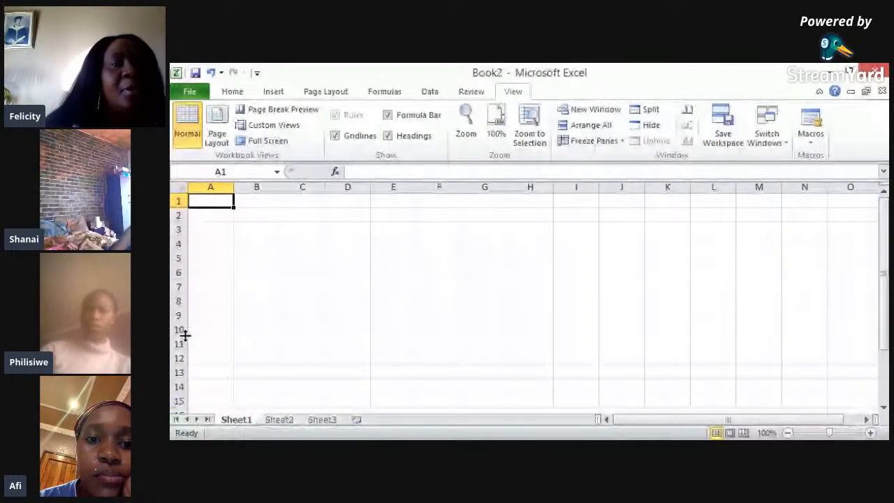
click(209, 273)
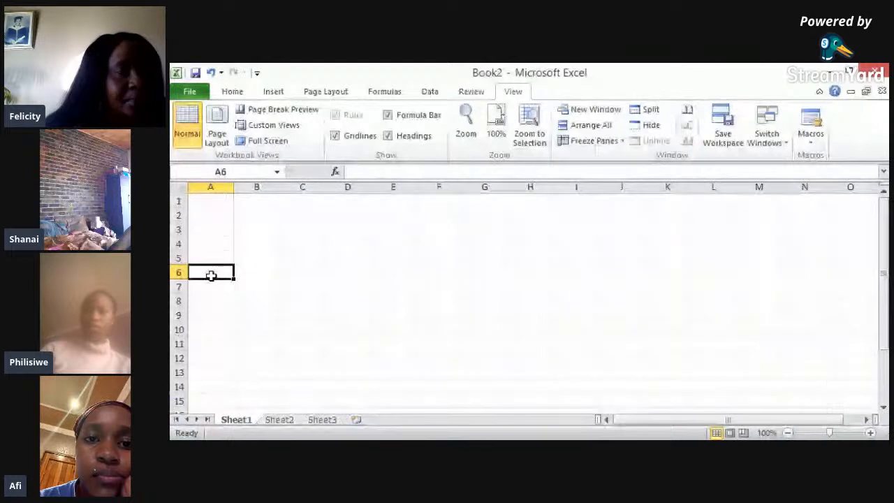
click(210, 201)
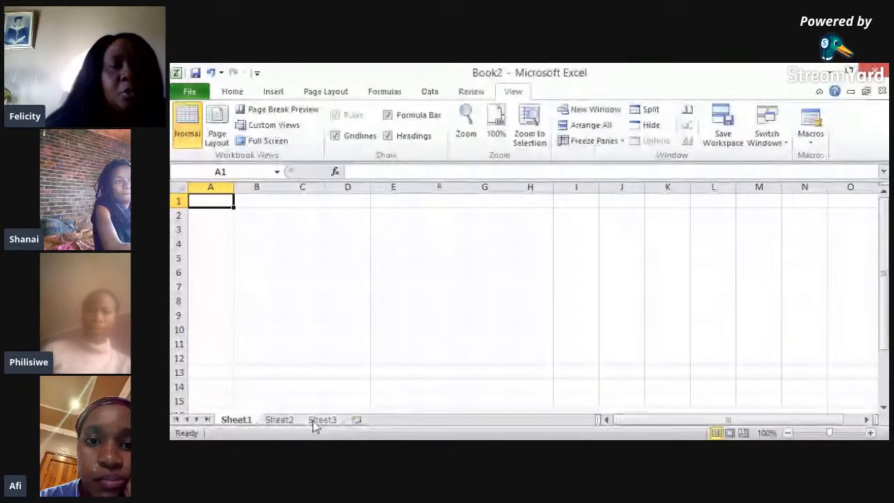
Step: Rename Sheet1 to "Test Calculation"
double_click(246, 422)
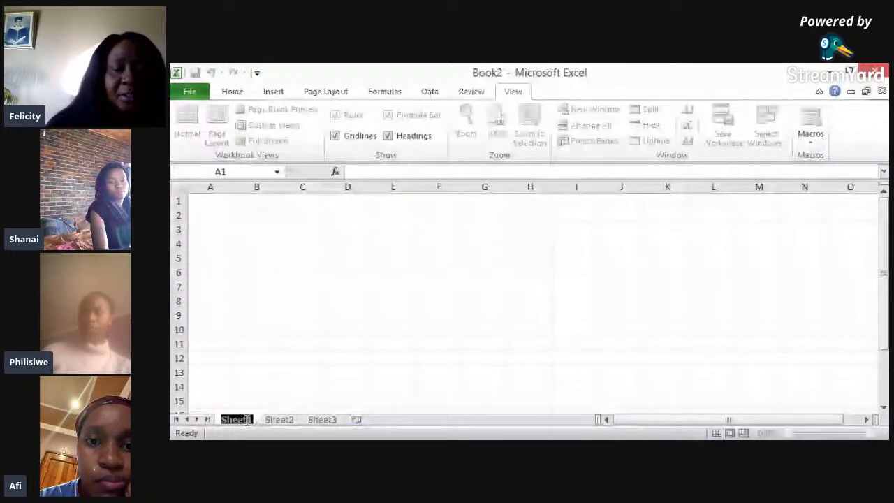
text(Test Da)
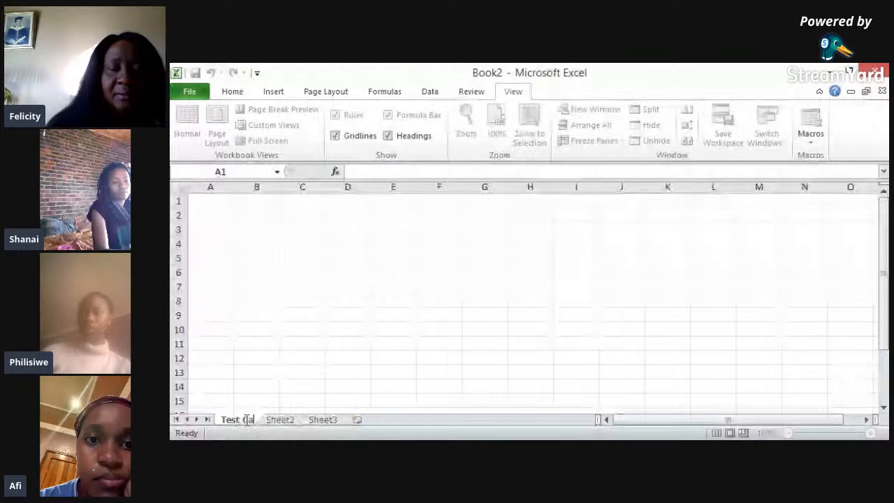
text(ta)
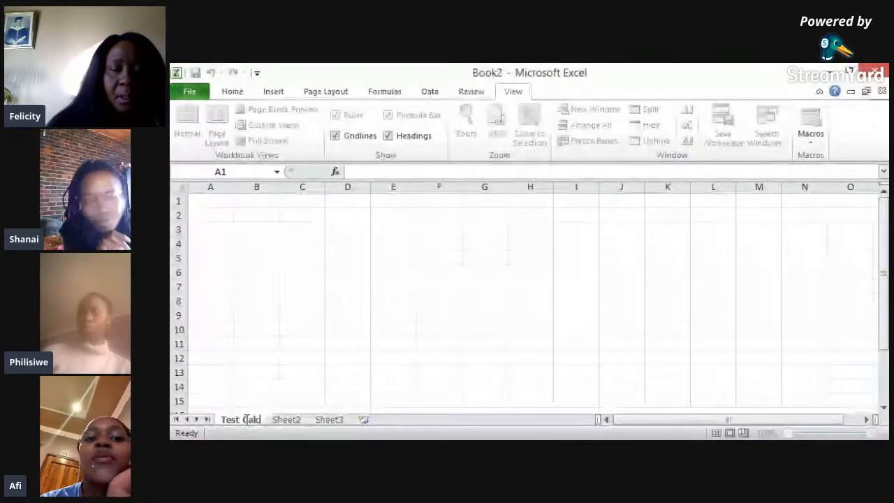
text(ulatio)
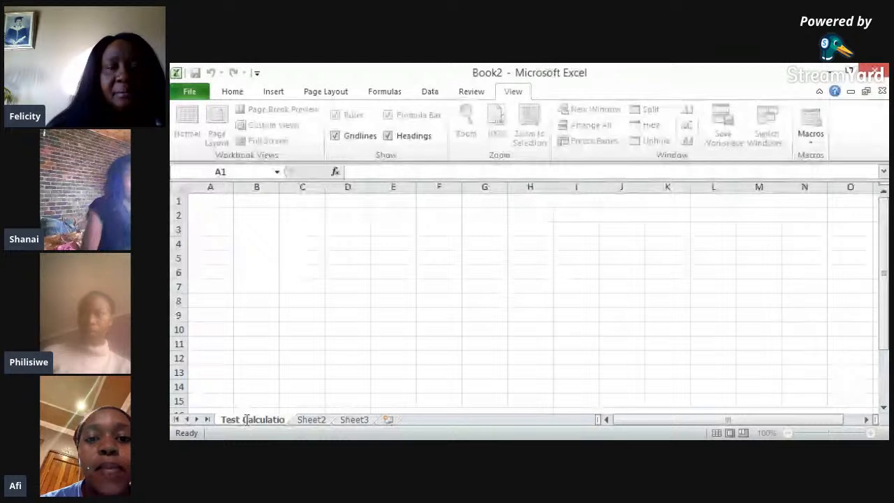
text(n)
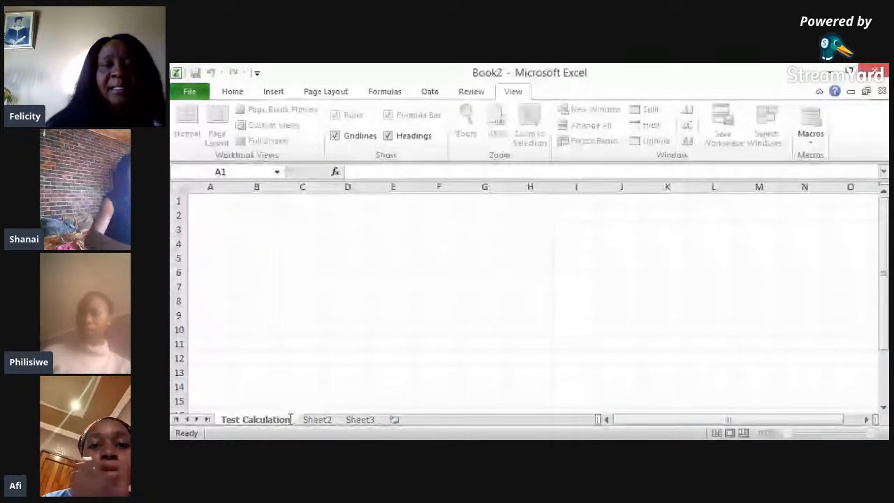
key(Return)
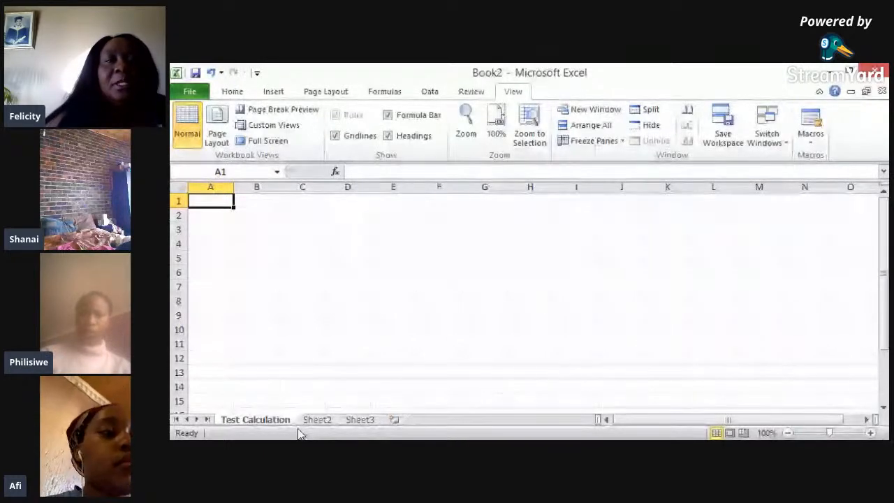
Step: Increase the height of row 1 to roughly double that of the other rows
click(233, 91)
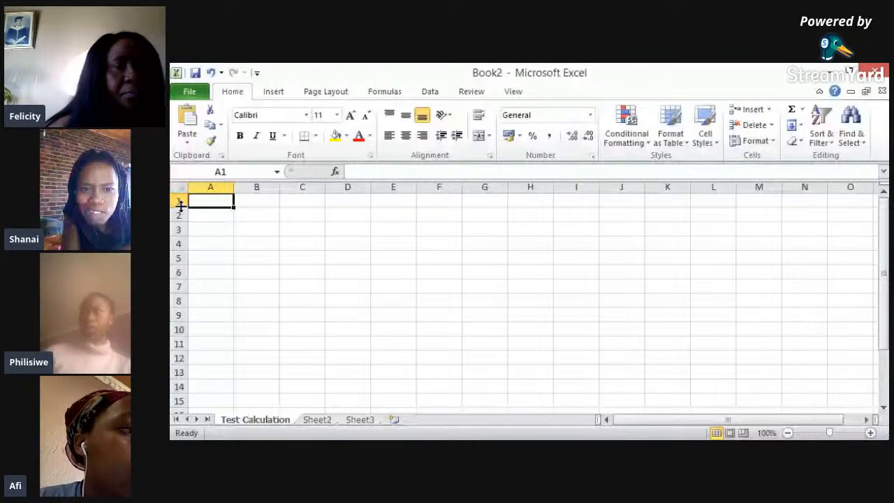
drag(180, 207, 181, 225)
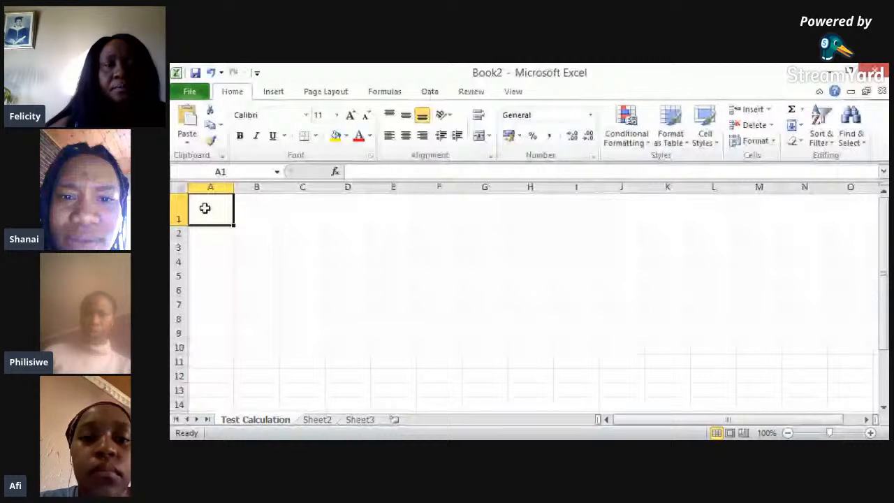
key(alt+Tab)
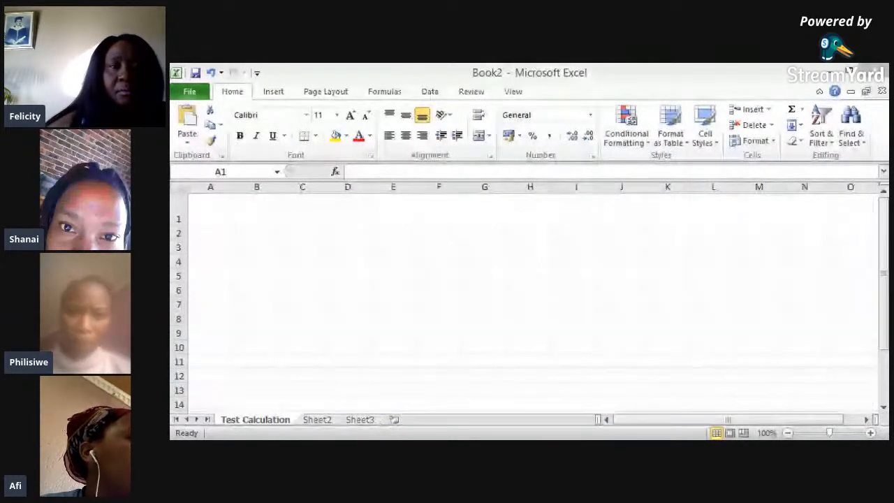
click(474, 412)
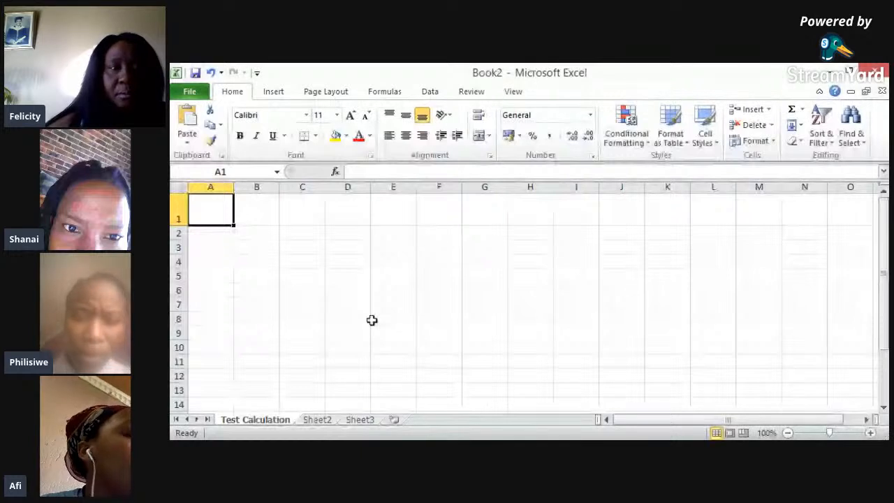
Step: Enter the title "Test Calculator" in cell A1
text(T)
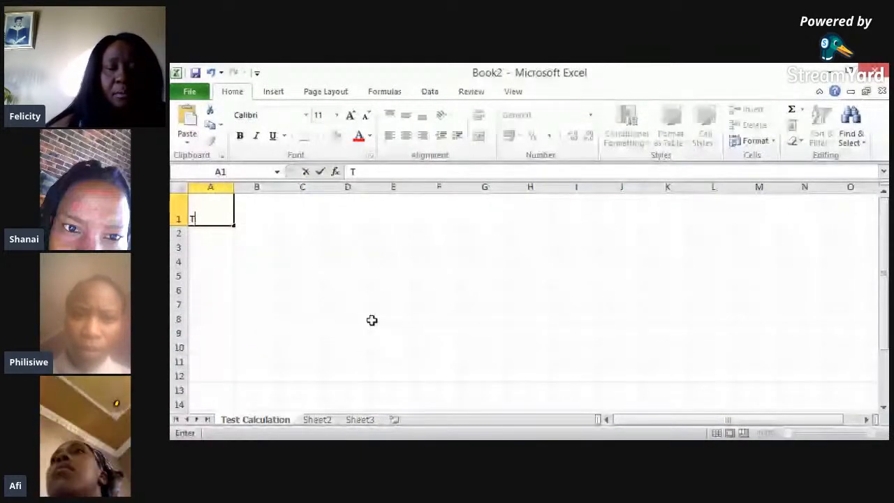
text(est Calcula)
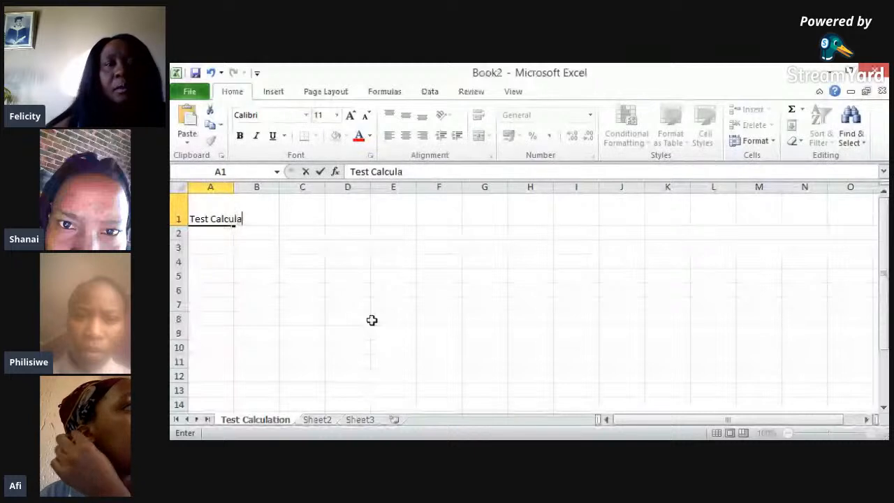
text(tor)
click(353, 306)
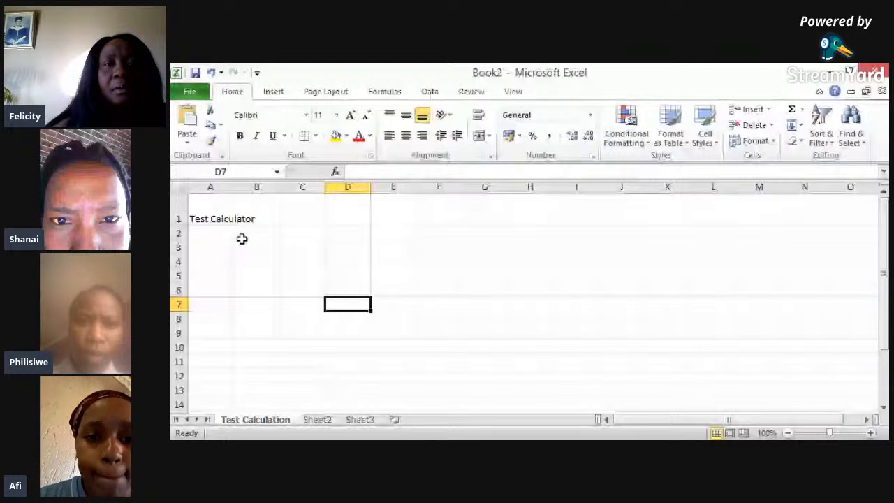
Step: Format the title in cell A1 with the Aharoni font at size 20
click(222, 218)
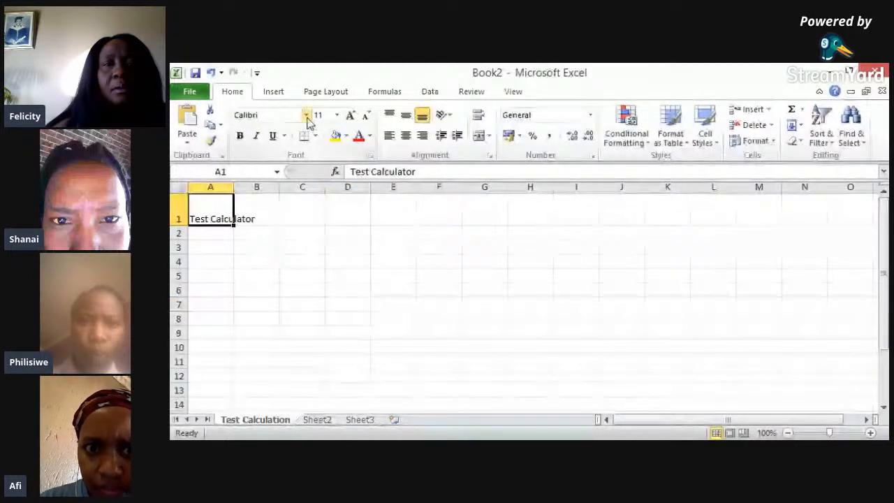
click(308, 117)
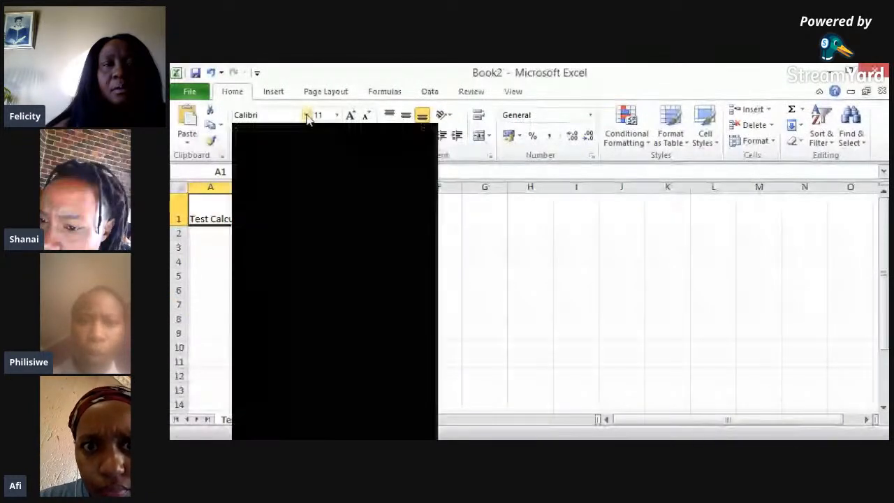
click(307, 117)
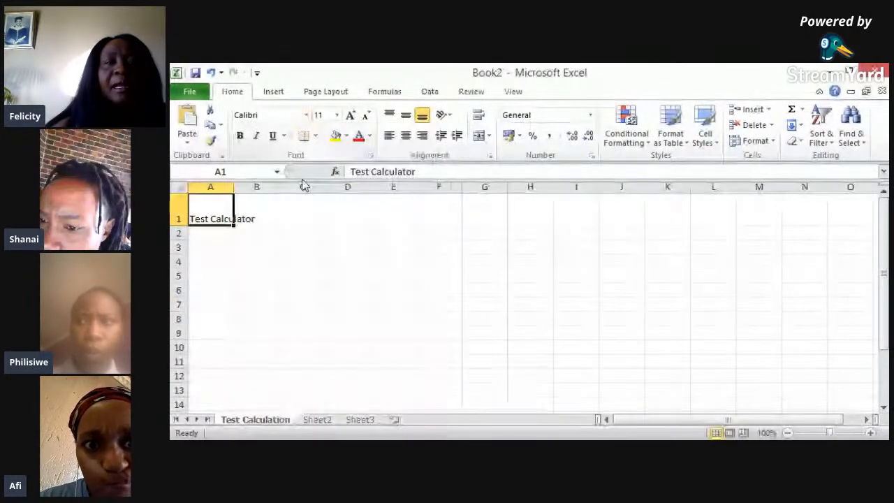
click(306, 116)
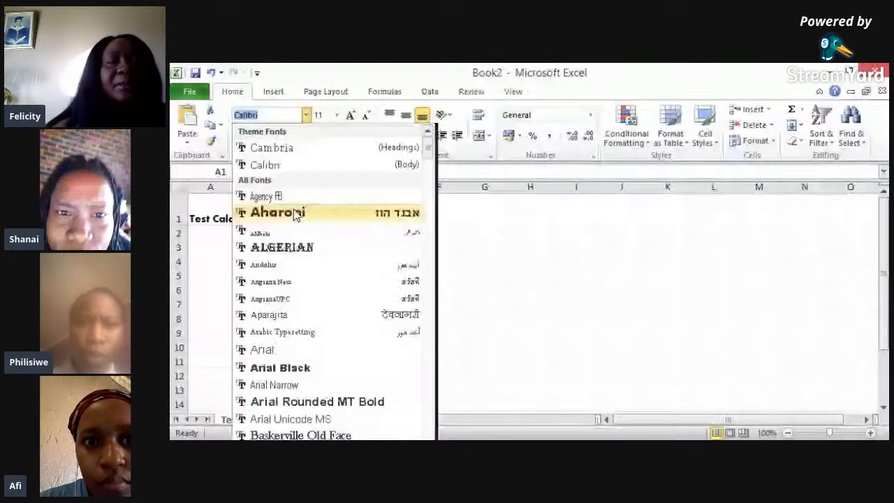
click(294, 214)
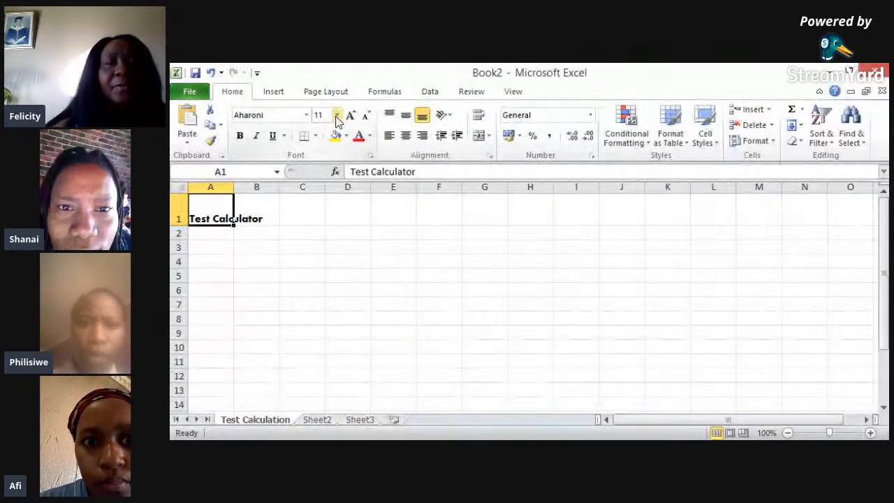
click(336, 117)
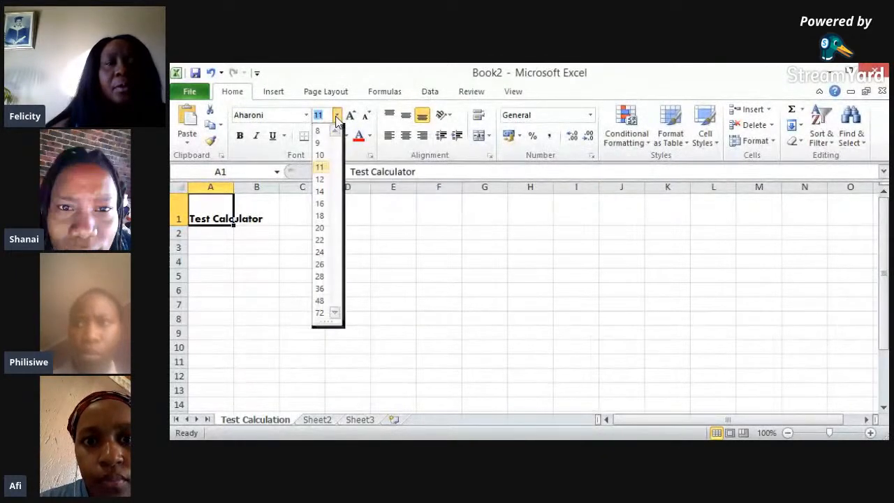
click(320, 229)
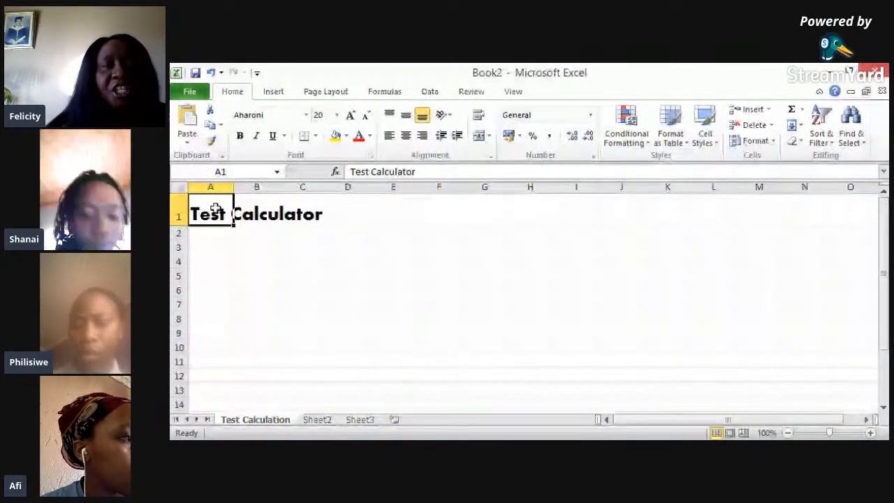
Step: Merge and center the title across cells A1 to E1
drag(215, 209, 394, 213)
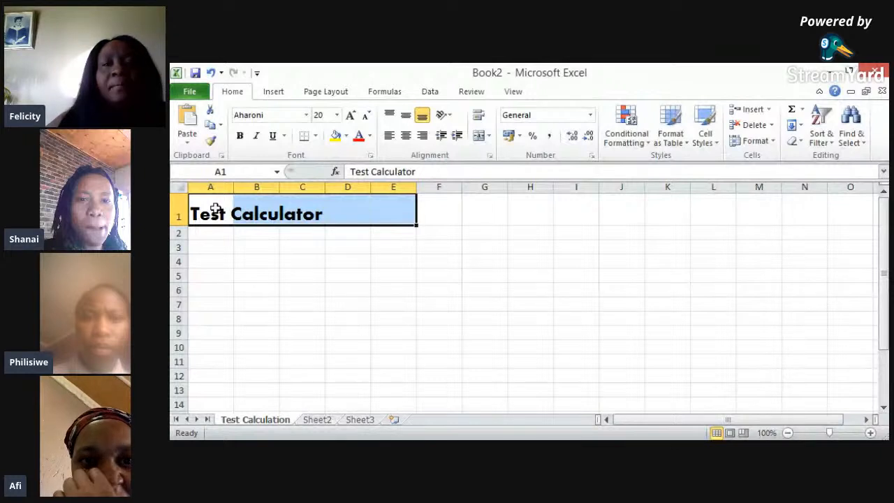
click(480, 138)
click(479, 138)
click(479, 139)
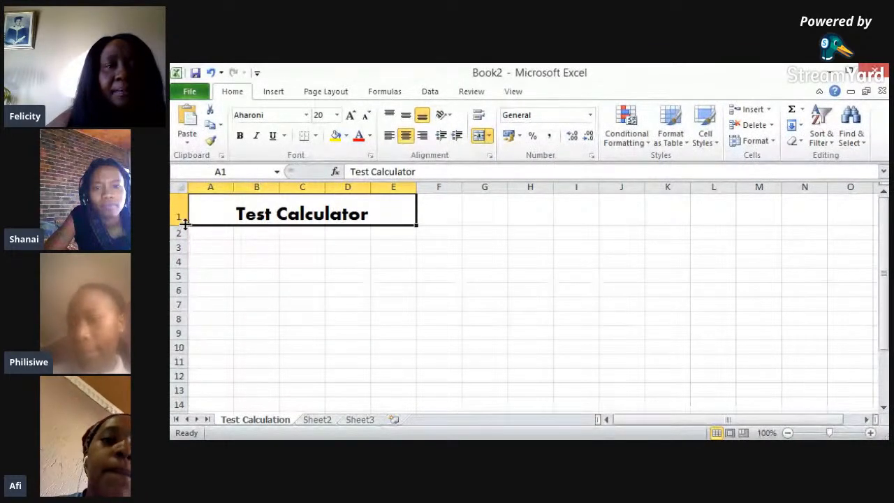
Step: Enlarge row 1 to about twice its height and middle-align the title vertically within the merged cell
mouse_move(185, 223)
mouse_down()
mouse_move(185, 236)
mouse_move(185, 225)
mouse_up()
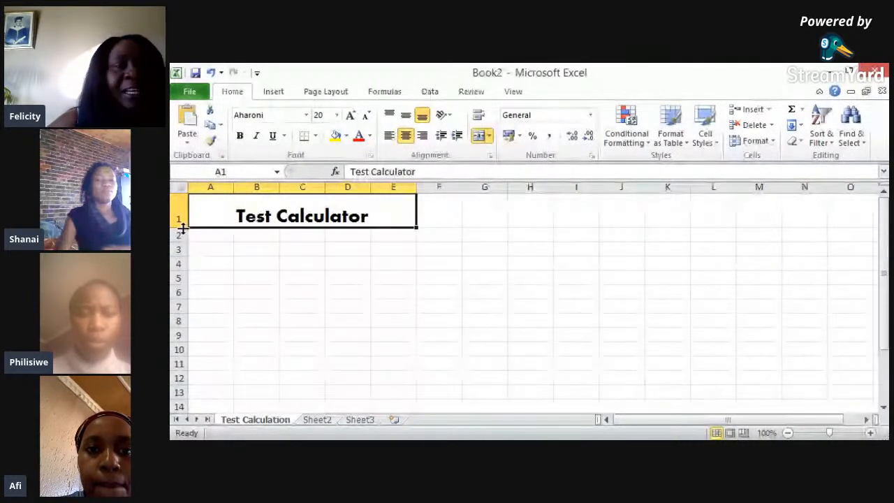
drag(182, 228, 182, 239)
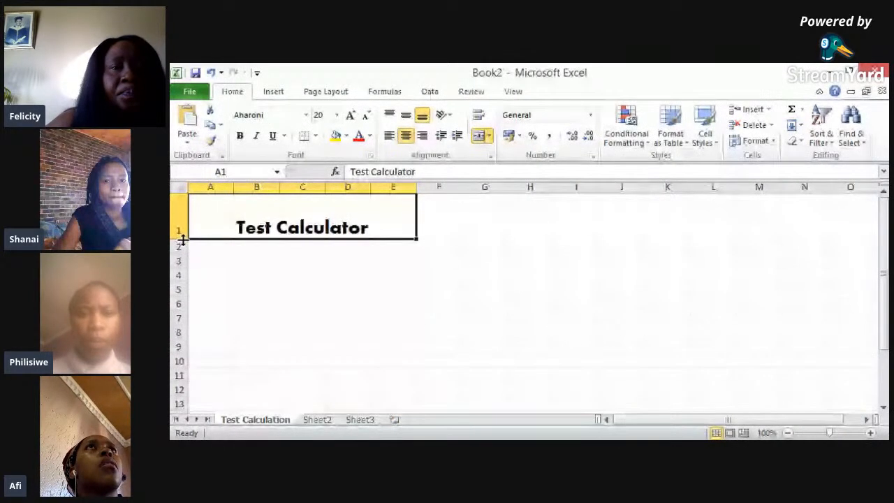
double_click(276, 230)
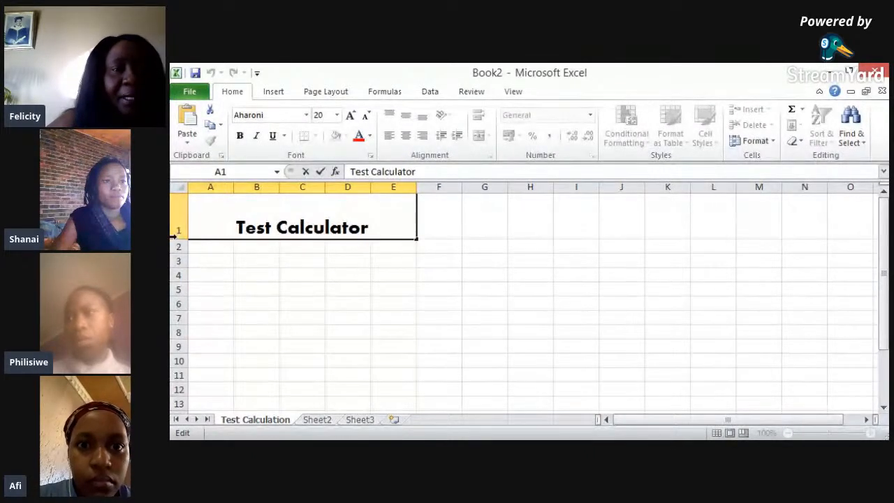
drag(177, 226, 183, 259)
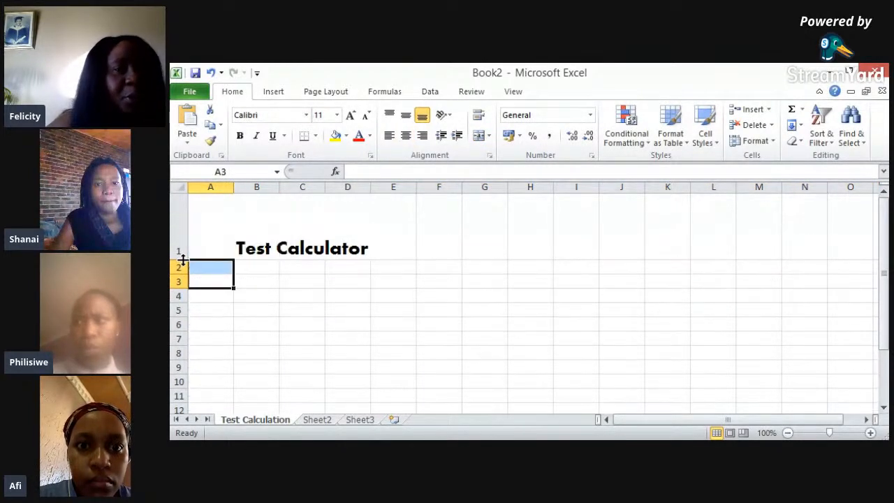
click(301, 295)
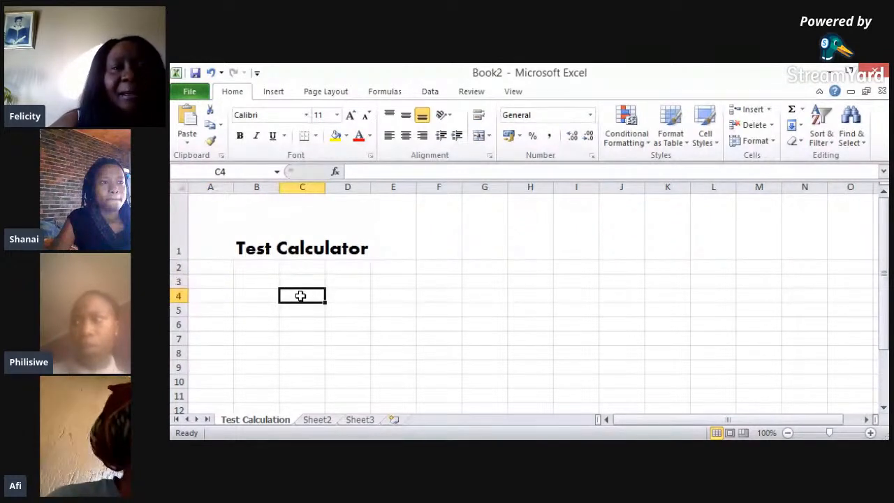
click(306, 230)
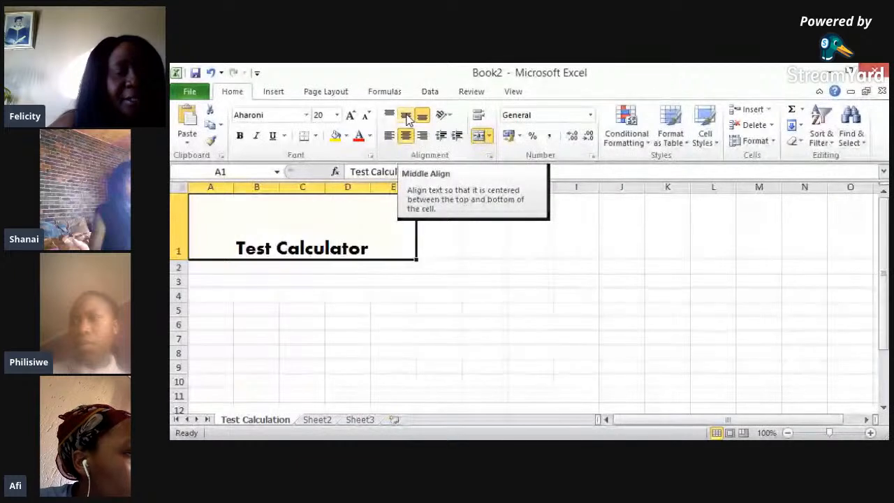
click(406, 117)
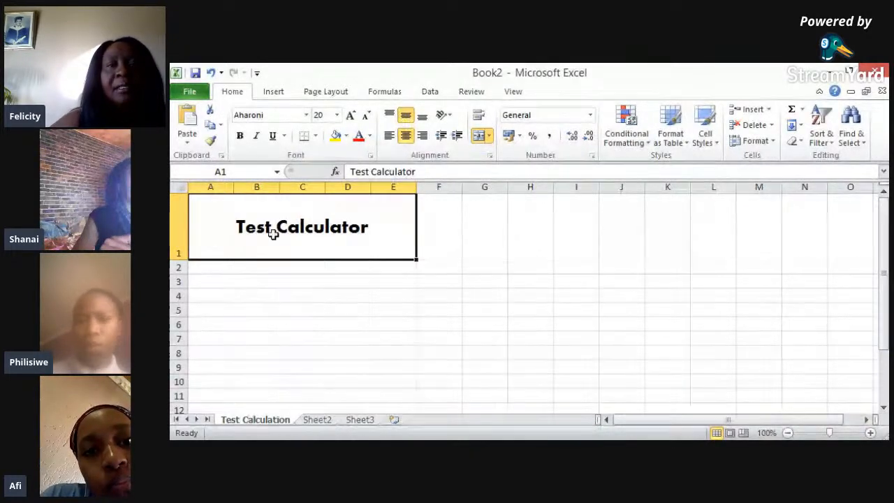
Step: Increase the font size of cell B2 to 20
click(262, 268)
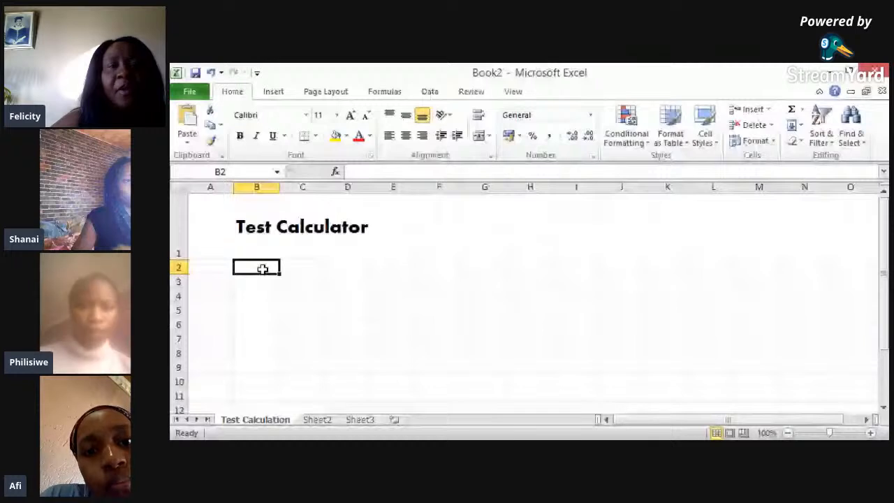
click(350, 114)
click(350, 115)
click(350, 115)
click(350, 114)
click(350, 115)
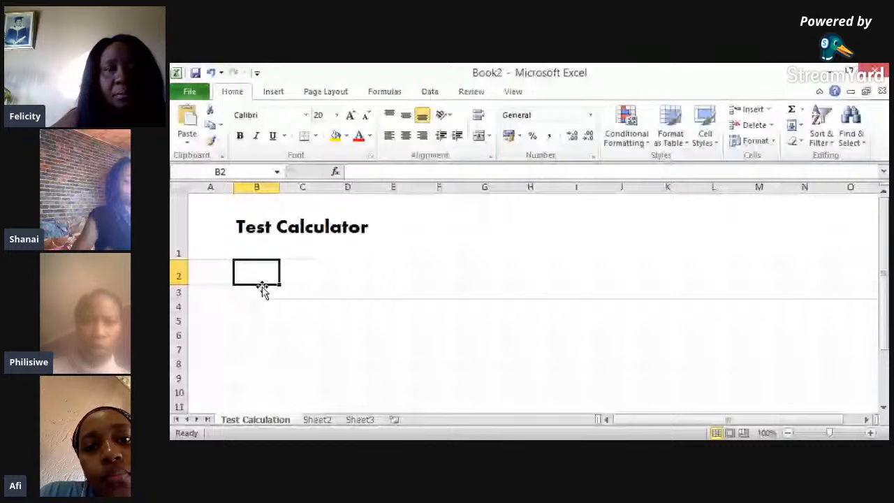
Step: Enter Test 1 in cell B2 and fill the series across to D2 for Test 2 and Test 3
text(Test)
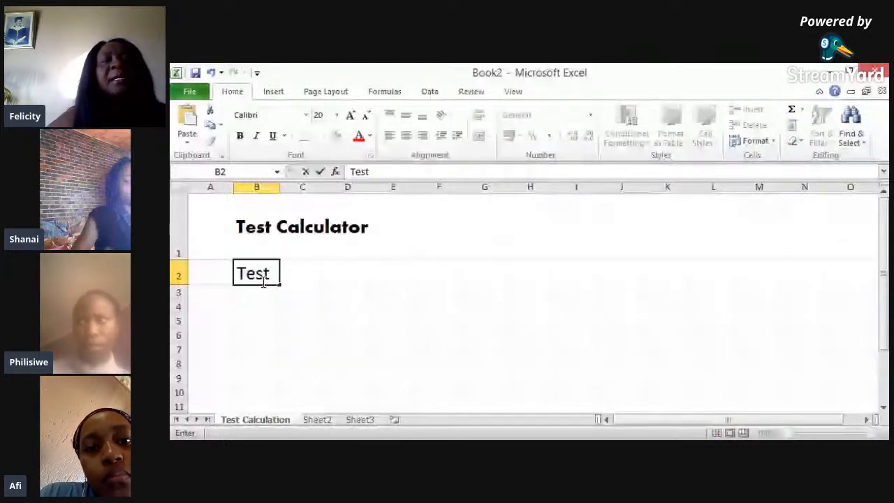
text( 1)
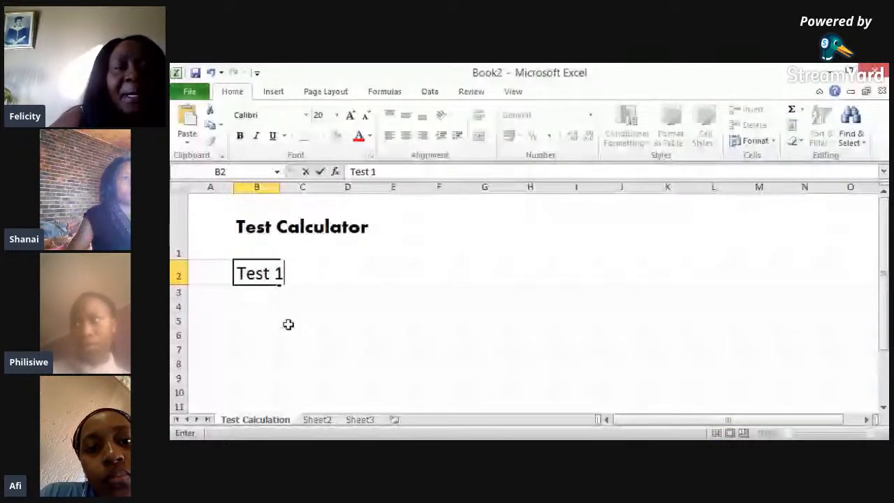
key(ctrl+Return)
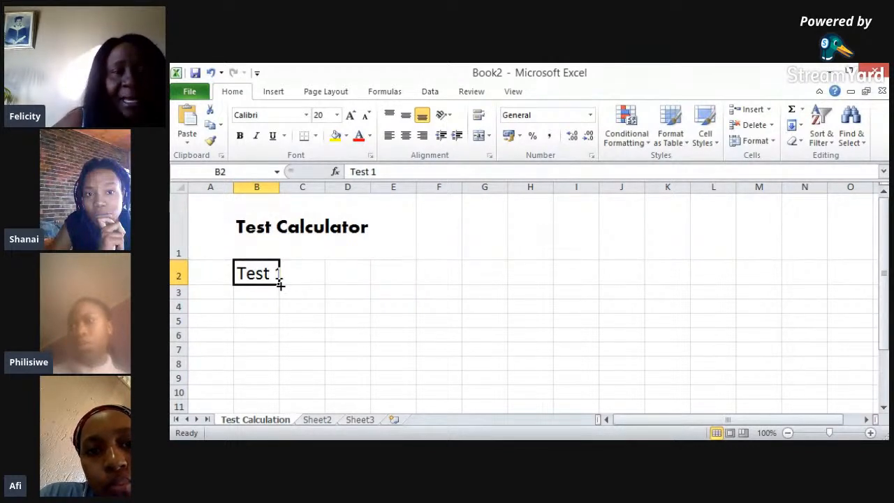
drag(279, 284, 359, 278)
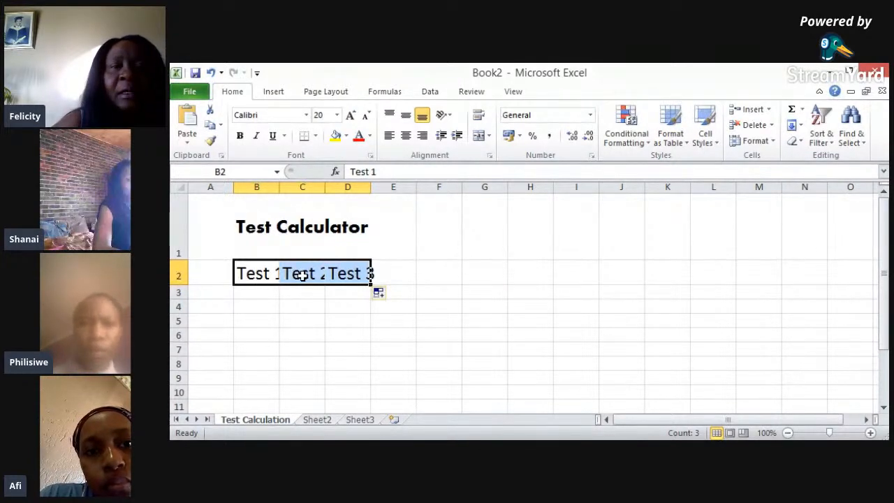
Step: AutoFit the widths of columns B, C and D to the Test 1, Test 2 and Test 3 headings
click(272, 272)
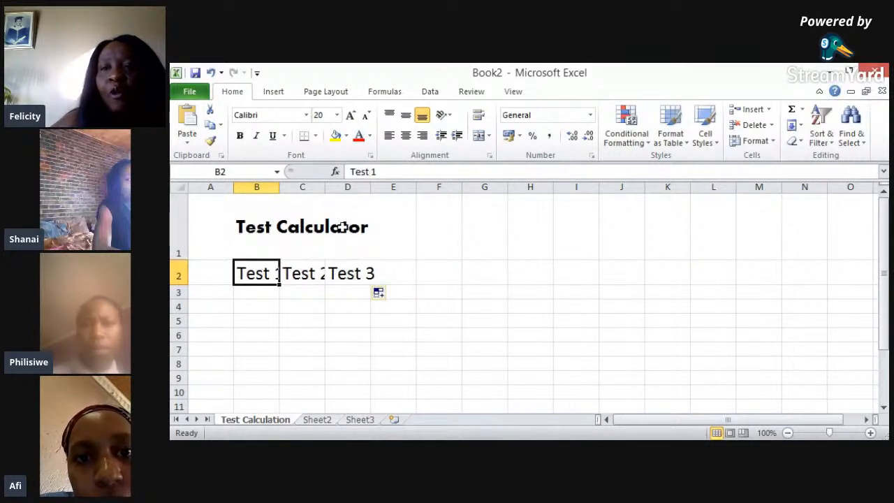
click(771, 143)
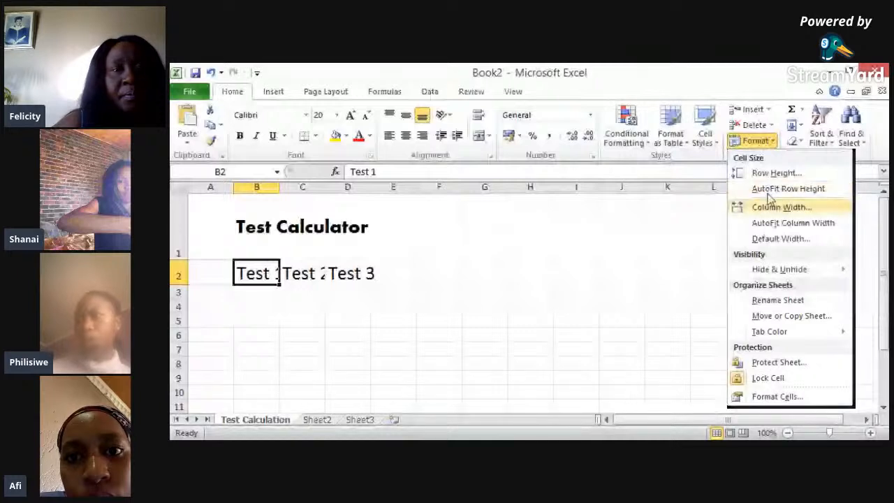
click(761, 222)
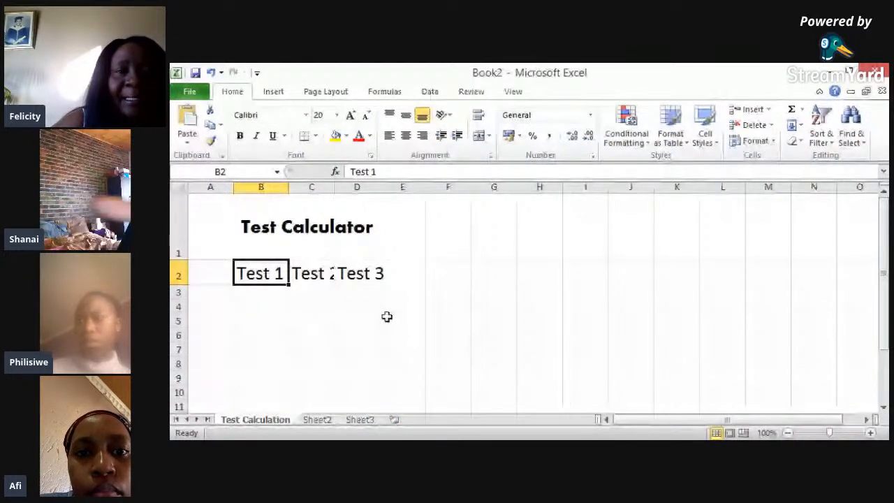
double_click(334, 190)
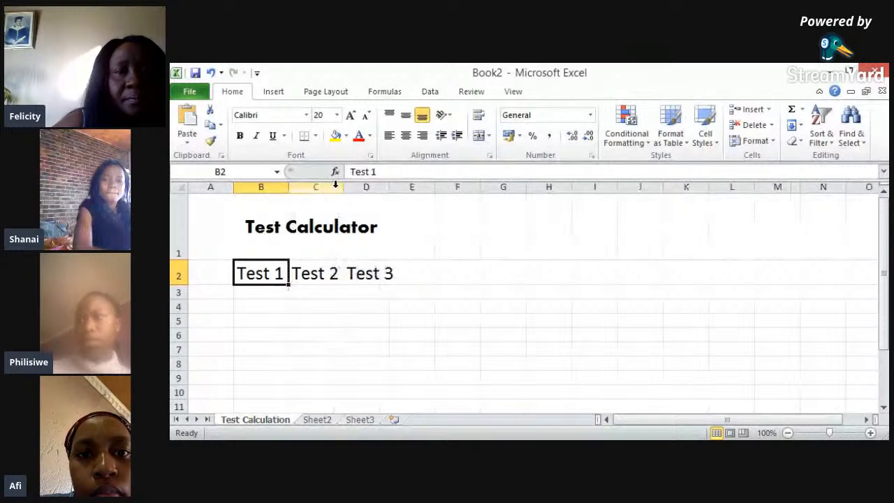
double_click(389, 187)
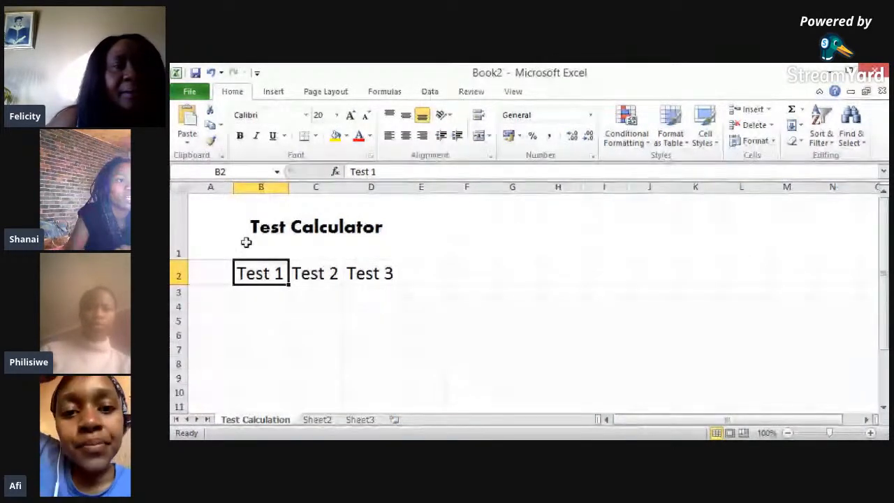
Step: Unmerge the Test Calculator title cell, and merge and center it again across A1 to E1
click(206, 214)
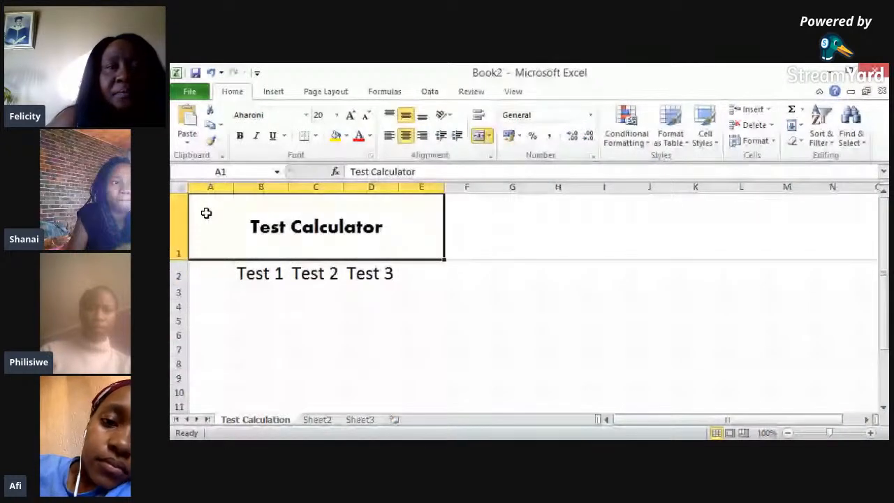
click(482, 137)
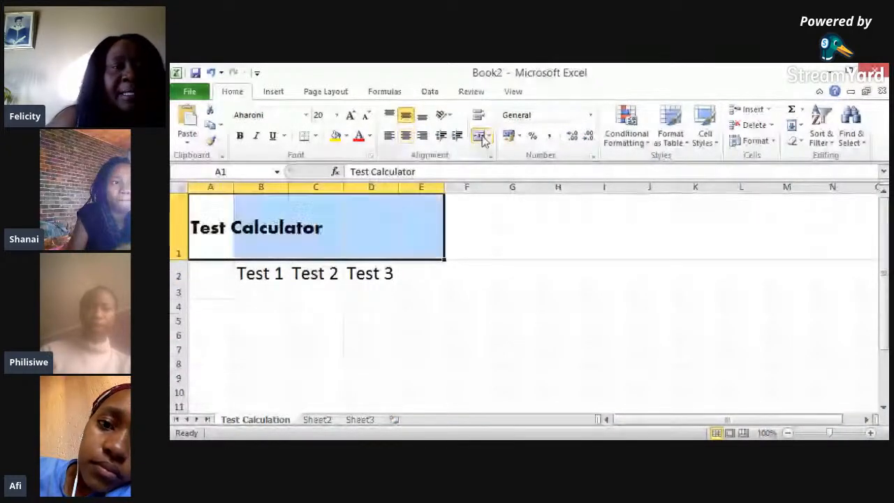
click(220, 210)
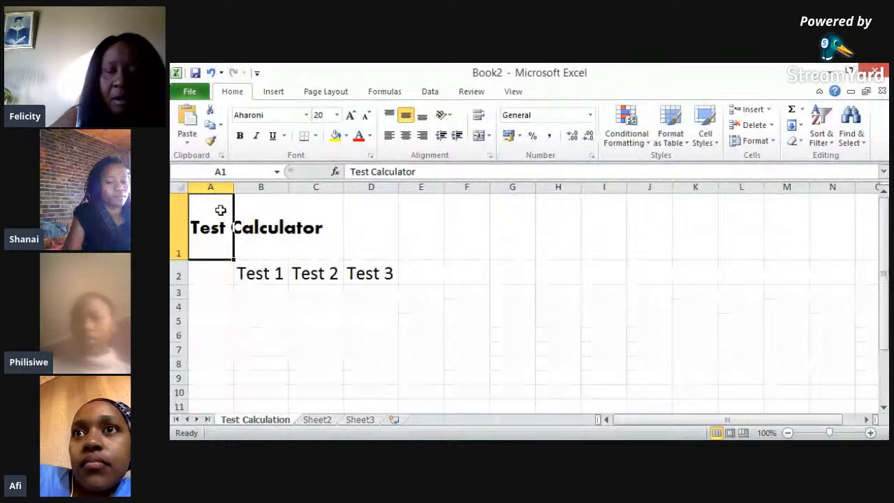
key(shift+Right)
key(shift+Right)
key(shift+Right)
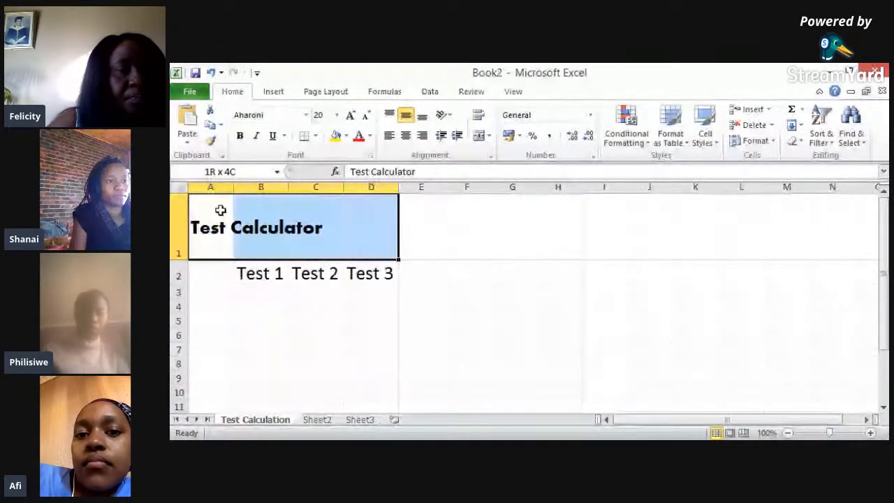
key(shift+Right)
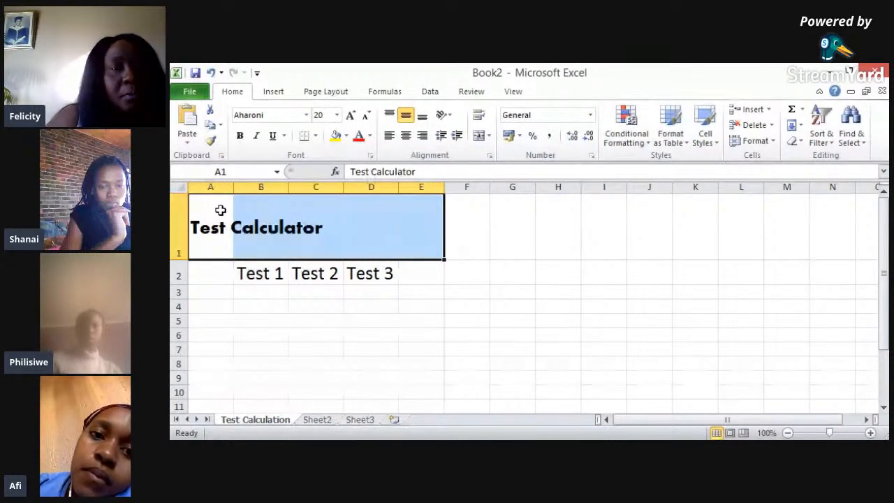
click(482, 136)
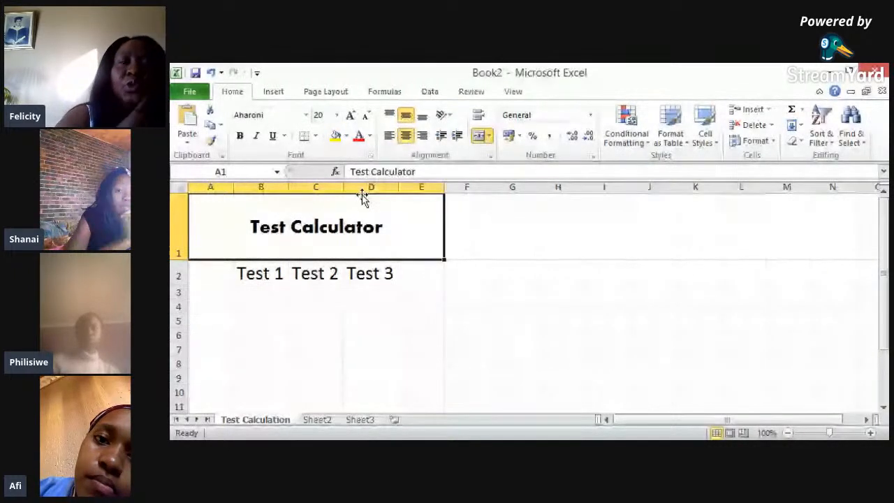
Step: Enter the first two participants' first names in cells A3 and A4
click(226, 292)
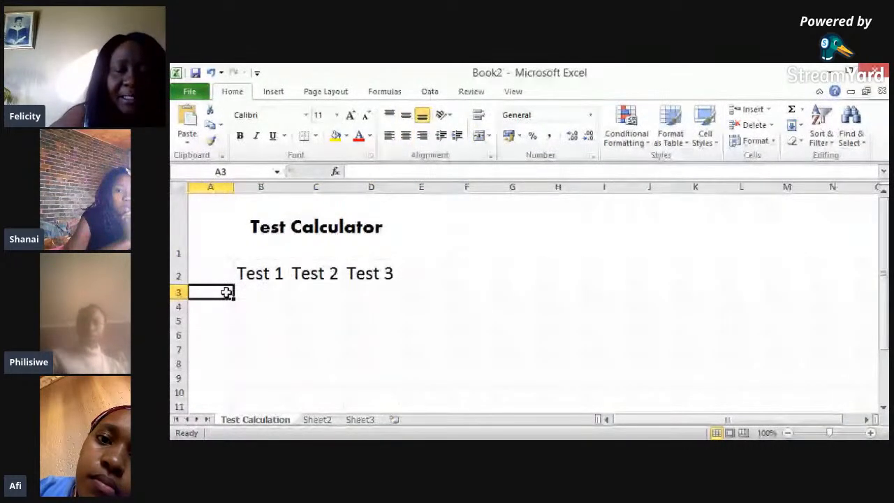
text(Phi)
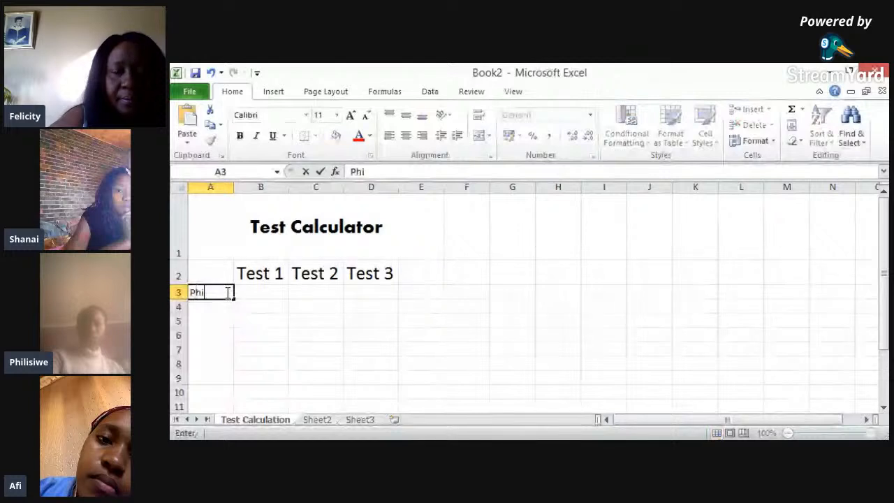
text(li)
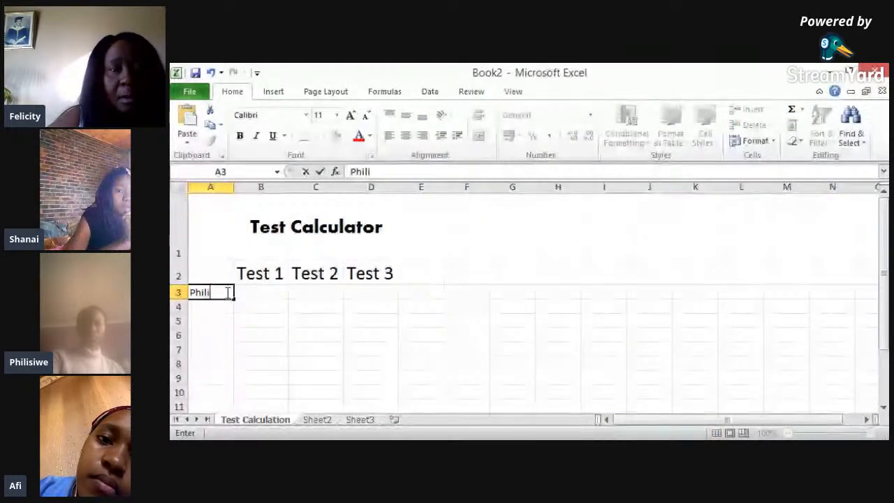
text(siwe)
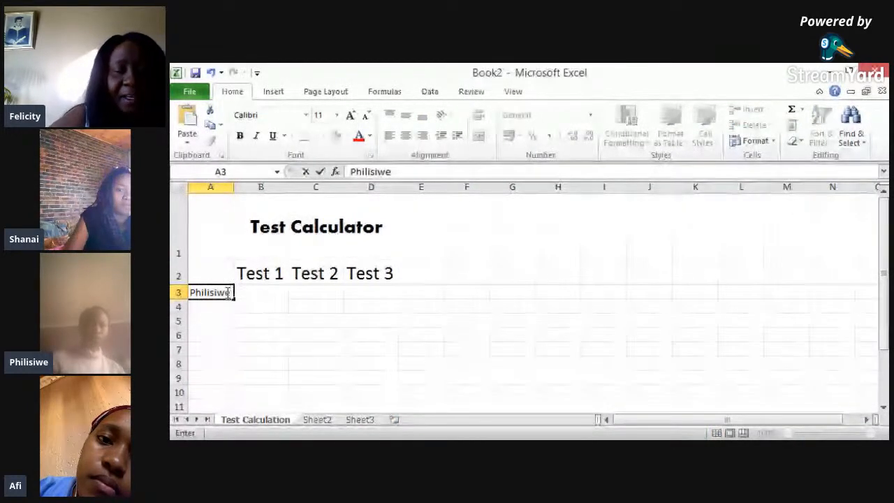
key(Return)
text(Afi)
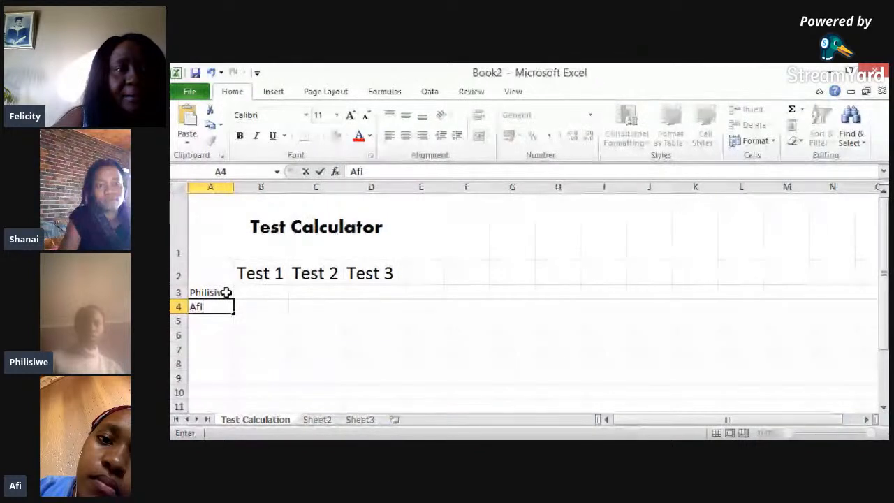
key(alt+Tab)
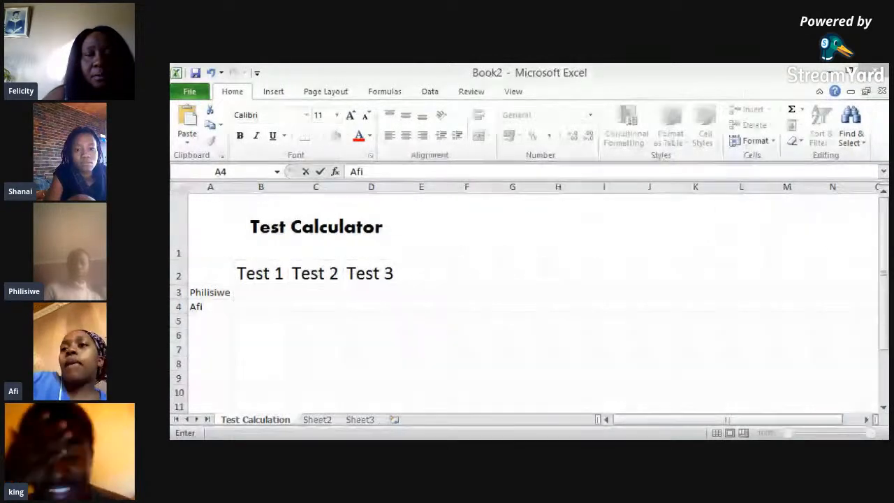
click(210, 321)
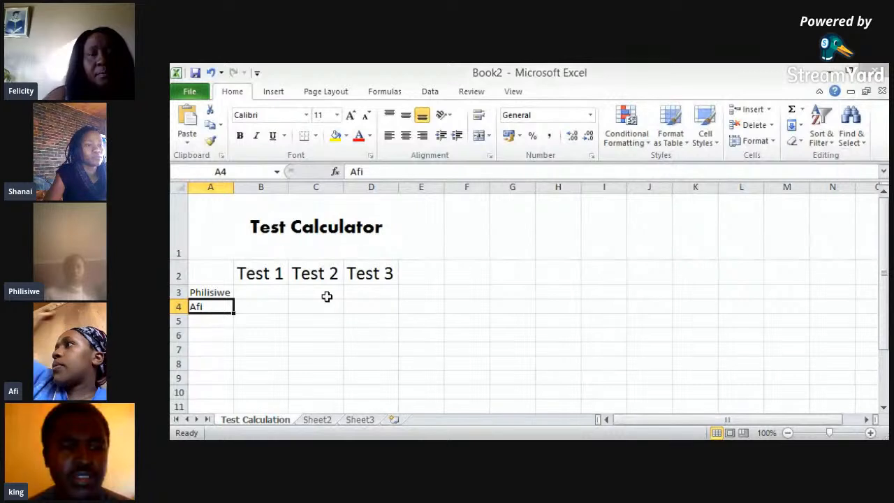
Step: Enter Consultant in A5 and another participant's name in A6, and widen column A to fit the entries
click(209, 321)
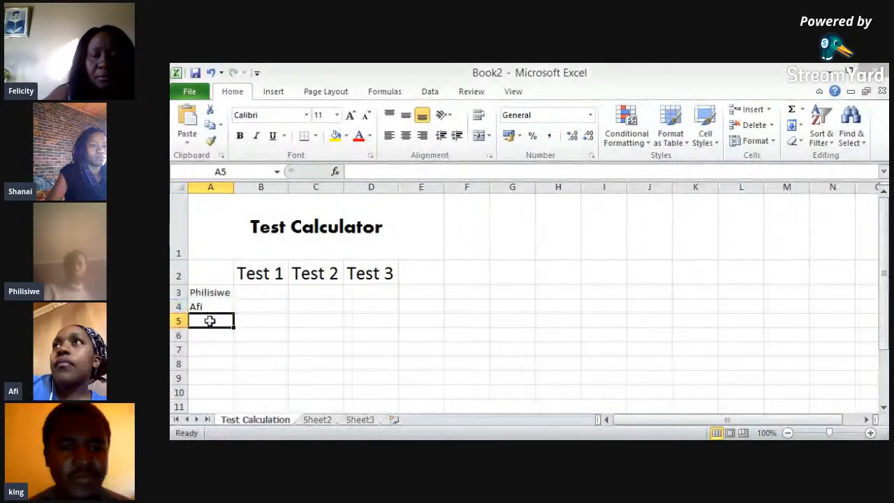
text(Consultant)
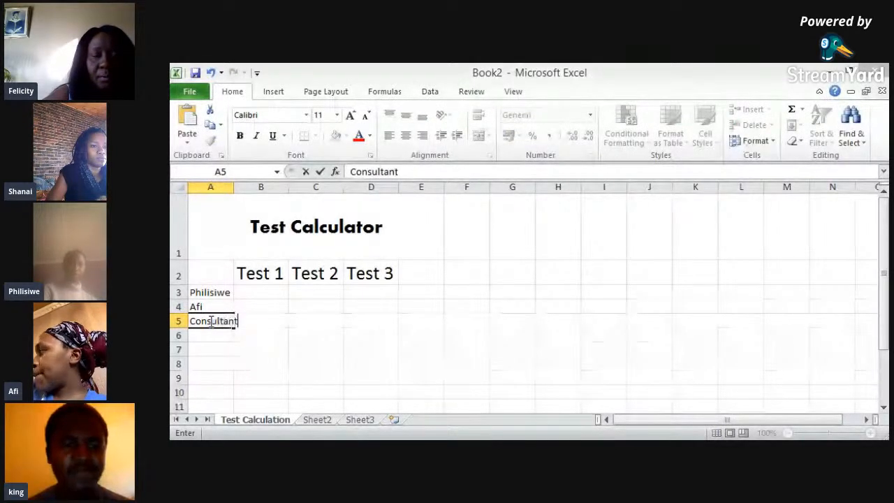
key(Return)
text(King)
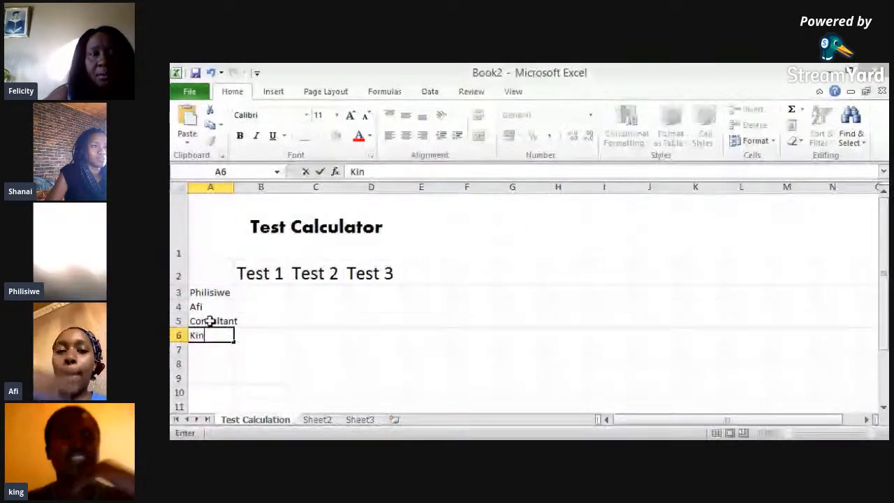
key(Return)
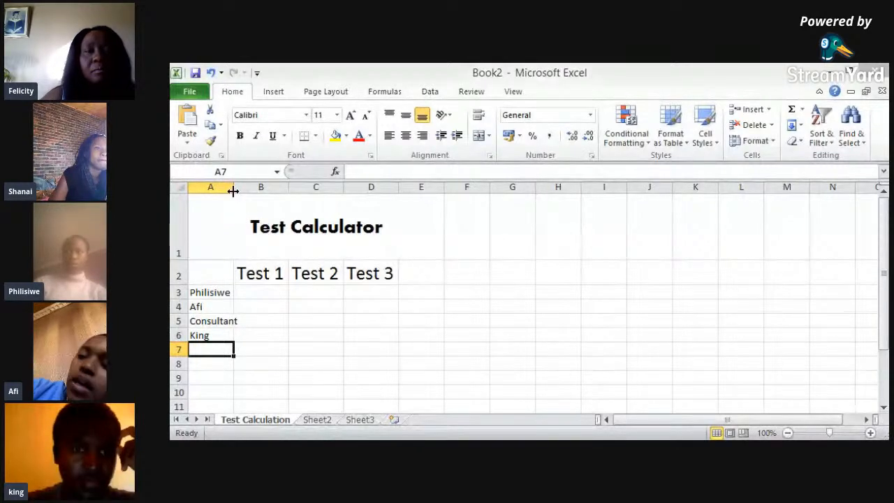
drag(233, 191, 241, 191)
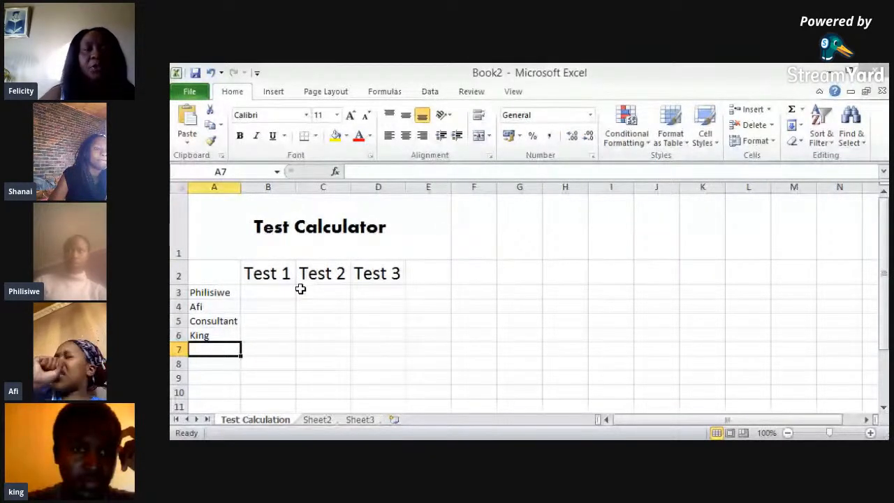
Step: Enter the newly joined participant's first name in cell A7
click(206, 292)
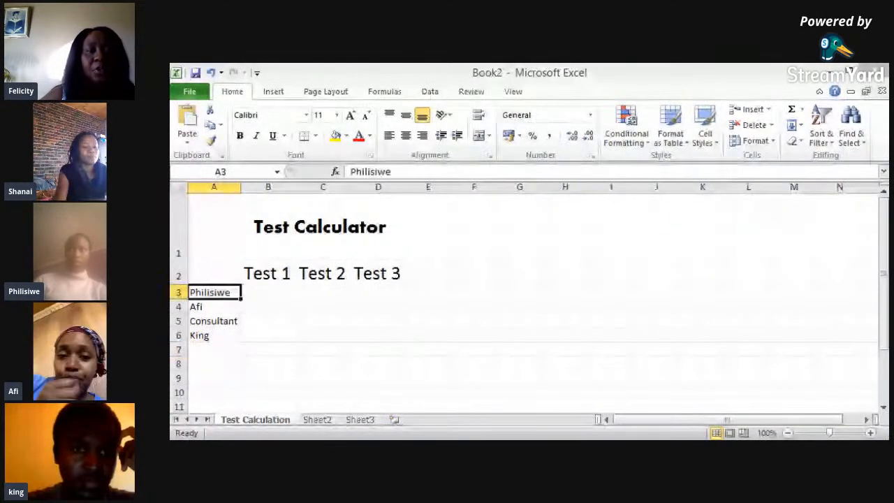
click(206, 350)
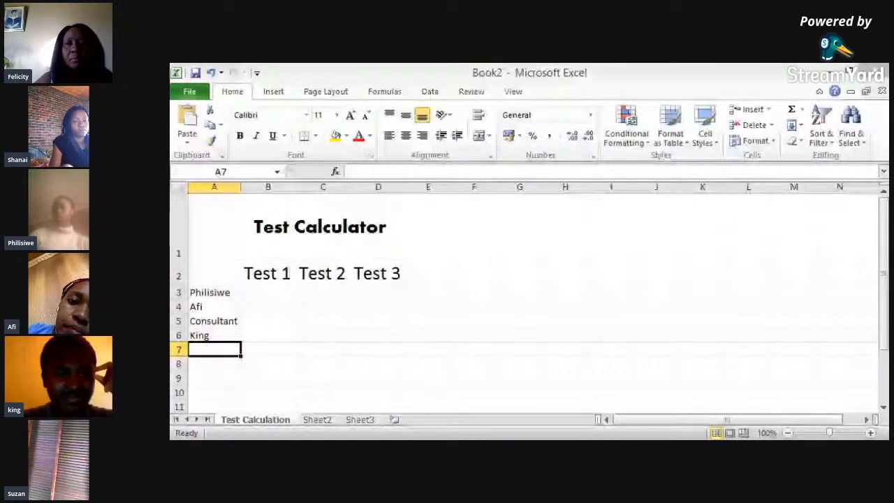
key(alt+Tab)
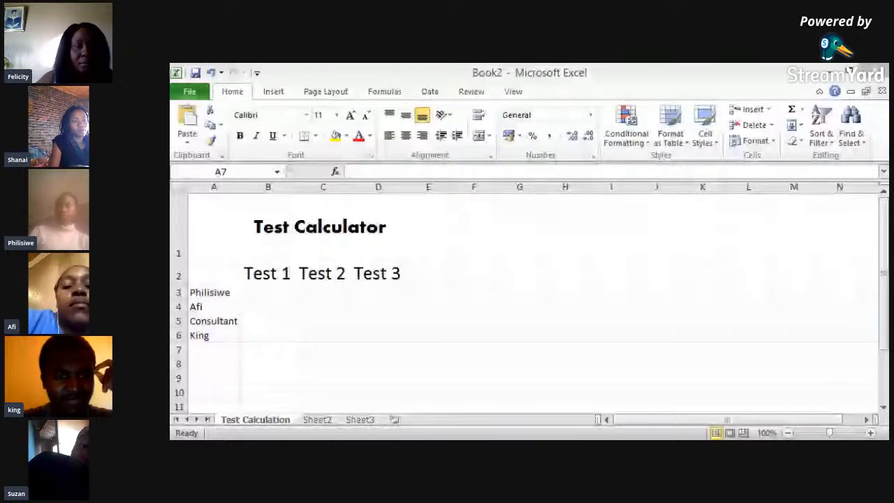
key(alt+Tab)
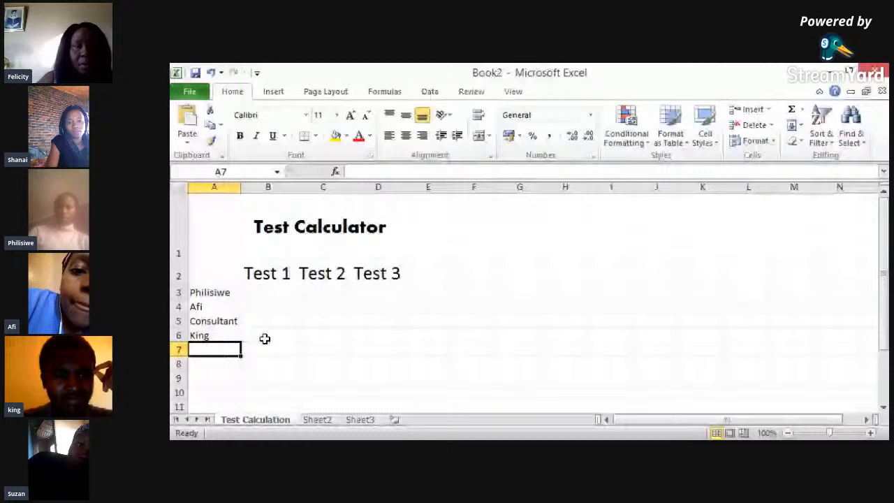
text(Su)
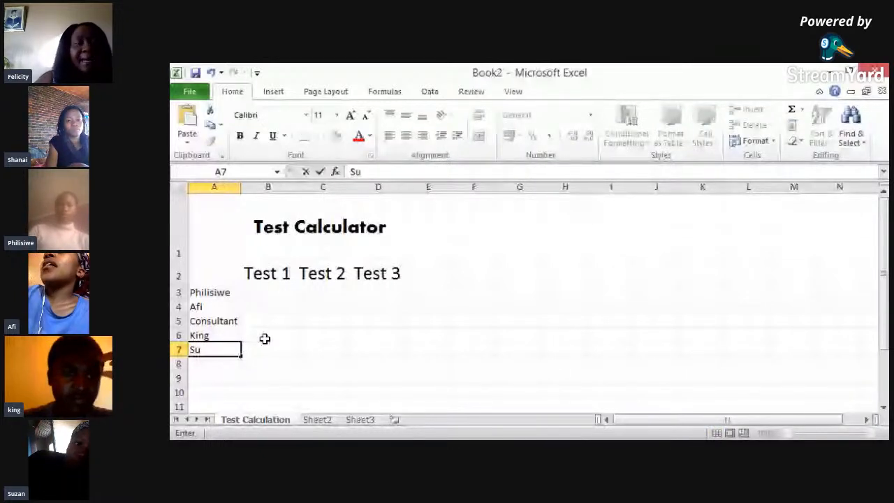
text(zan)
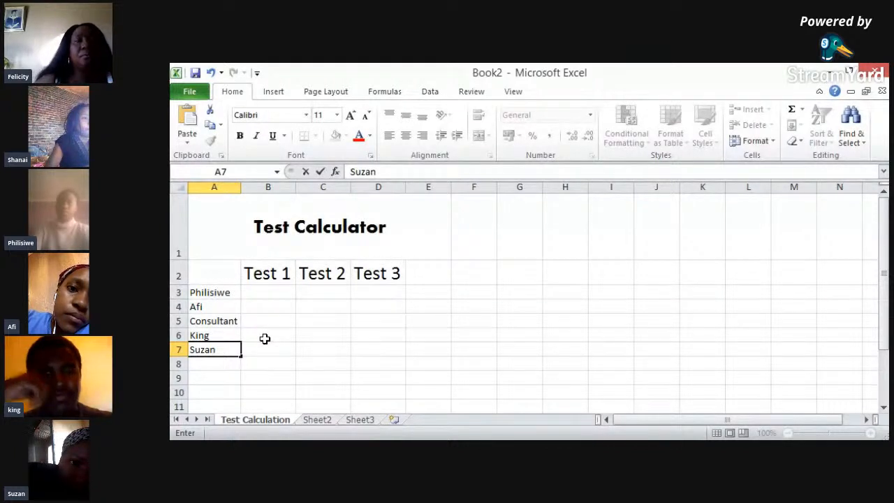
Step: Change the font of cells A2 to D7 to Aharoni and widen column A to fit its entries
click(223, 269)
key(shift+Right)
key(shift+Right)
key(shift+Right)
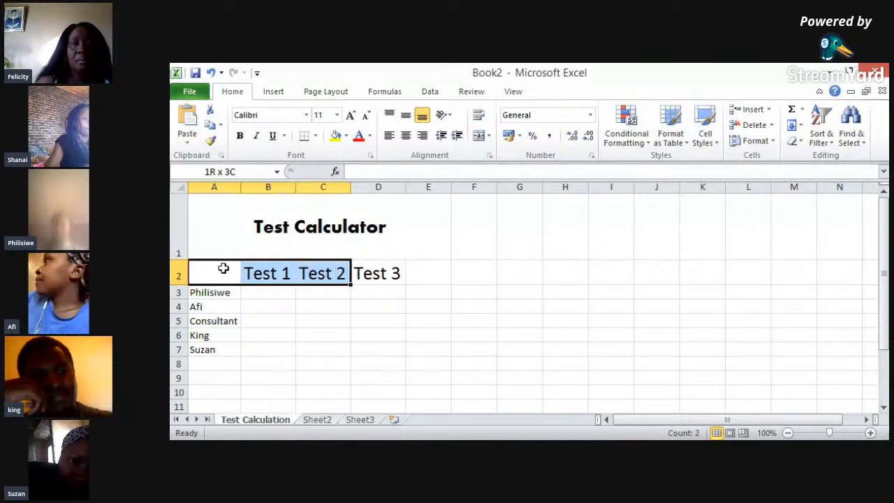
key(shift+Down)
key(shift+Down)
key(shift+Down)
key(shift+Down)
key(shift+Down)
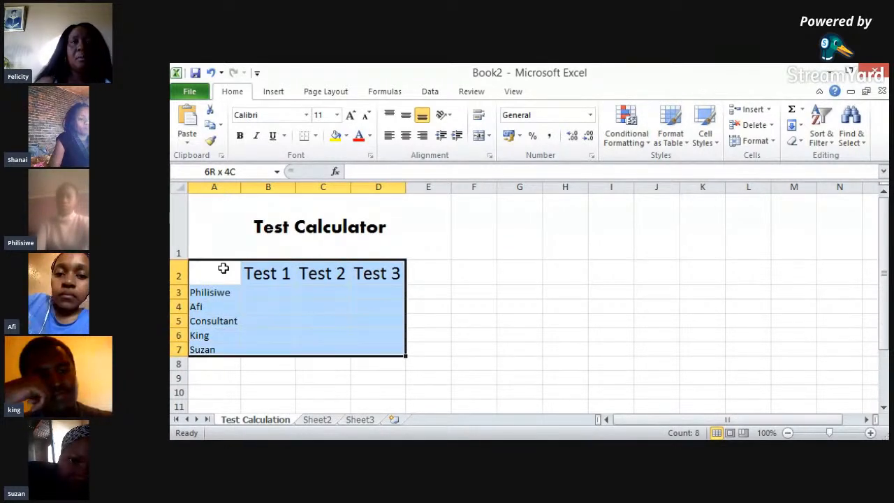
click(306, 116)
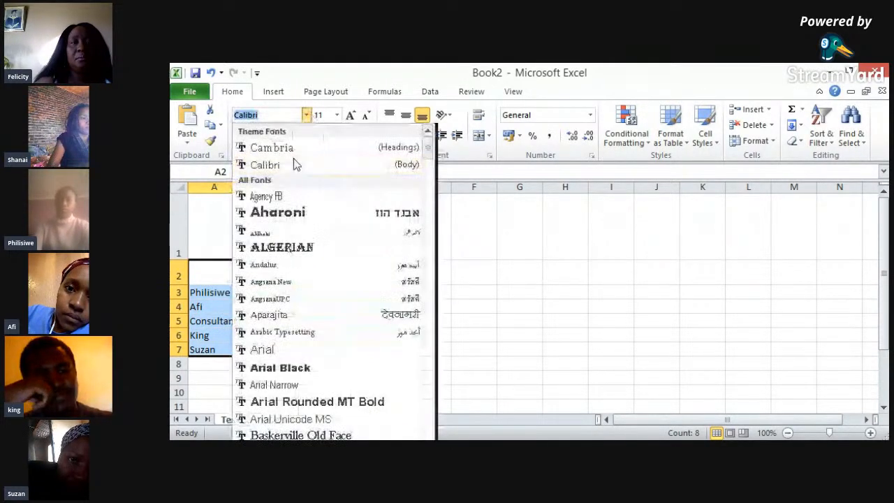
click(294, 214)
click(381, 303)
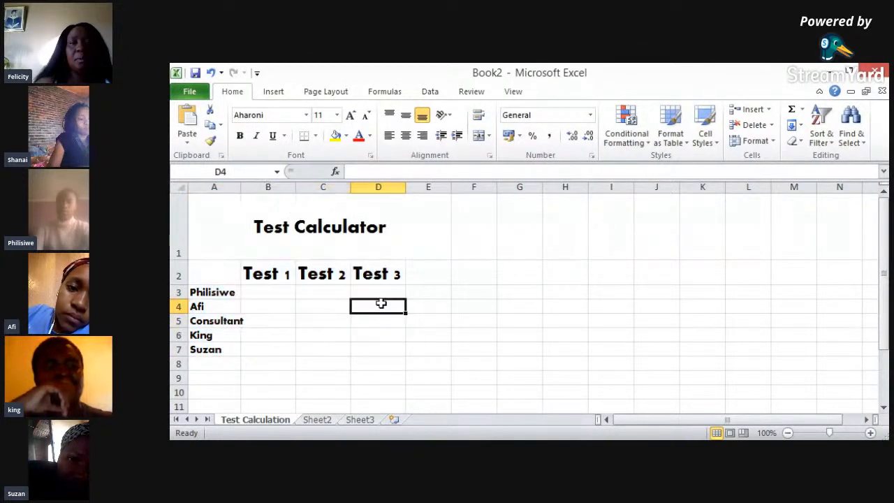
click(245, 218)
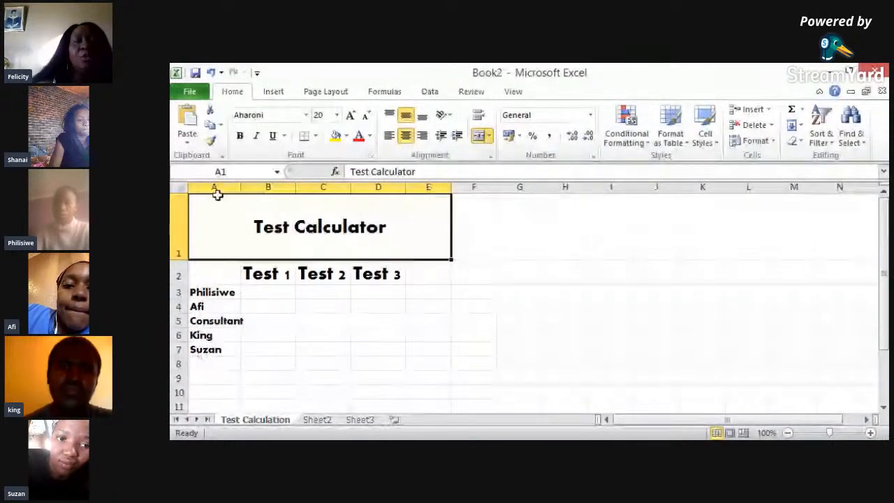
double_click(241, 186)
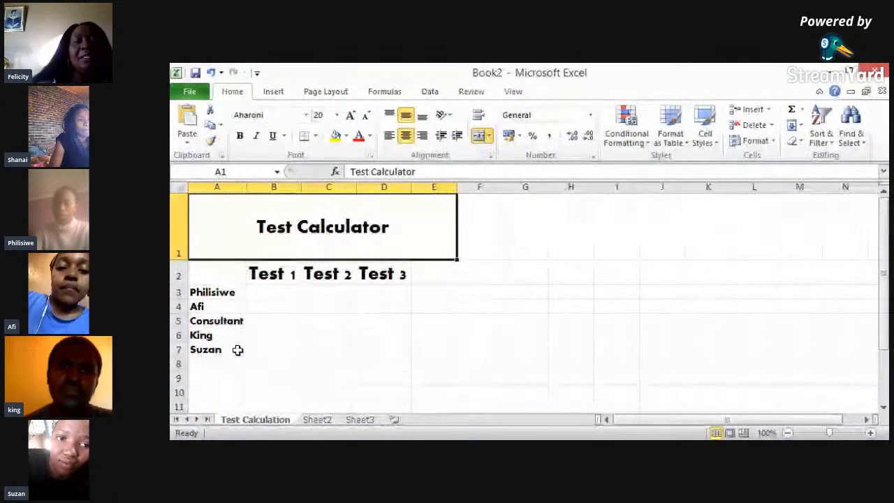
Step: Enter the Test 1 scores 95 in cell B3 and 80 in cell B4
click(267, 291)
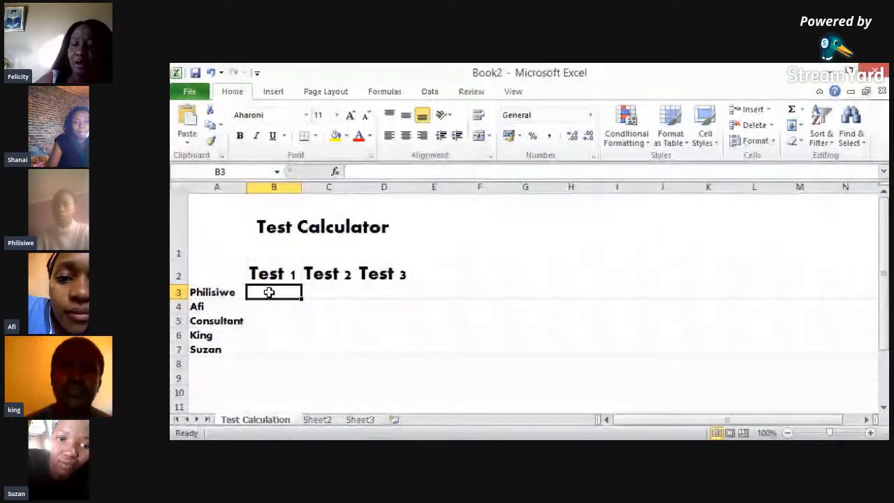
text(95)
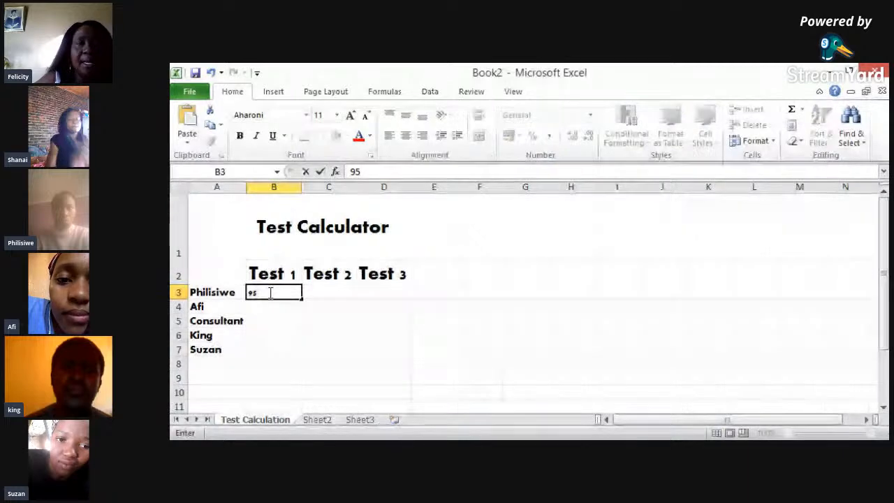
key(Return)
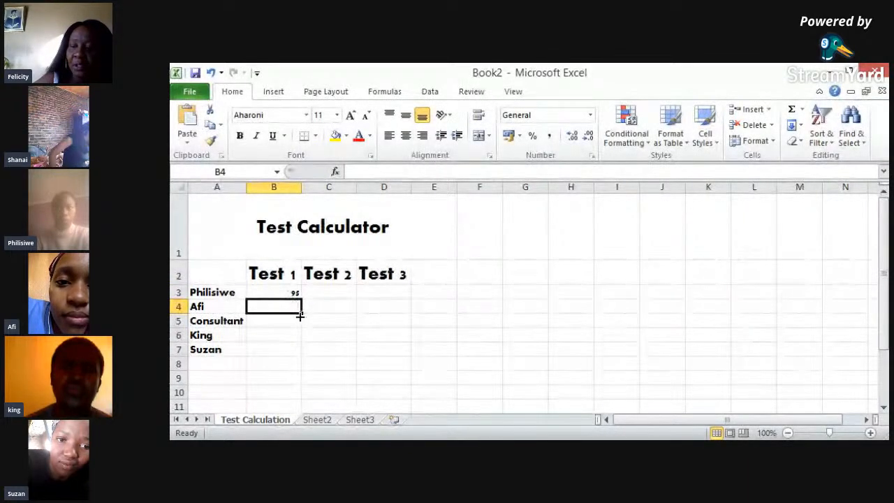
text(80)
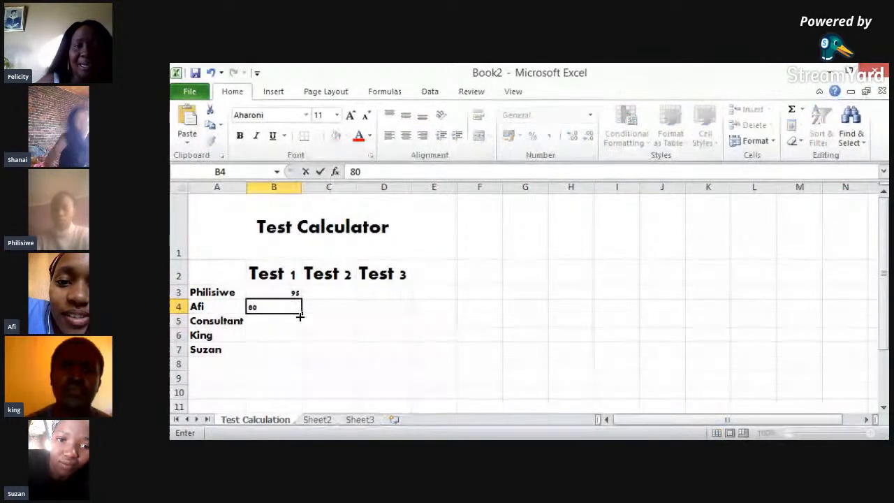
key(Return)
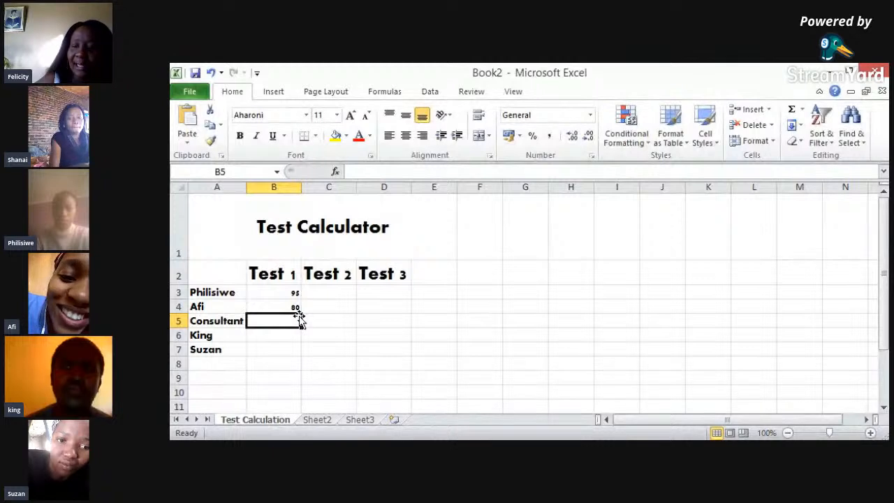
Step: Enter the Test 1 scores 90, 85 and 60 in cells B5, B6 and B7
text(9)
key(Tab)
key(Tab)
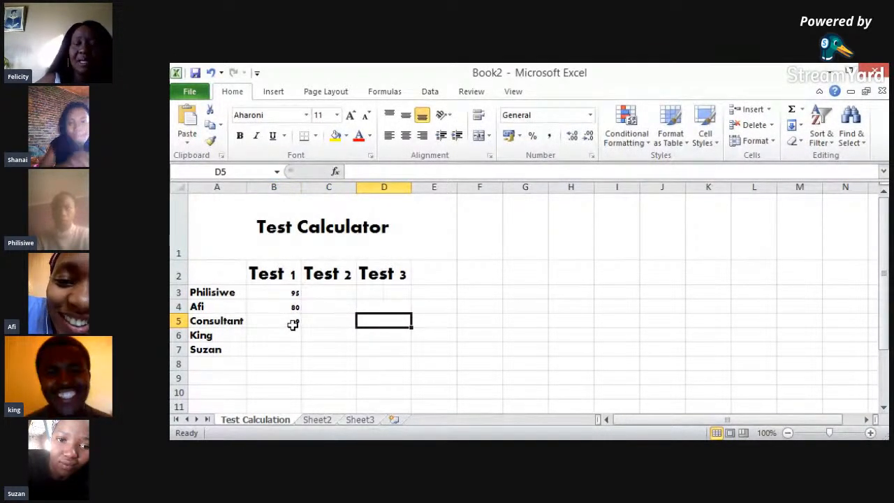
click(293, 324)
text(9)
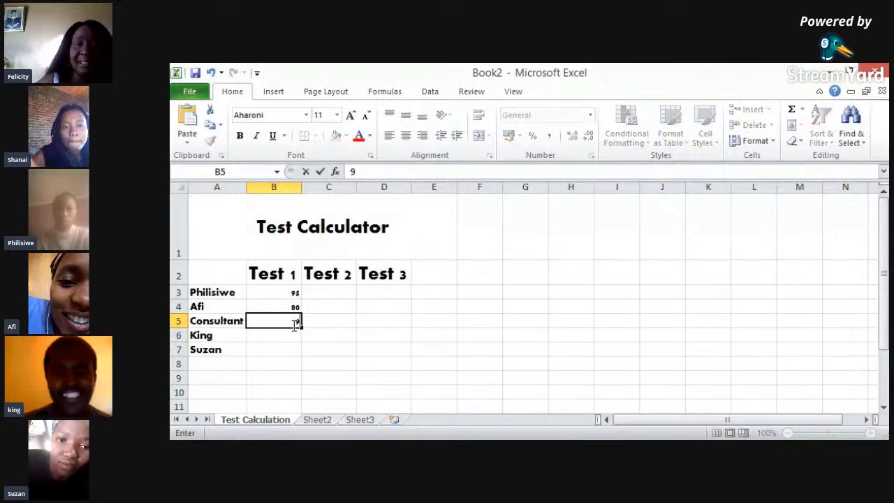
text(0)
key(Return)
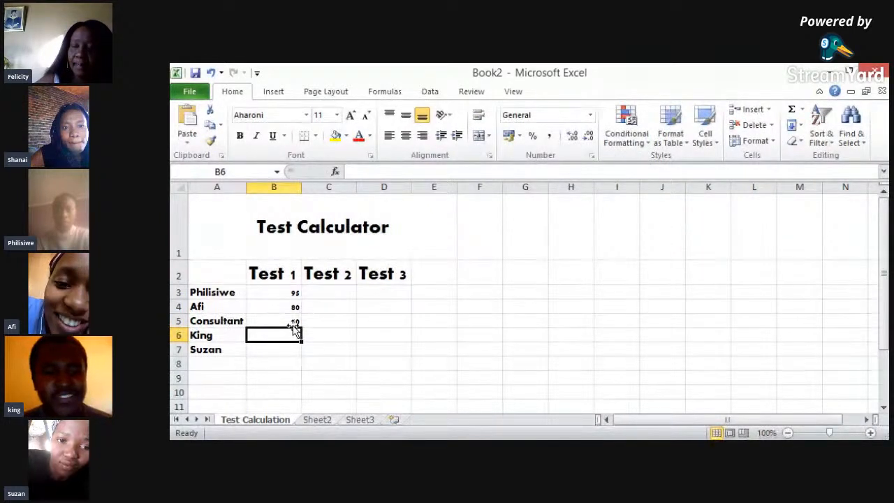
text(85)
key(Return)
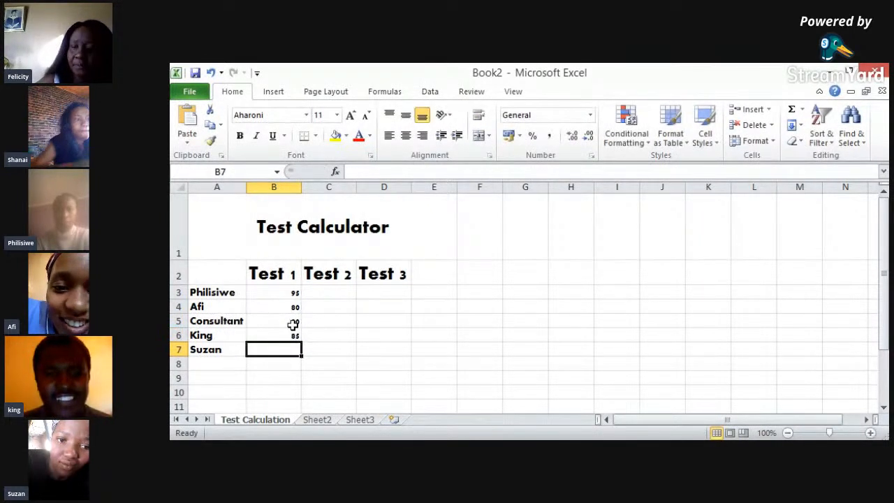
text(60)
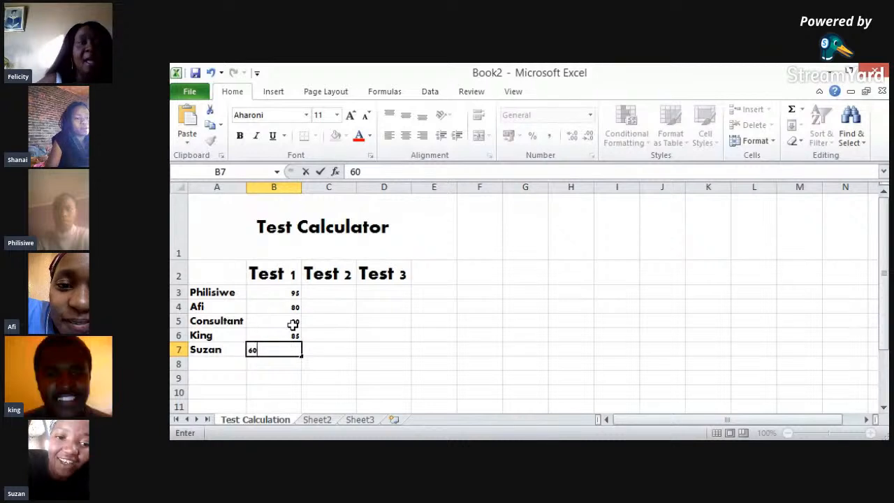
key(Return)
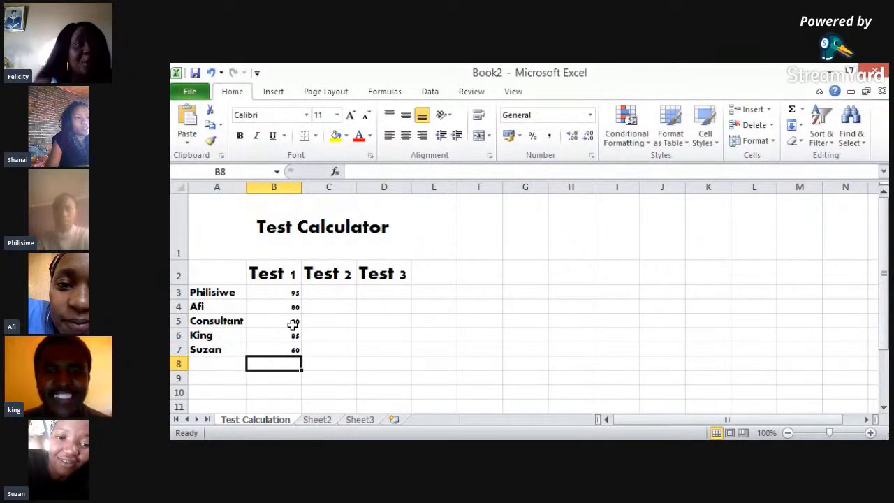
Step: Fill in the last participant's remaining scores, with 0 for Test 2 in C7 and 50 for Test 3 in D7
click(335, 293)
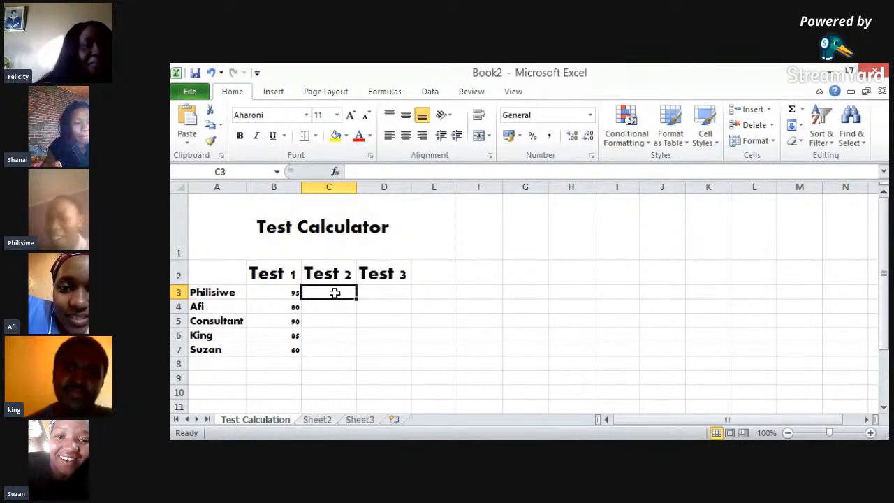
click(333, 349)
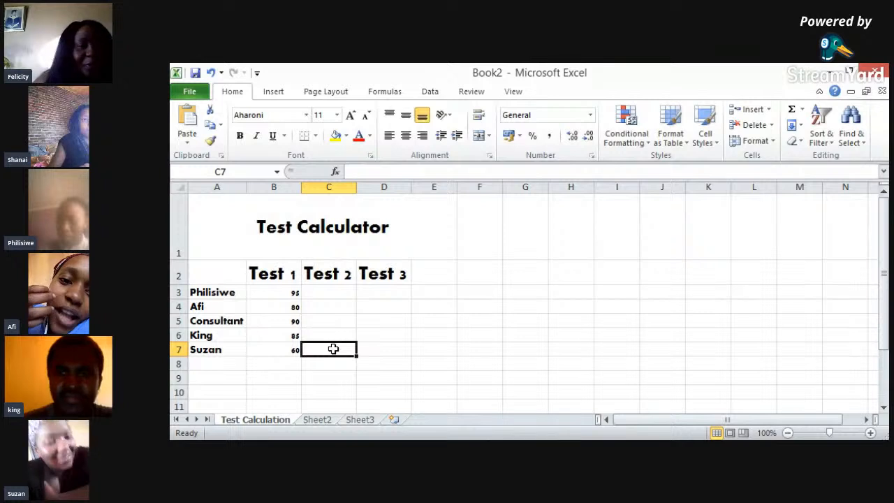
text(0)
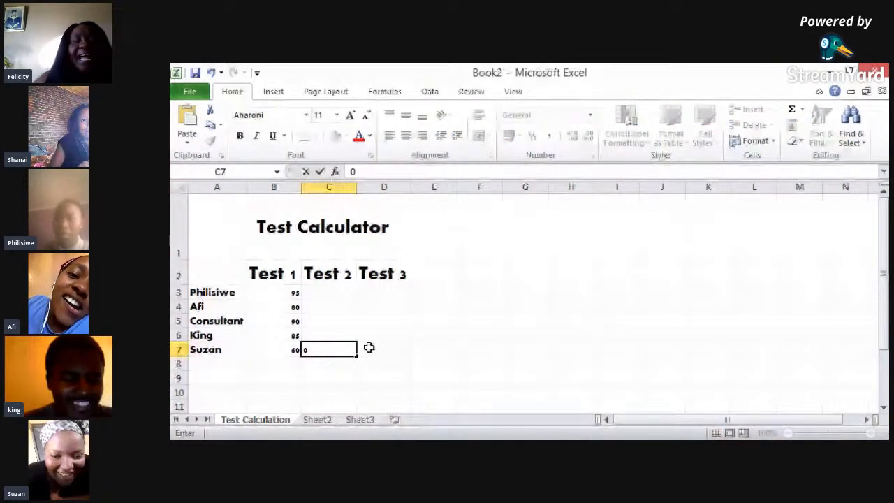
click(368, 348)
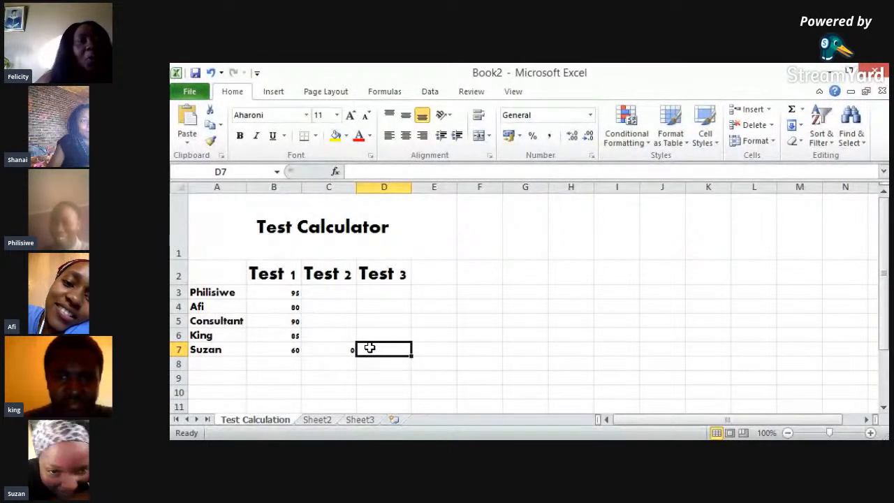
text(50)
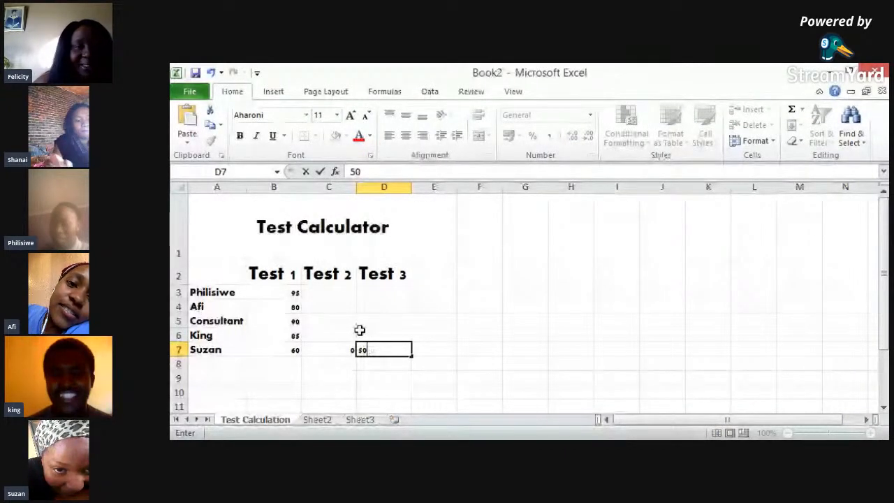
Step: Enter the Test 2 scores 90 in cell C6 and 100 in cell C5
click(351, 334)
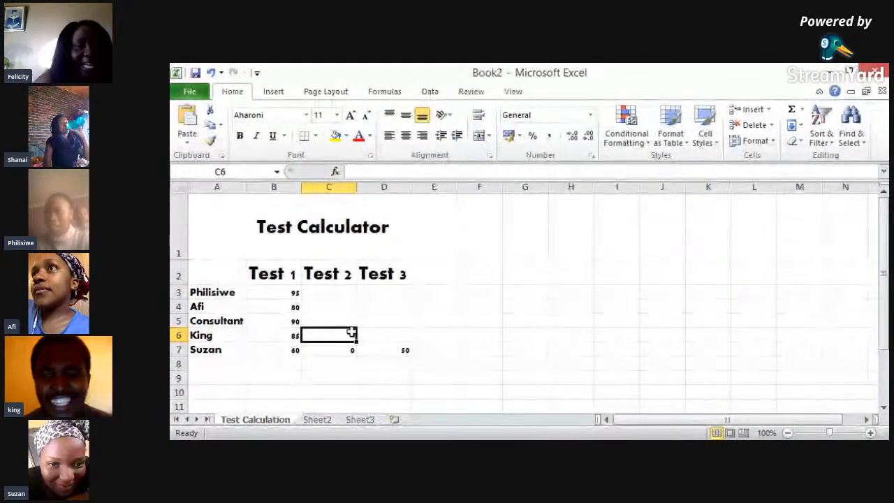
text(90)
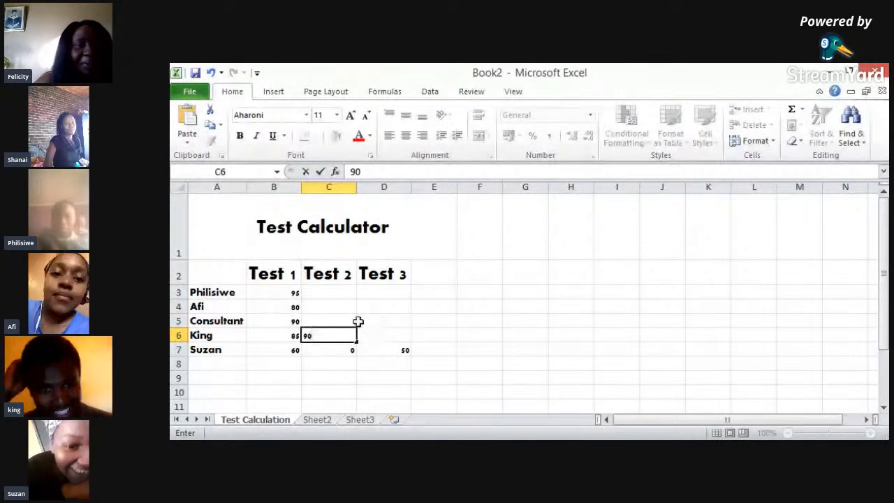
click(351, 323)
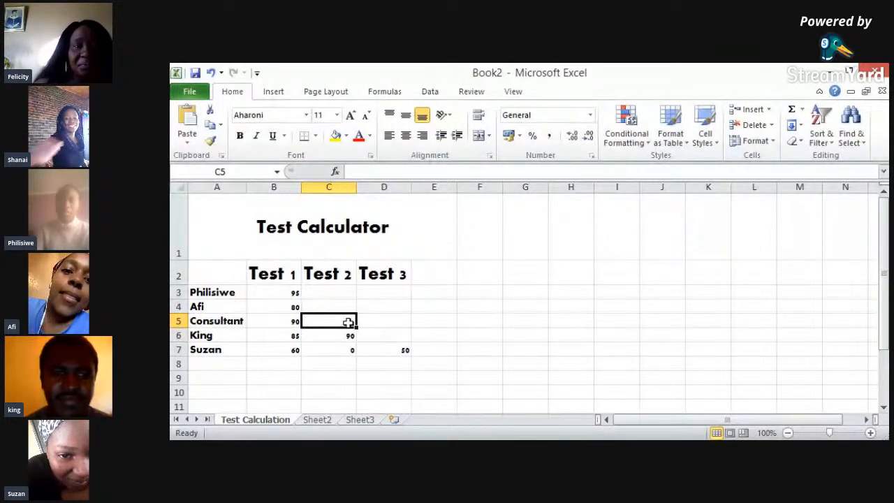
text(100)
key(Return)
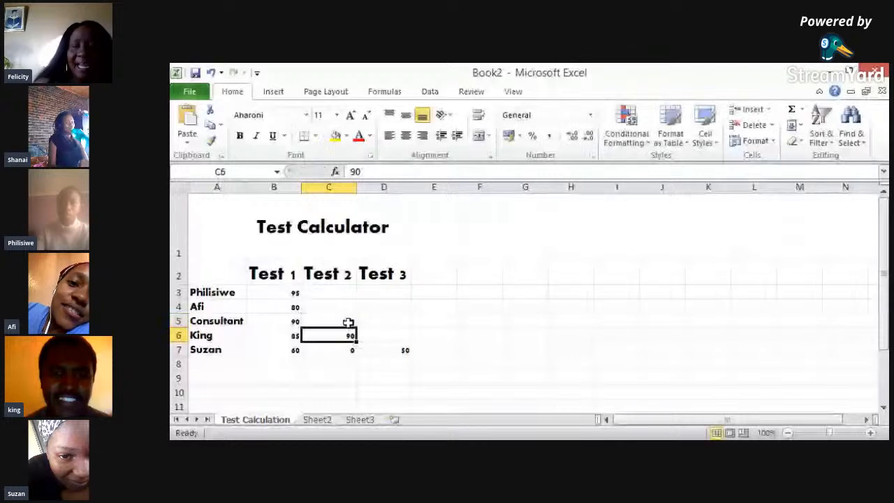
Step: Enter the Test 2 scores 75 in cell C4 and 100 in cell C3
click(348, 306)
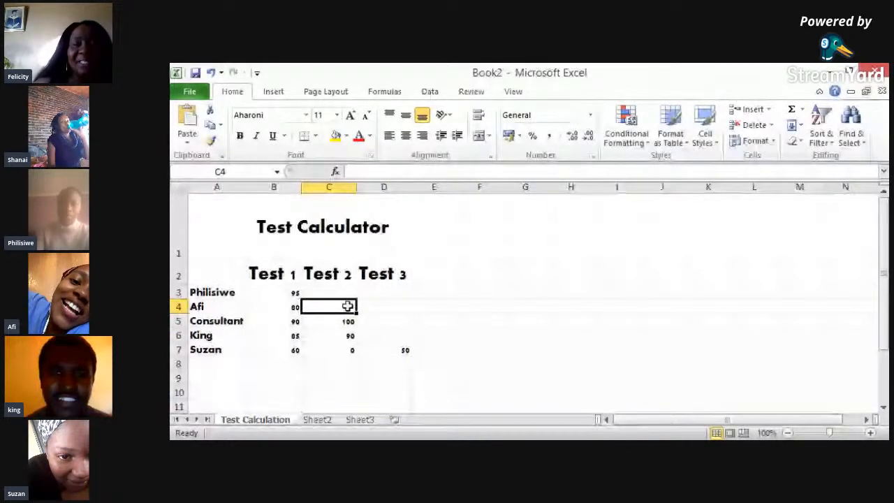
text(75)
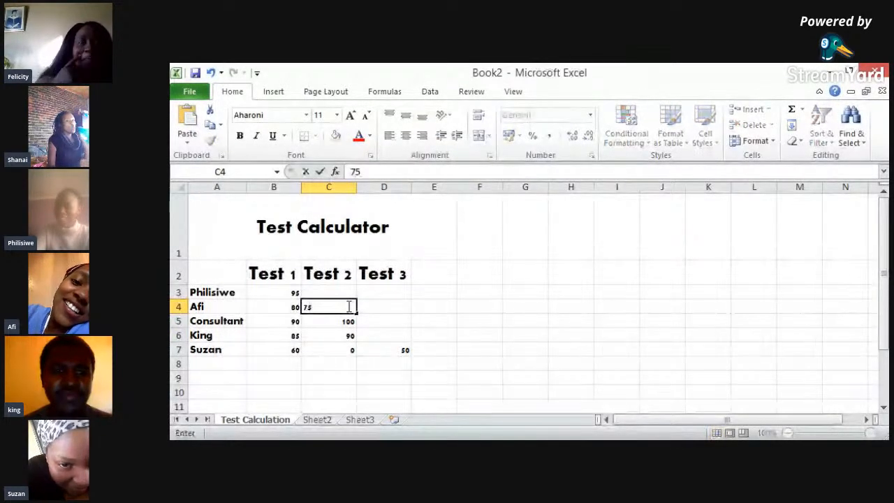
key(Return)
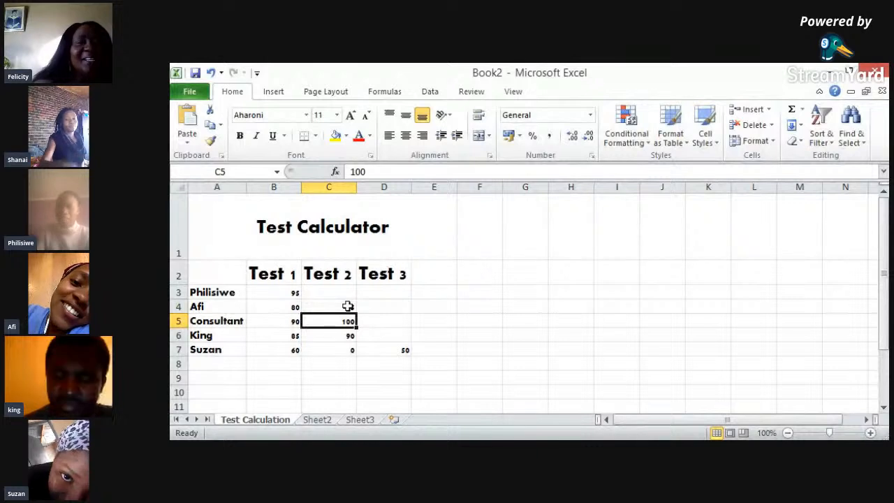
click(345, 292)
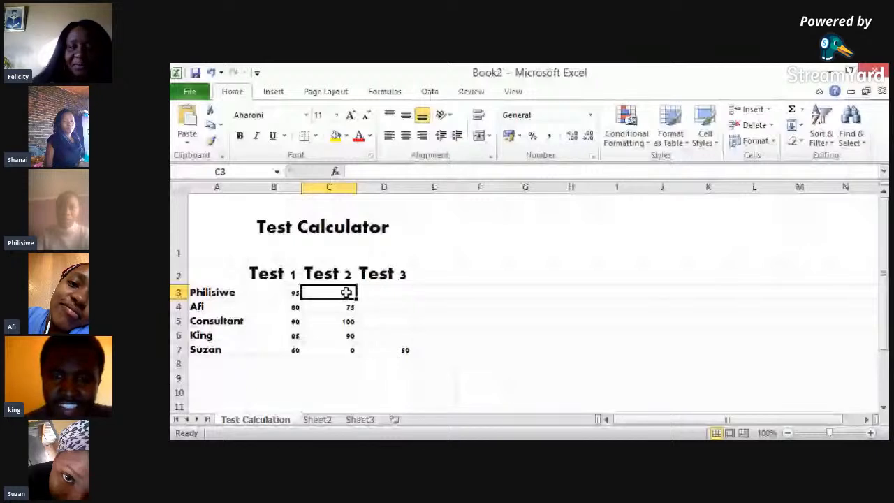
text(1)
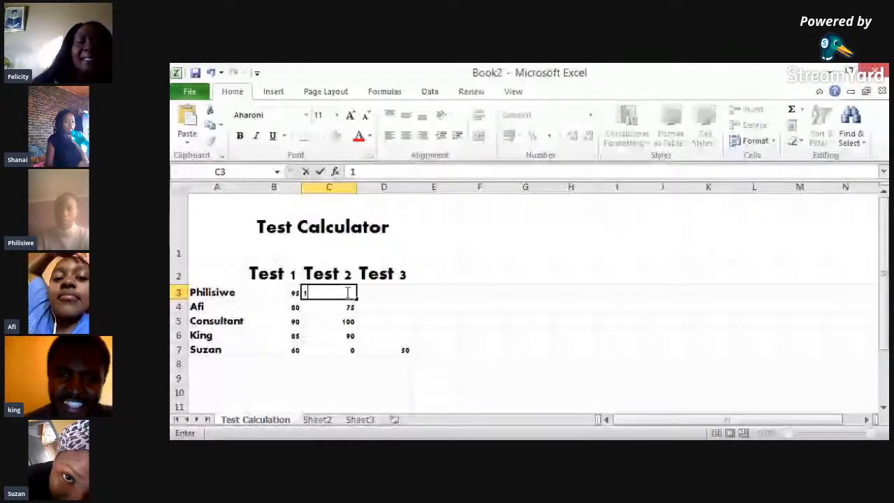
text(00)
key(Return)
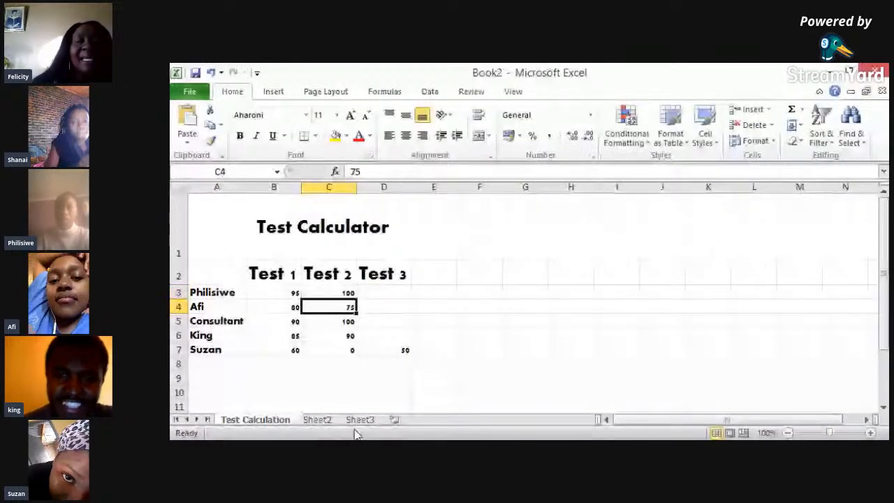
Step: Enter the Test 3 scores 0, 0, 100 and 0 in cells D3 to D6
click(392, 293)
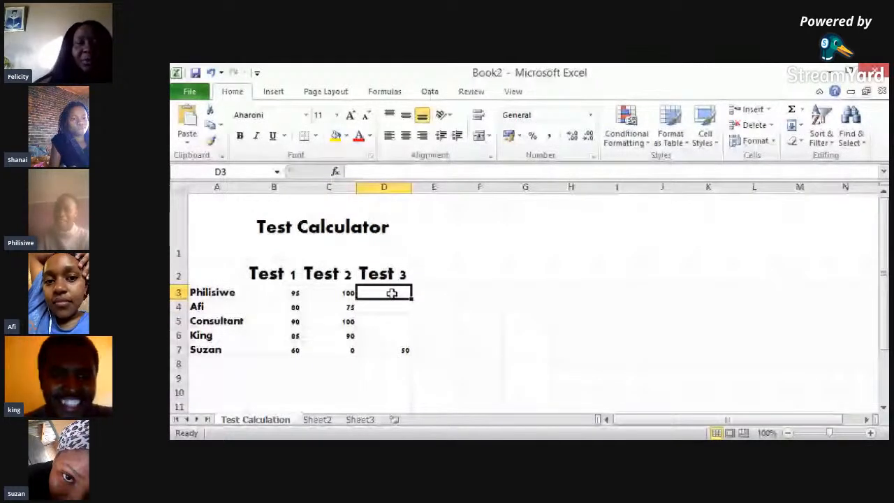
text(0)
key(Return)
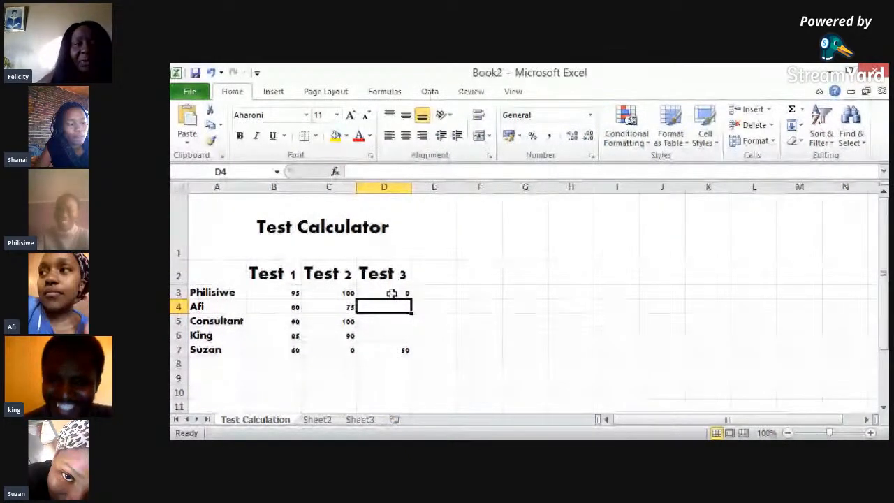
text(0)
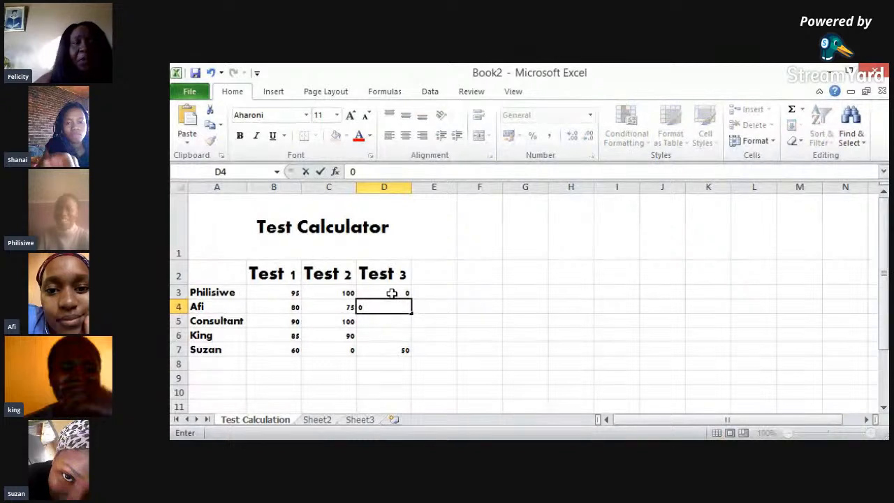
key(Return)
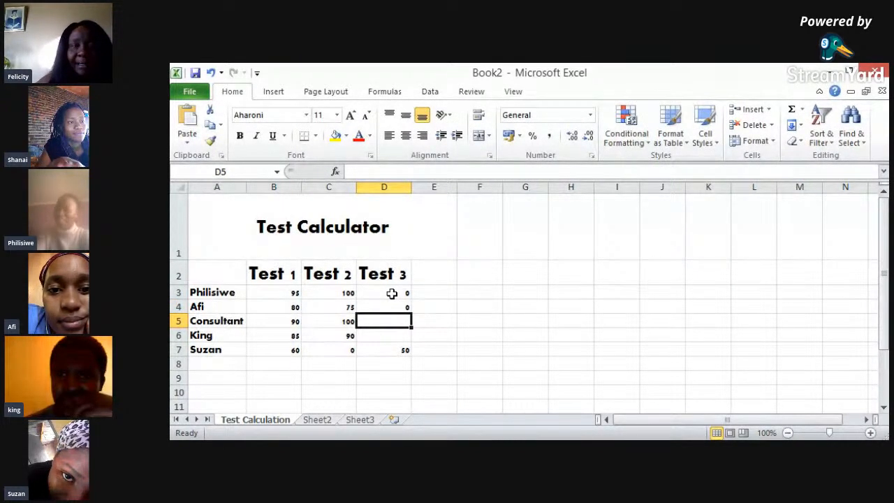
text(100)
key(Return)
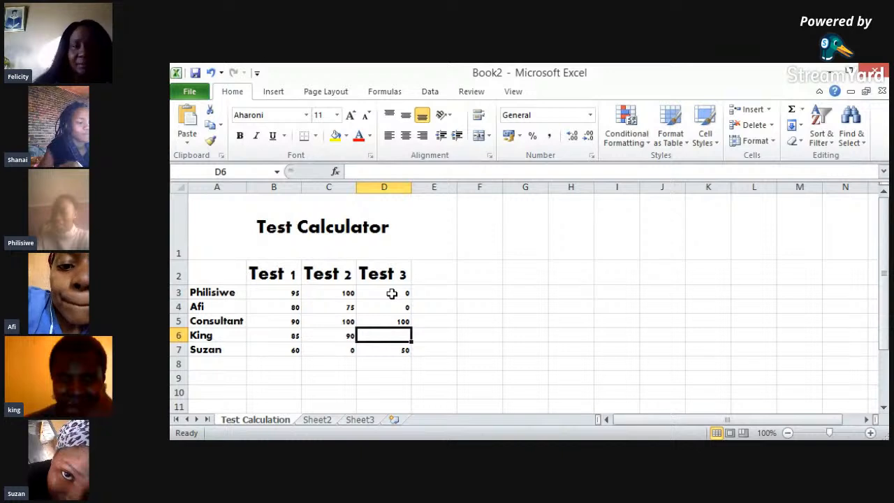
text(0)
key(Return)
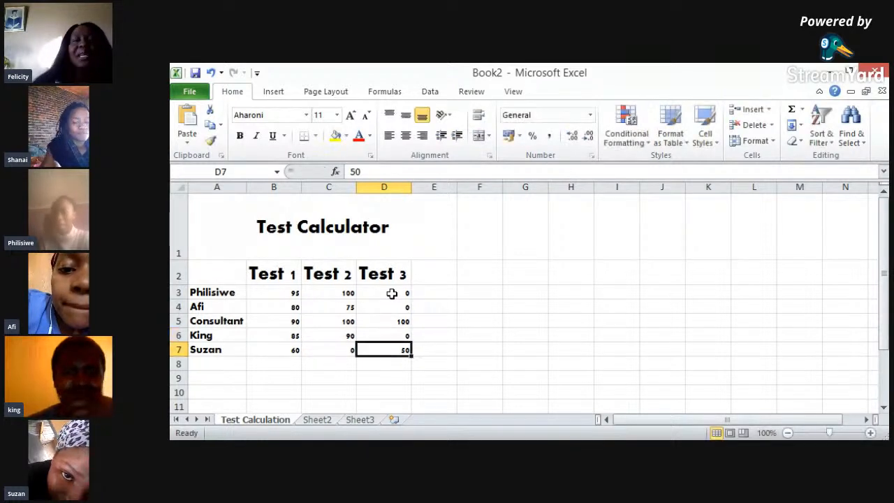
Step: Add the heading Final Mark in cell E2 and widen column E to fit it
click(438, 273)
text(F)
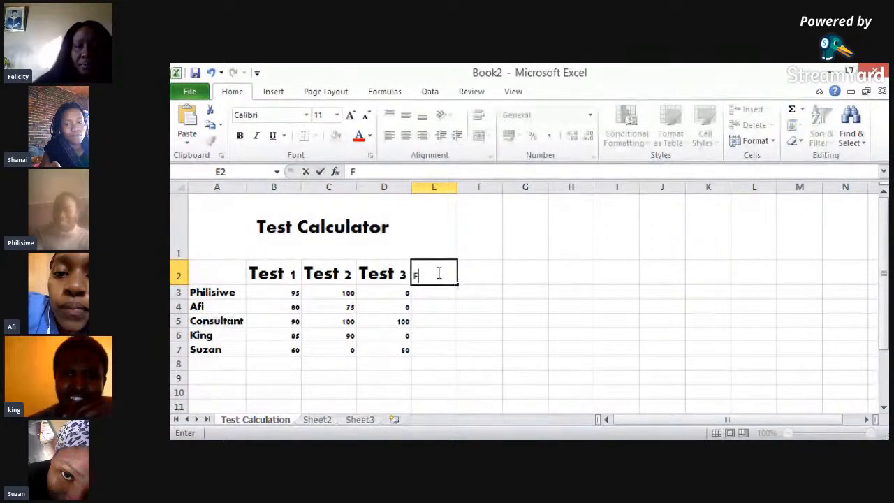
text(inal)
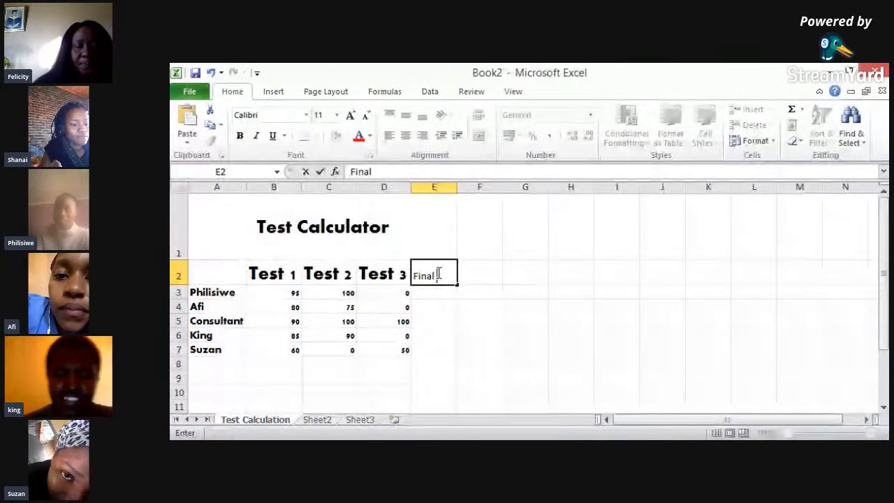
text( MAr)
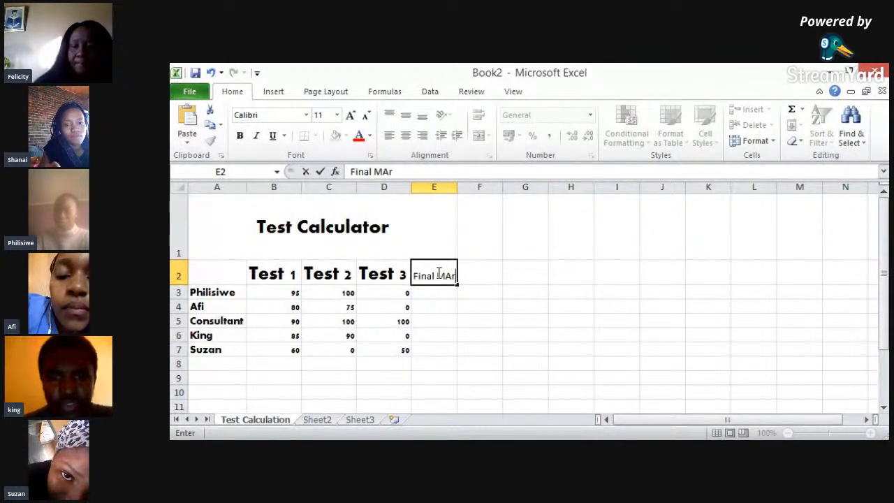
text(k)
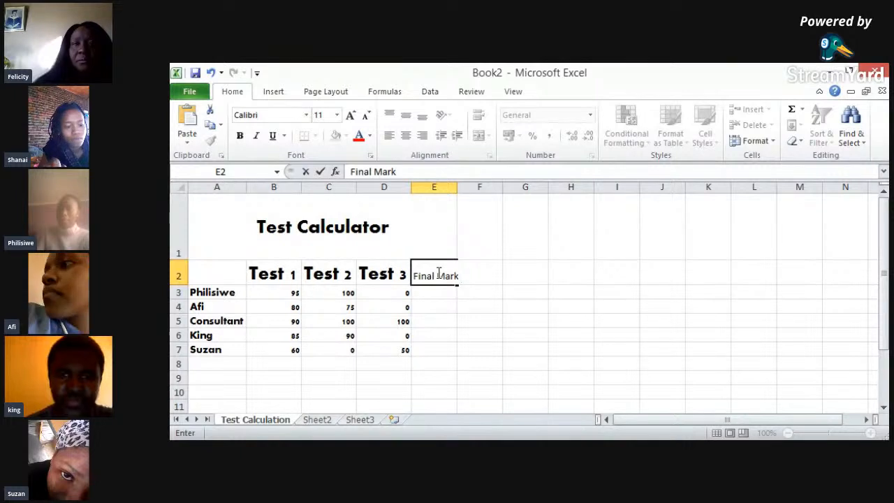
key(Return)
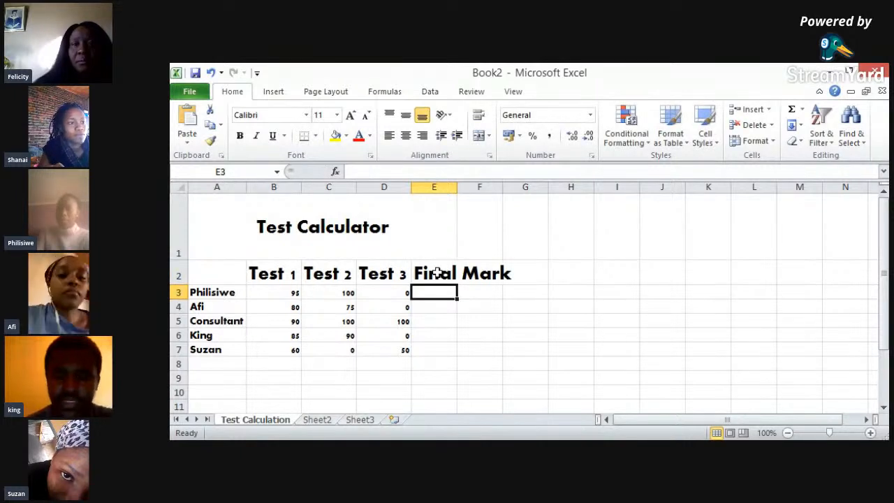
double_click(458, 186)
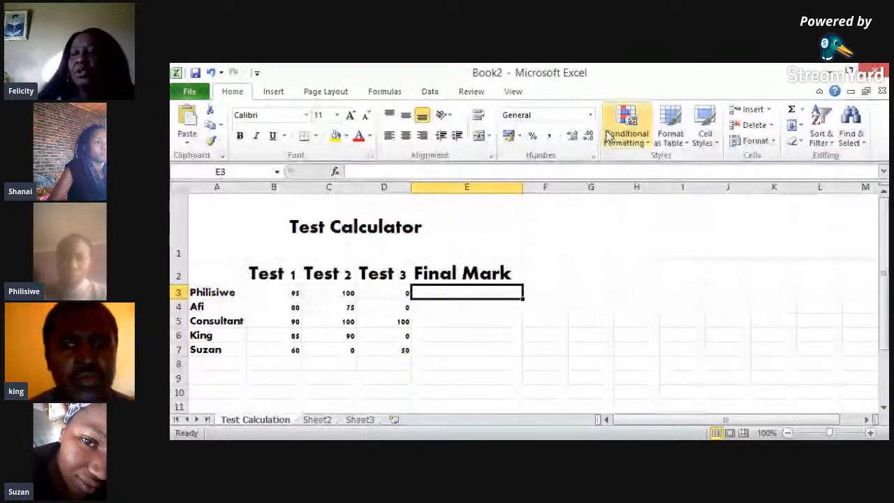
Step: Calculate the first participant's final mark in E3 as the average of B3:D3 and fill the formula down to E7
click(802, 111)
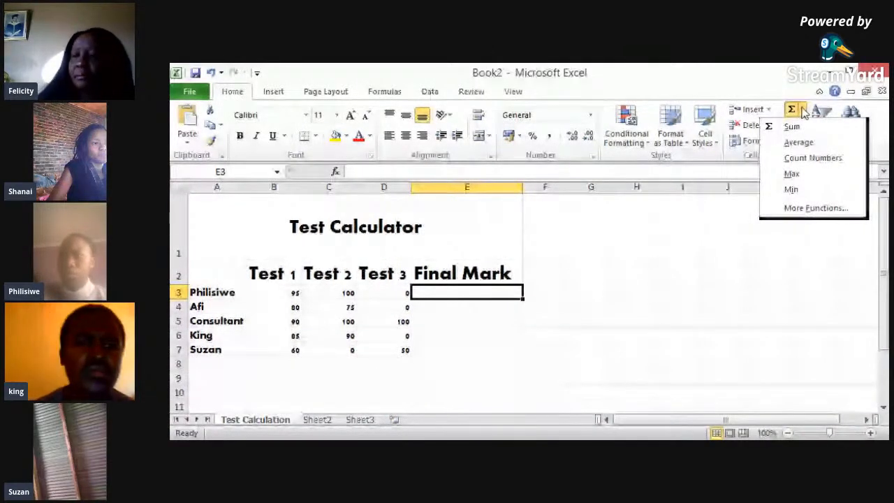
click(668, 88)
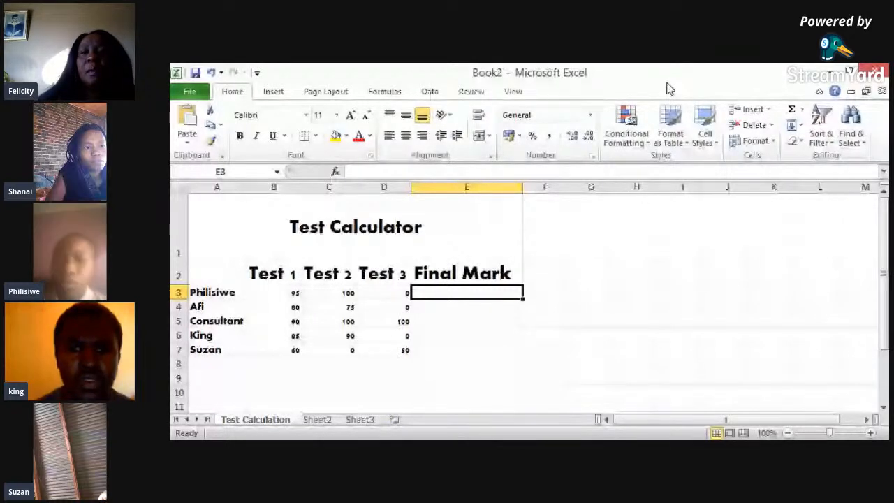
click(802, 109)
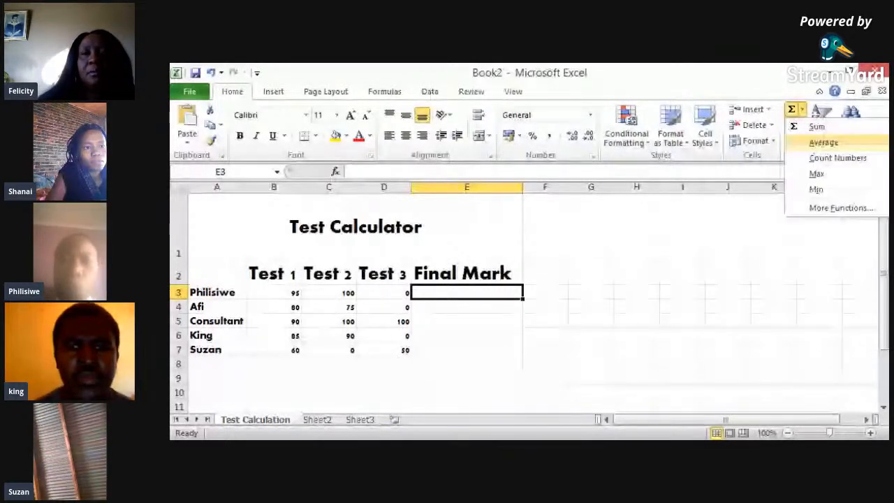
click(823, 143)
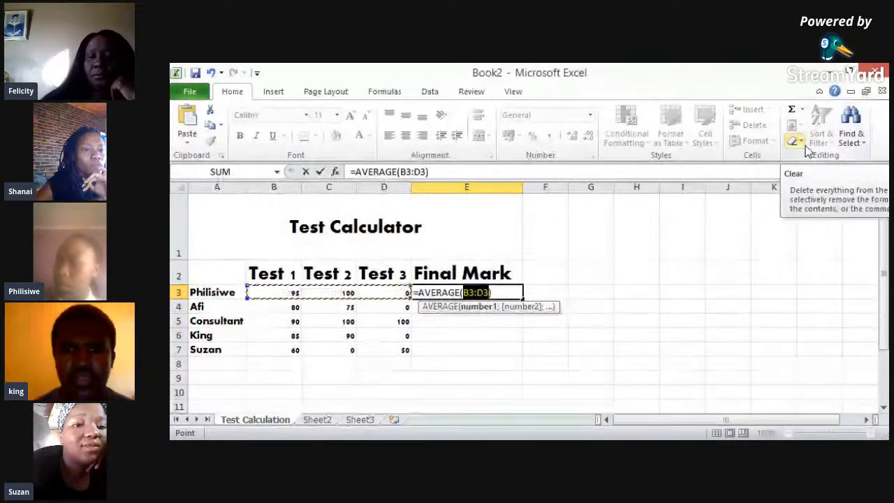
key(Return)
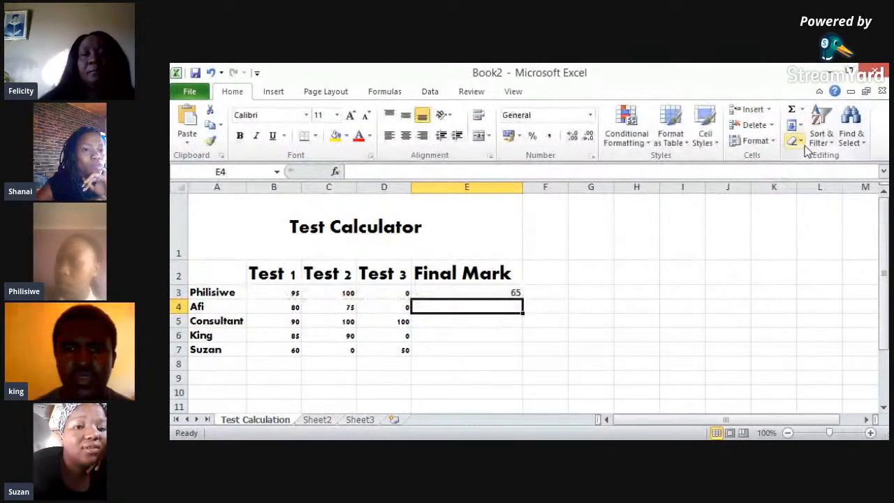
click(514, 295)
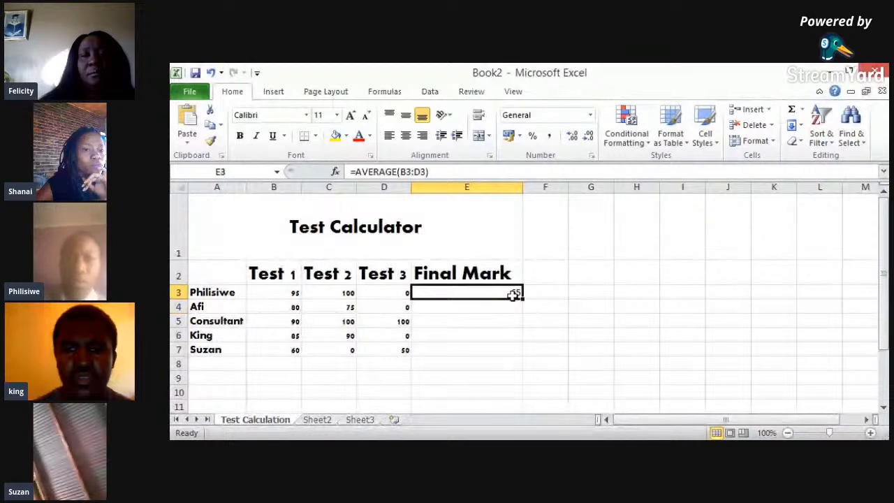
drag(524, 299, 527, 358)
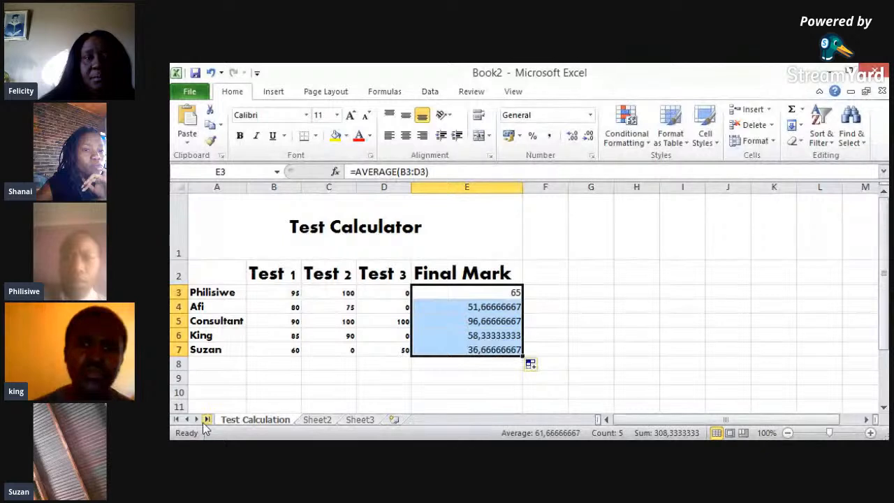
Step: Enter the row label Average in cell A9 below the participant list
click(214, 376)
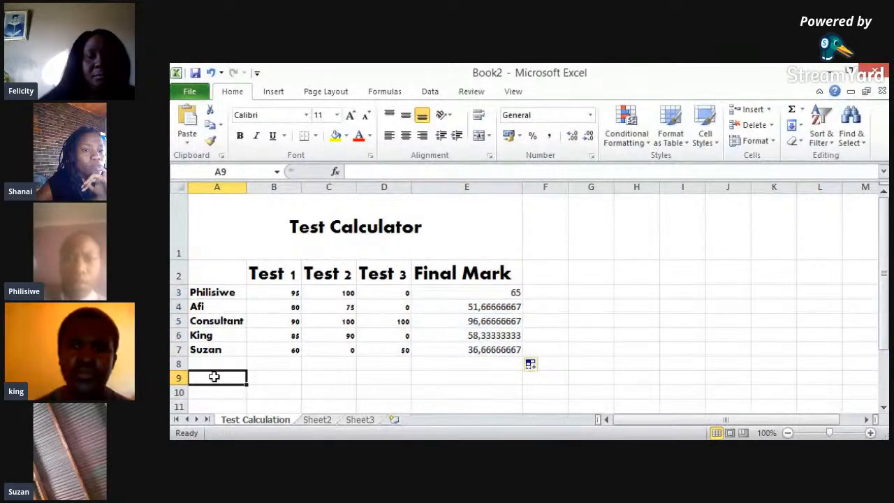
text(Average)
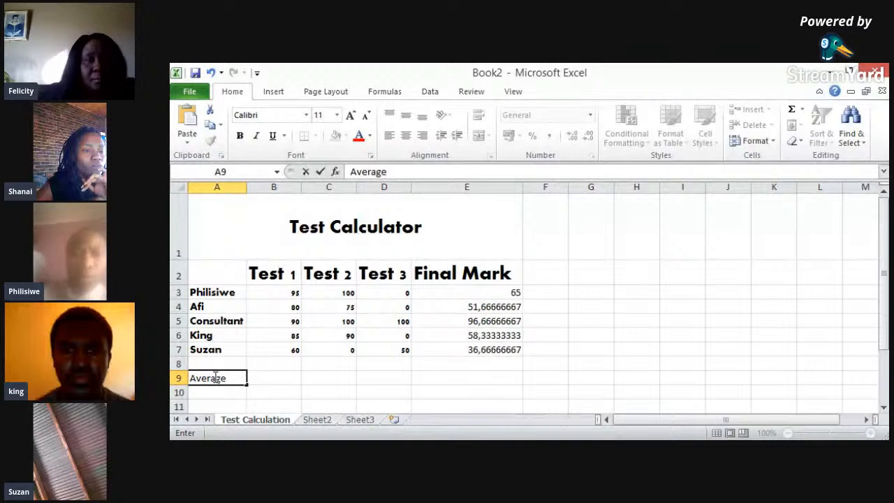
key(Return)
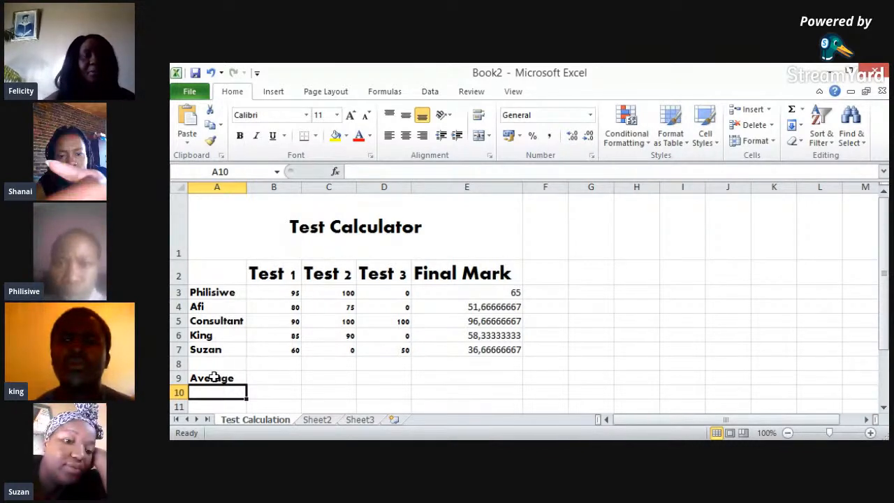
key(alt+Tab)
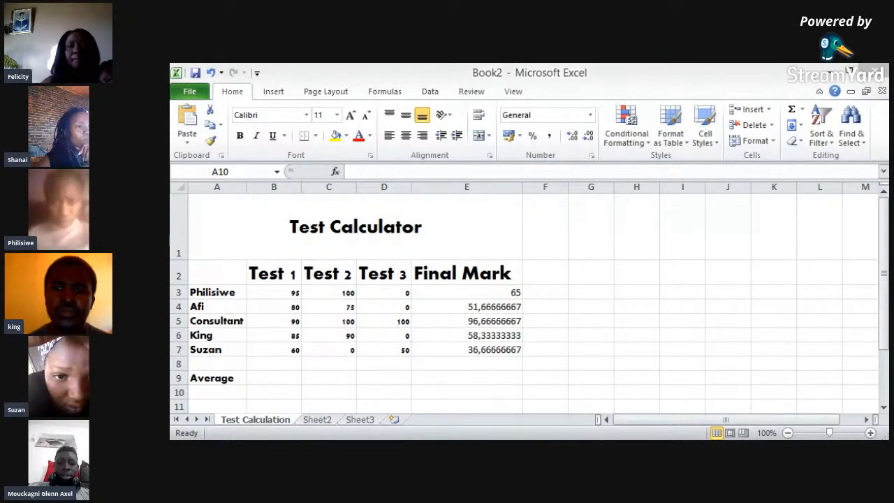
key(alt+Tab)
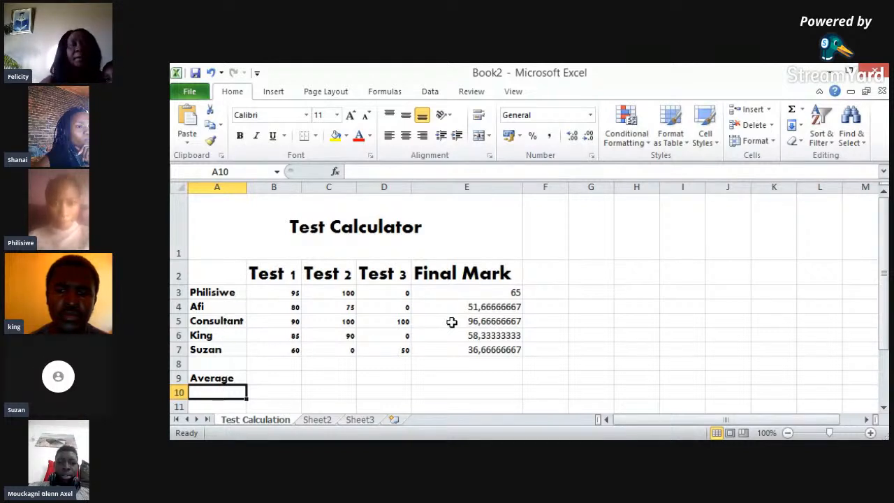
click(274, 377)
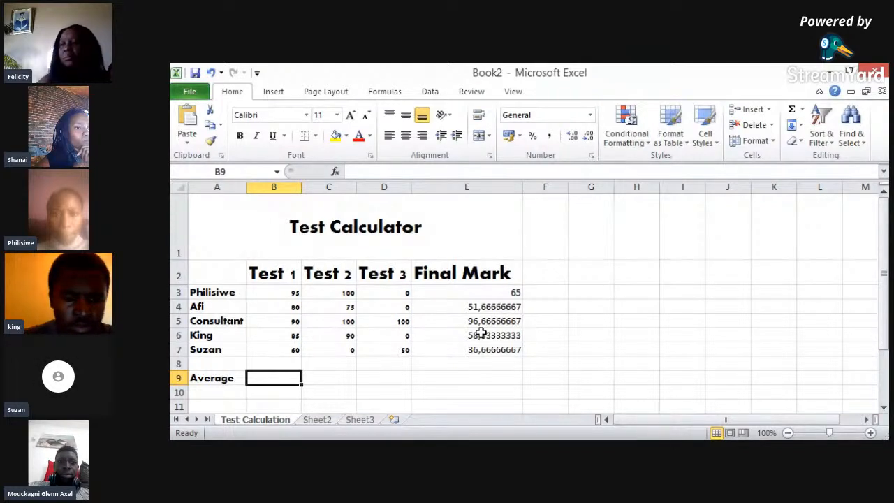
Step: Clear the average formulas from the Final Mark cells E3 to E7
click(490, 293)
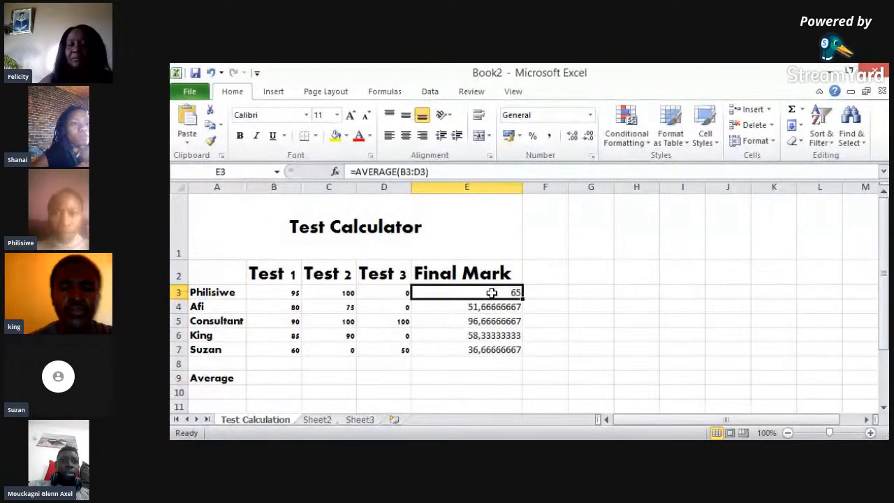
key(shift+Down)
key(shift+Down)
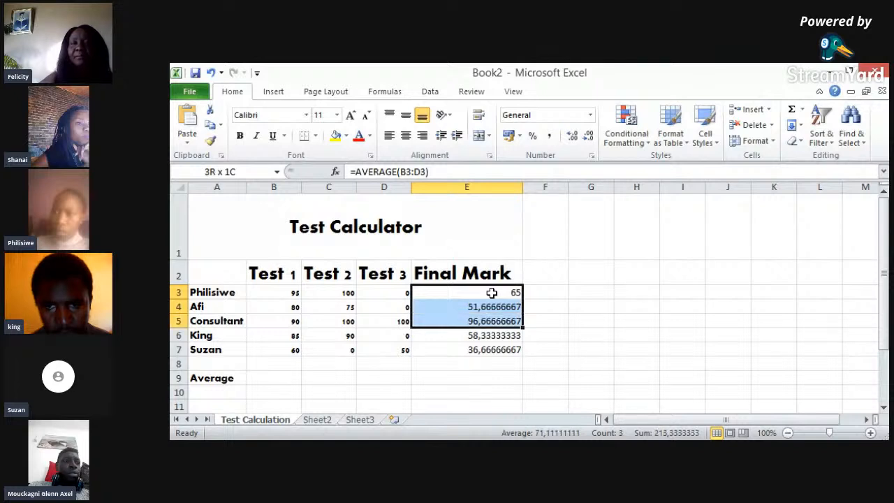
key(shift+Down)
key(shift+Down)
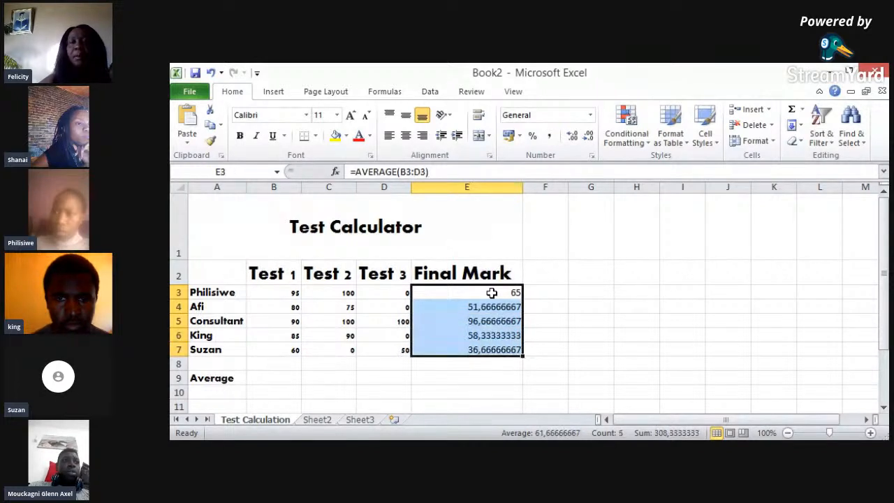
key(Delete)
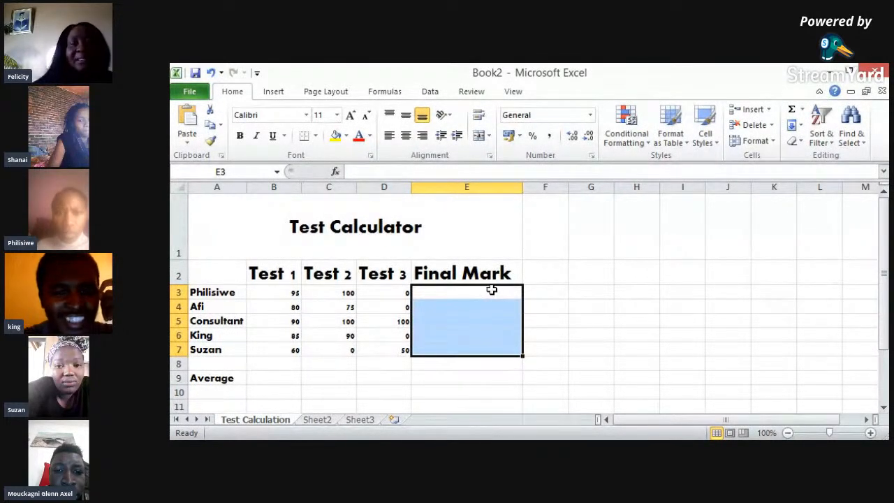
Step: Enter the formula =(B3+C3+D3)/3 in cell E3 to calculate the first participant's final mark
click(486, 295)
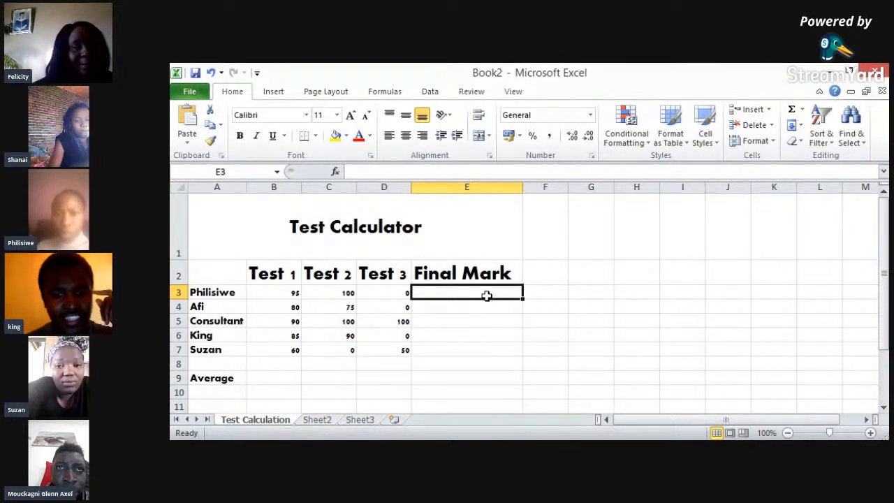
text(=)
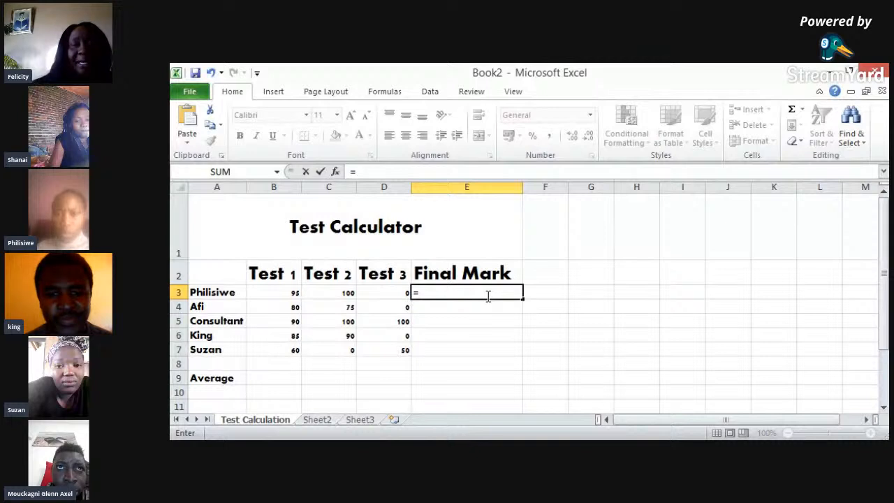
text(()
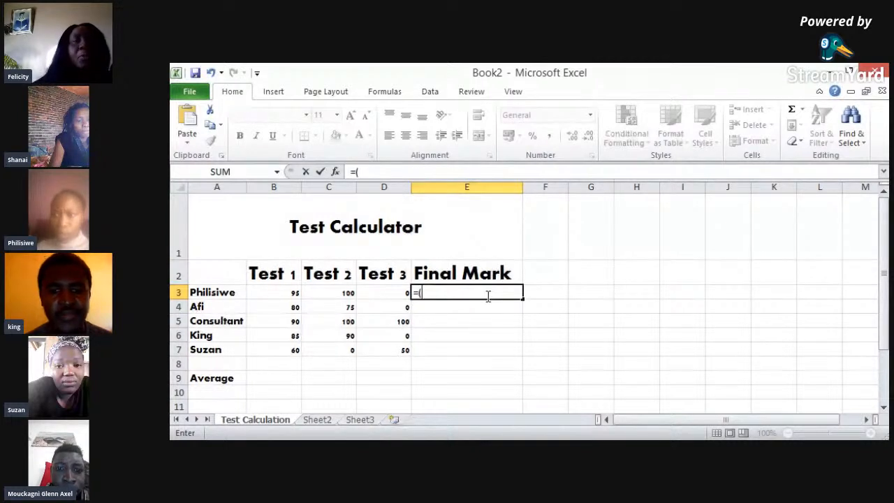
click(292, 292)
text(+)
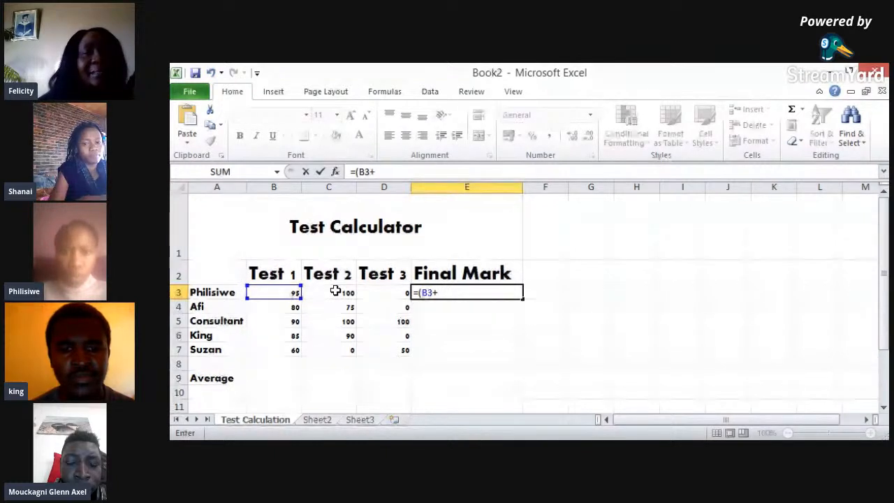
click(336, 292)
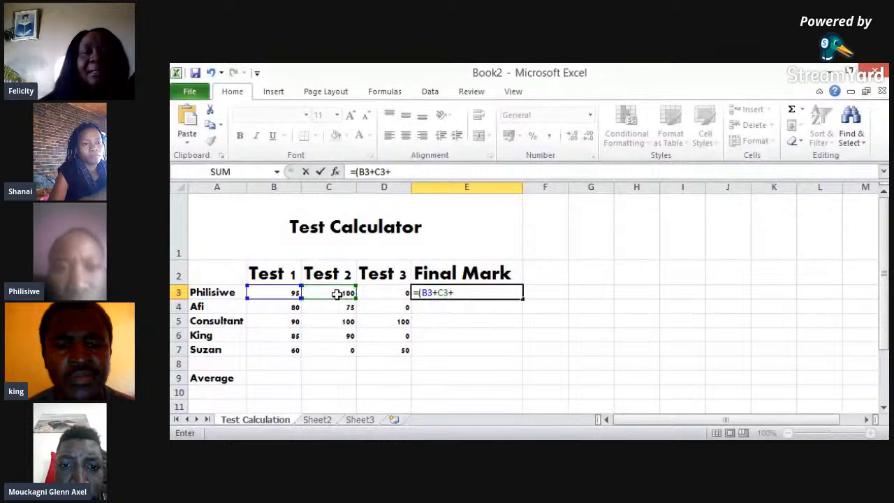
text(+)
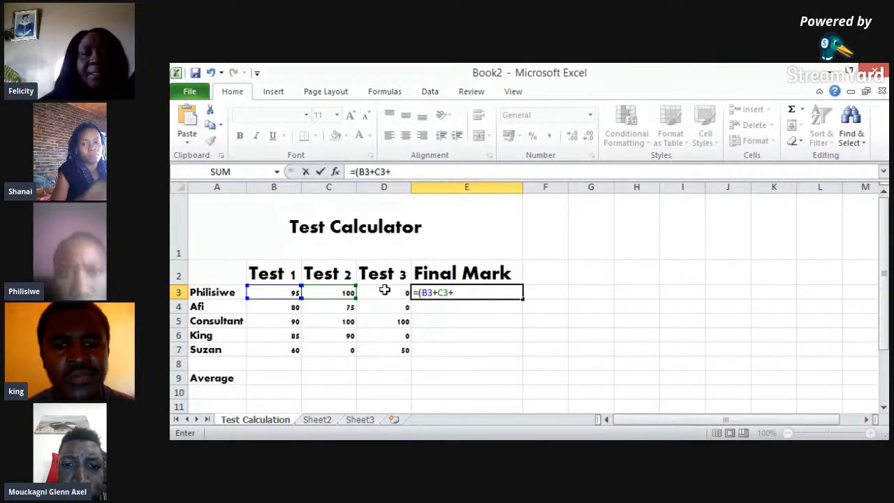
click(384, 292)
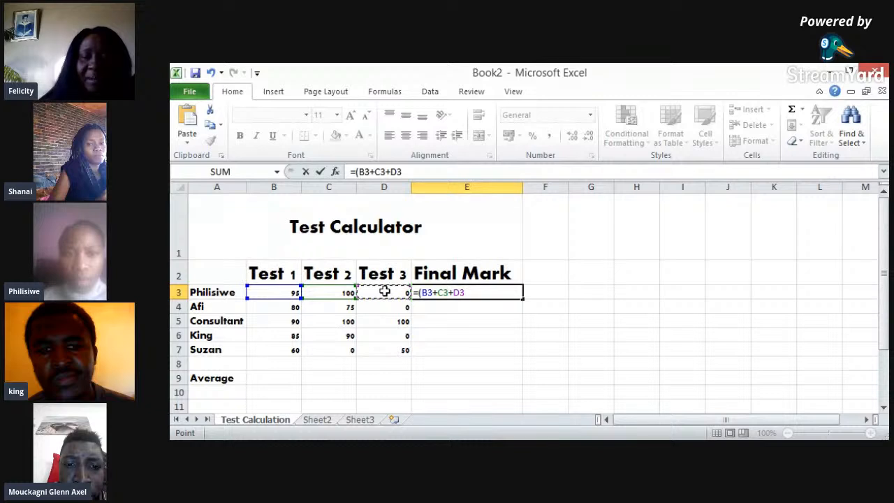
text()/)
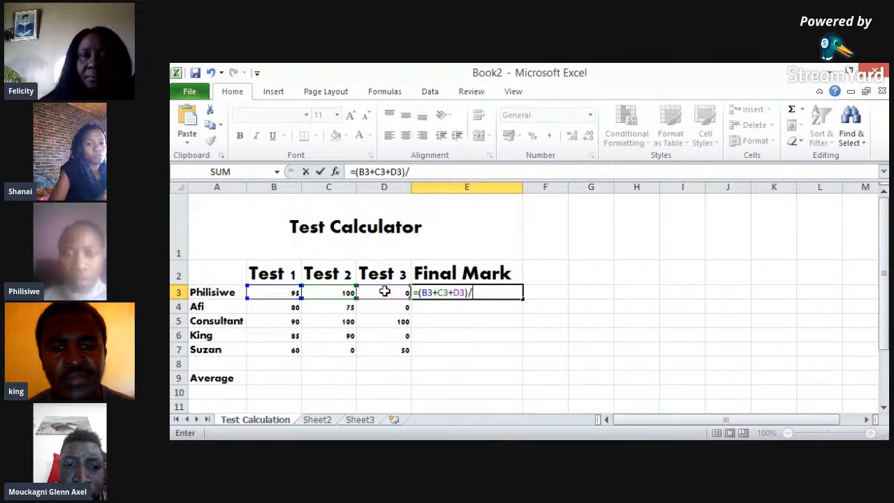
text(3)
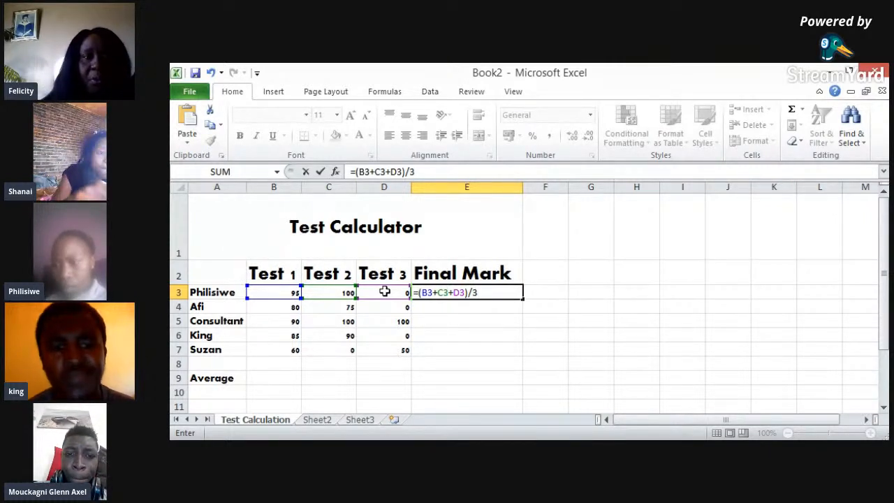
key(Return)
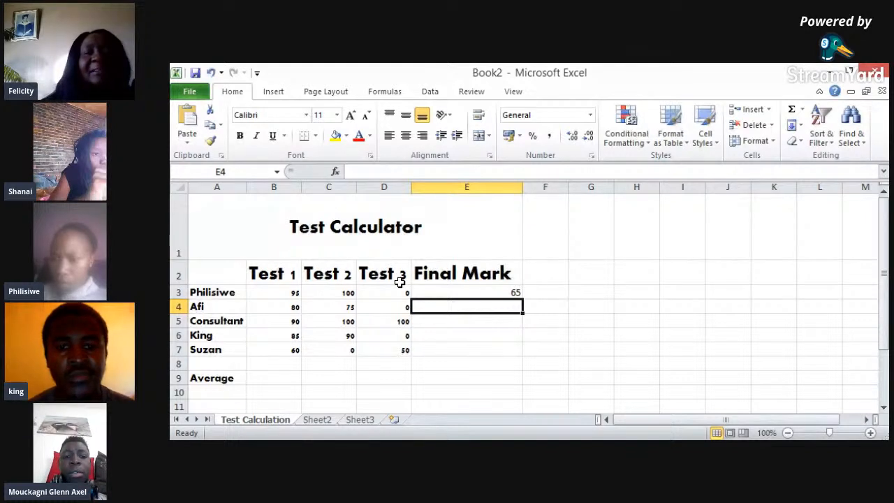
Step: Fill the final mark formula from E3 down to E7 for the remaining participants
drag(400, 281, 459, 304)
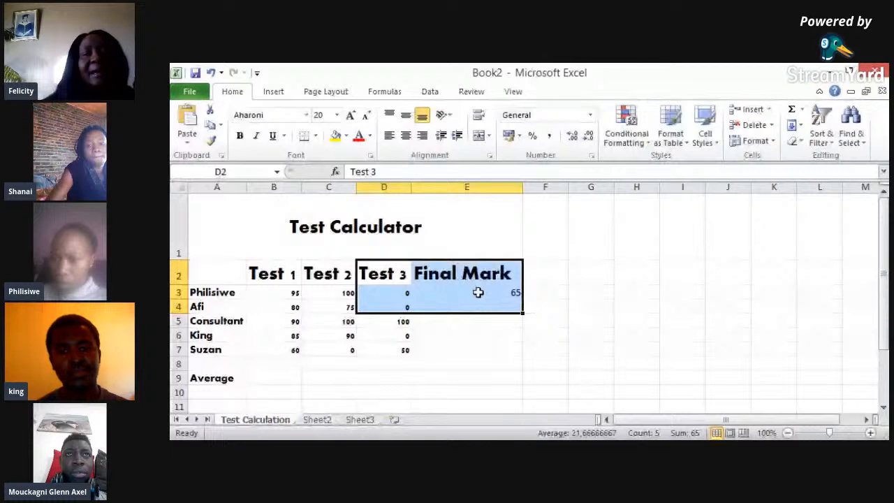
click(479, 292)
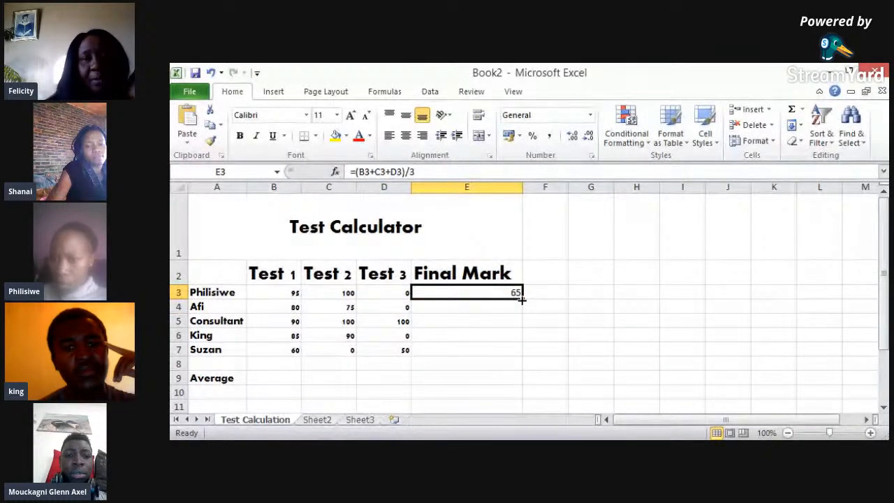
drag(521, 299, 524, 353)
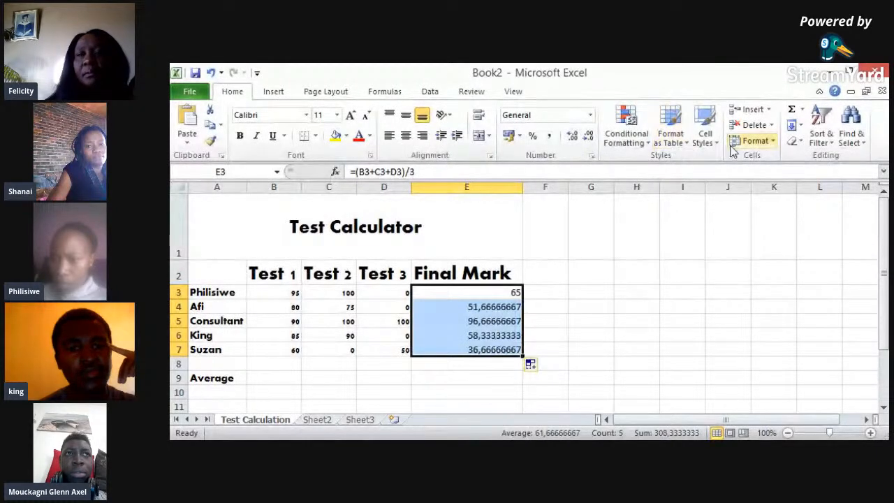
Step: Reduce the decimals of the final marks in E4:E7 until they display as whole numbers
click(751, 142)
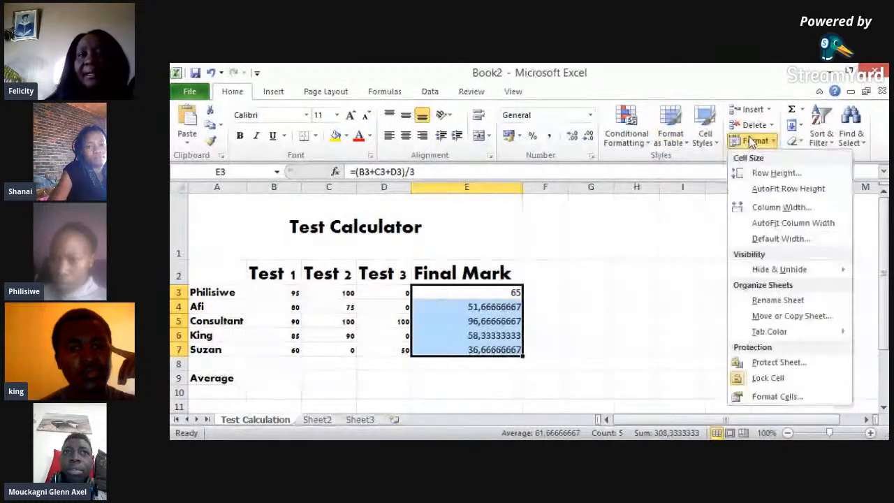
click(589, 137)
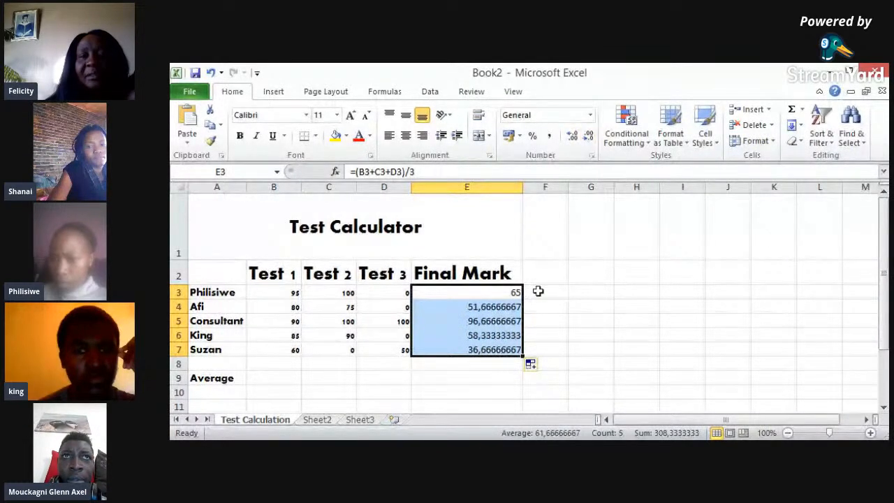
click(538, 291)
click(507, 291)
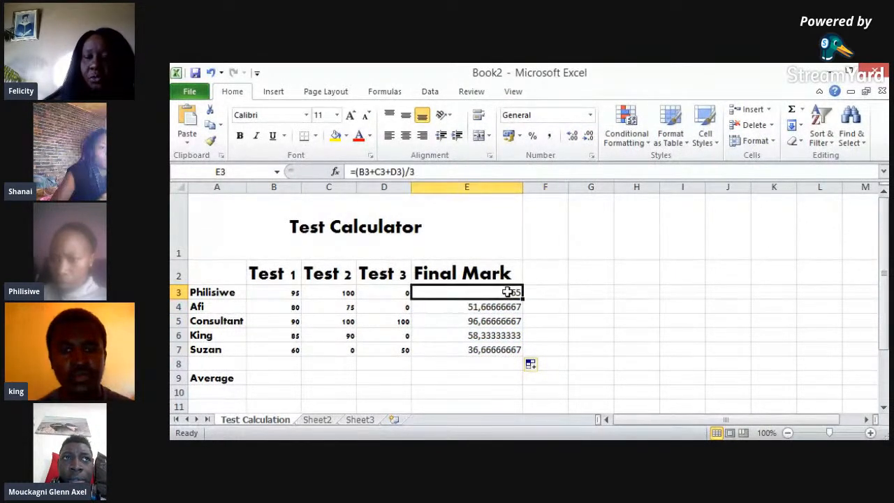
key(Down)
key(shift+Down)
key(shift+Down)
key(shift+Down)
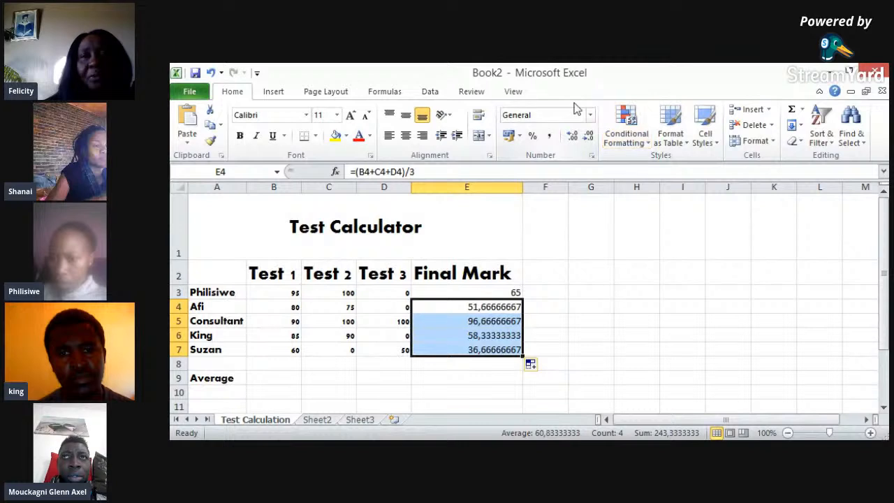
click(588, 138)
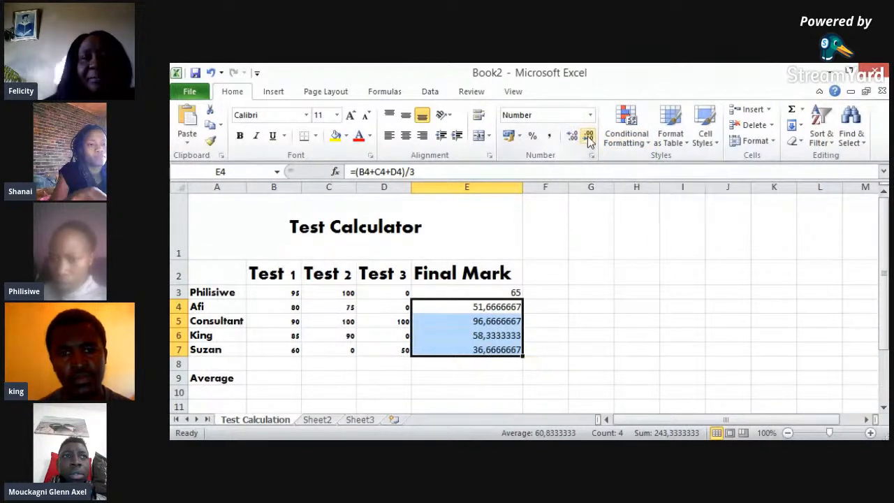
click(589, 138)
click(589, 138)
click(589, 138)
click(589, 138)
click(589, 138)
click(589, 137)
click(589, 137)
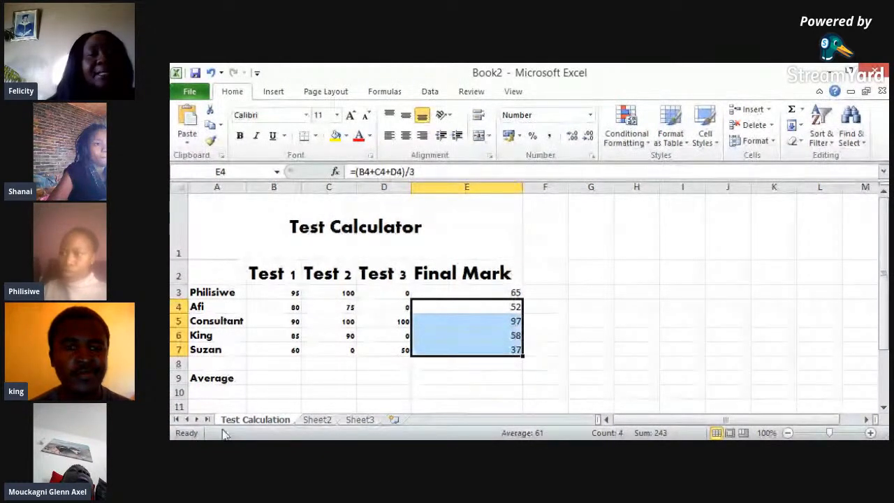
Step: Search the function list for Average and insert the AVERAGE function in cell B9
click(267, 376)
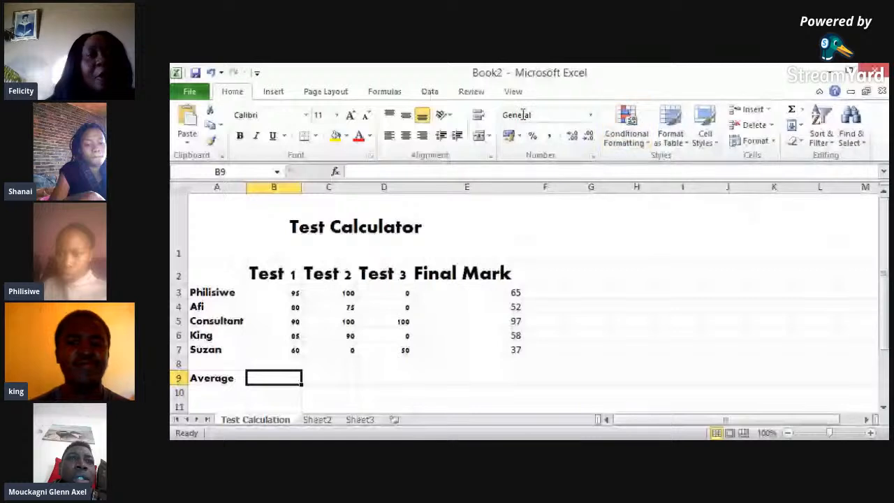
click(336, 173)
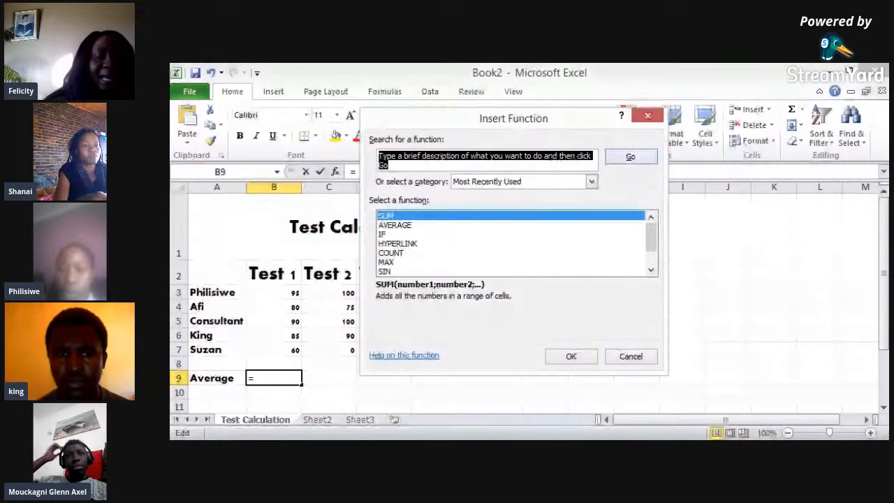
text(Aver)
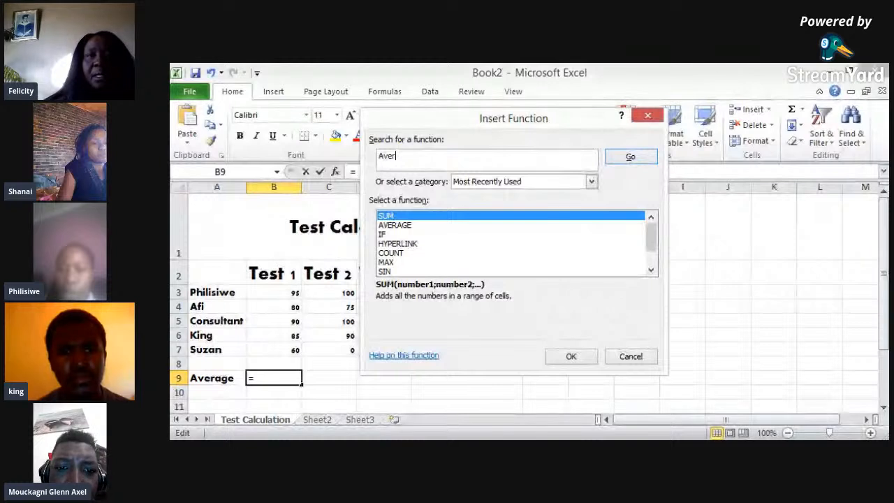
text(age)
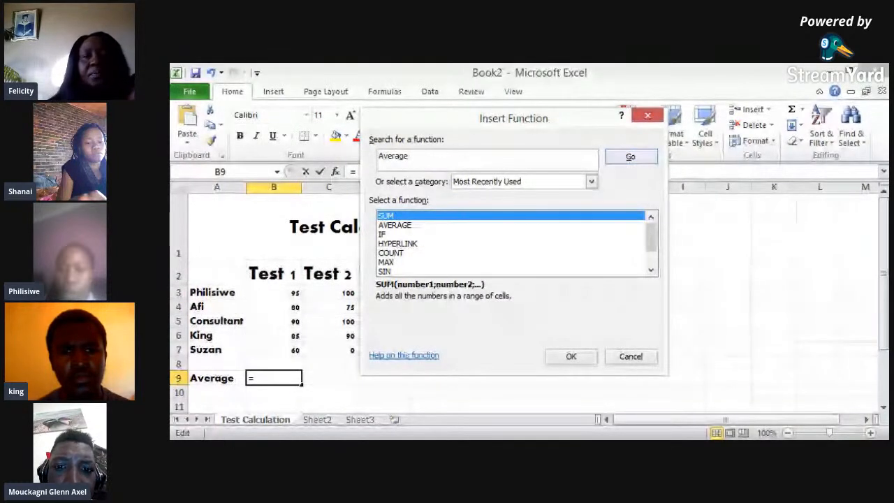
key(Return)
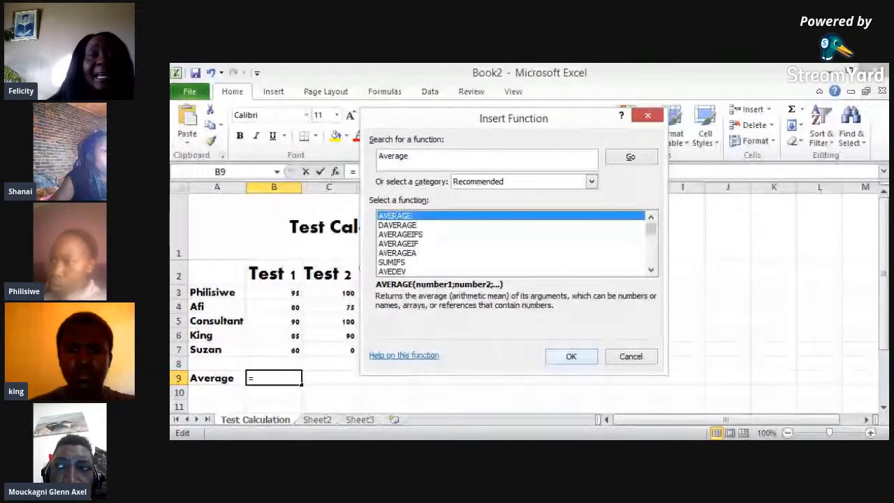
key(Return)
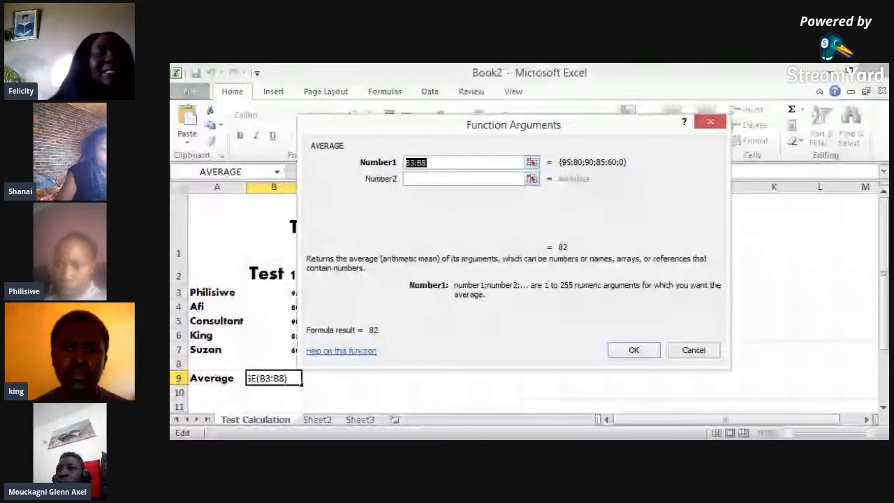
Step: Set the AVERAGE range in B9 to B3:B7 and fill the formula across to E9
click(277, 292)
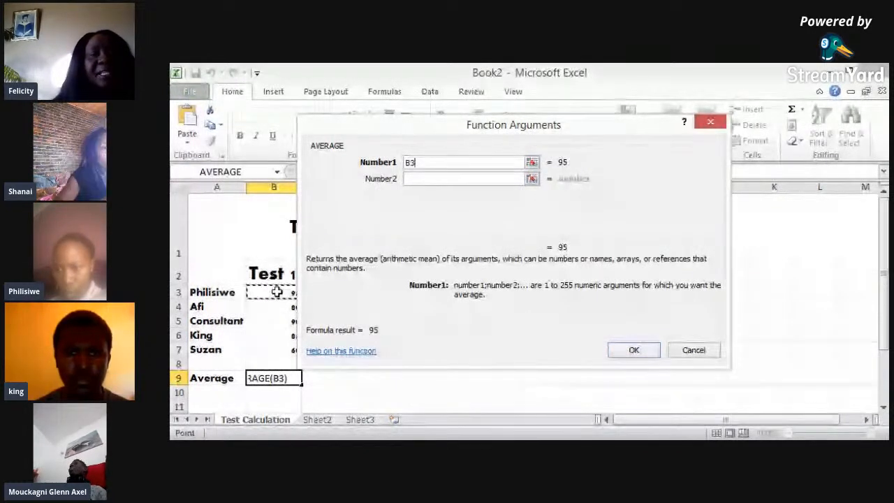
key(shift+Down)
key(shift+Down)
key(shift+Down)
key(shift+Down)
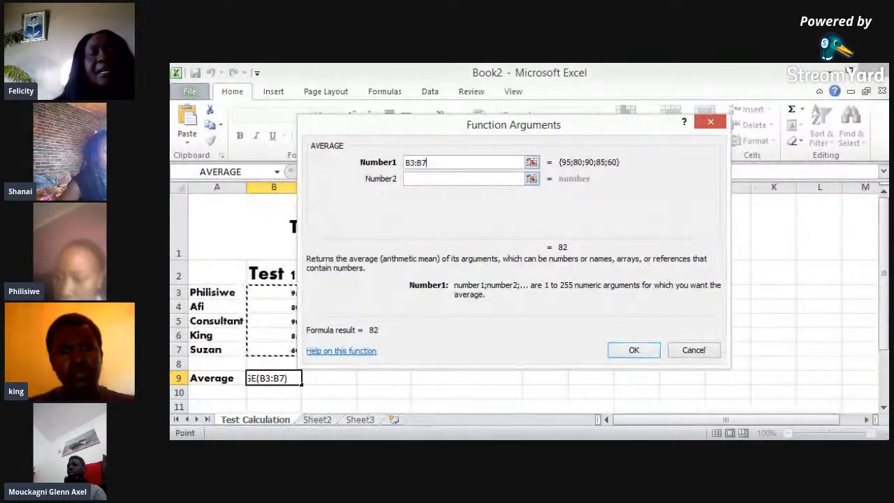
click(632, 347)
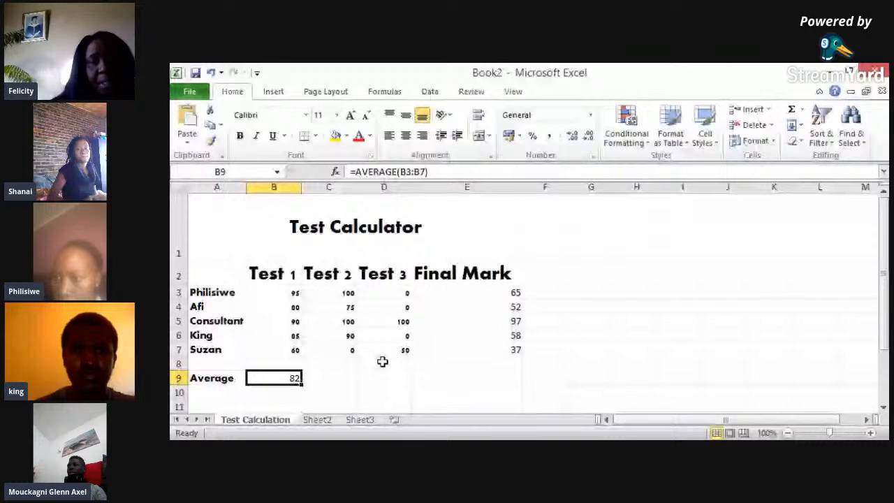
drag(302, 385, 512, 379)
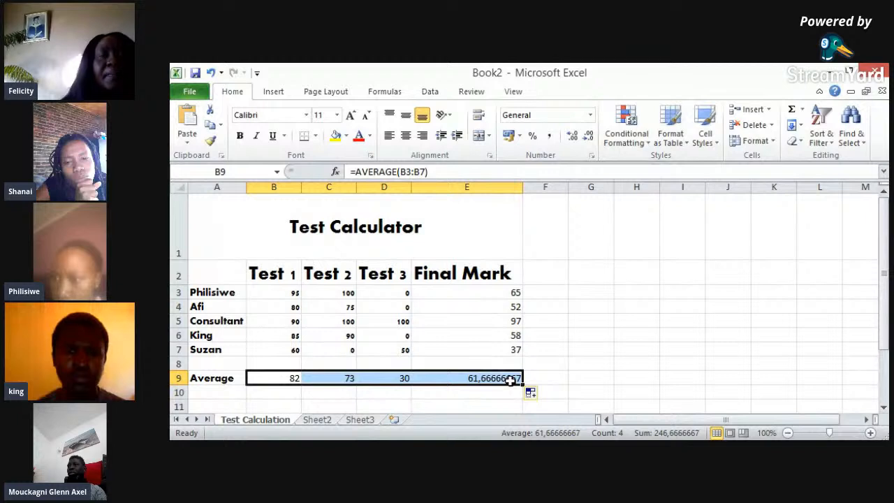
Step: Enter the row label Min in cell A10 below Average
click(231, 393)
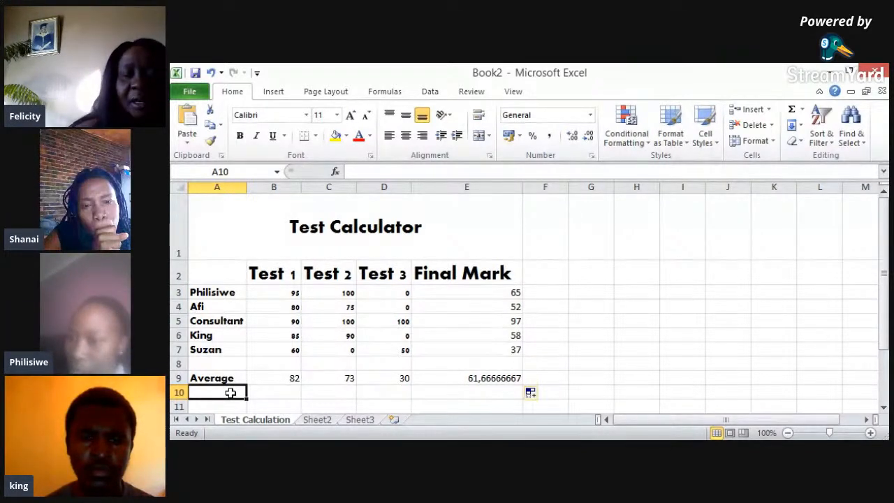
text(N)
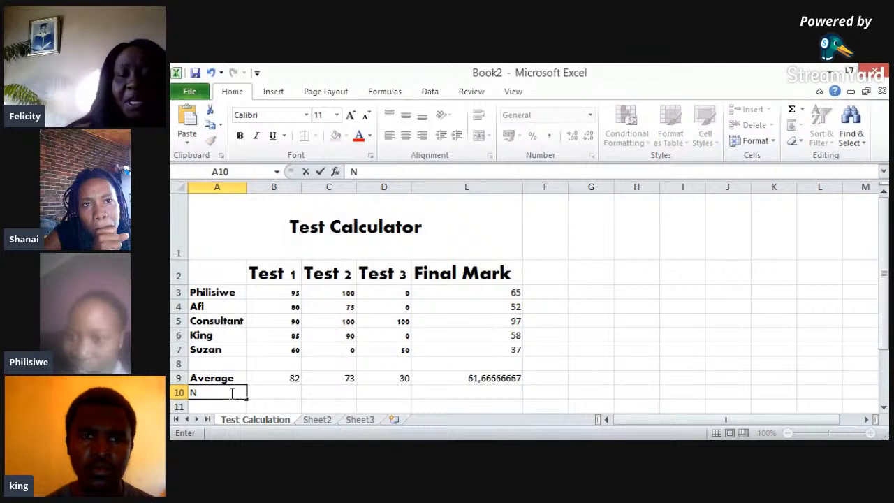
key(BackSpace)
text(Min)
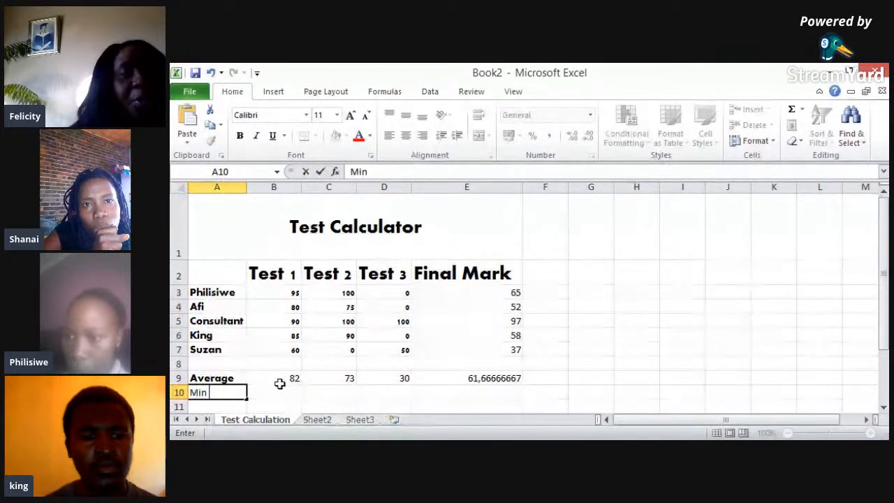
Step: Commit the Min label and select cell B10 beside it
click(281, 393)
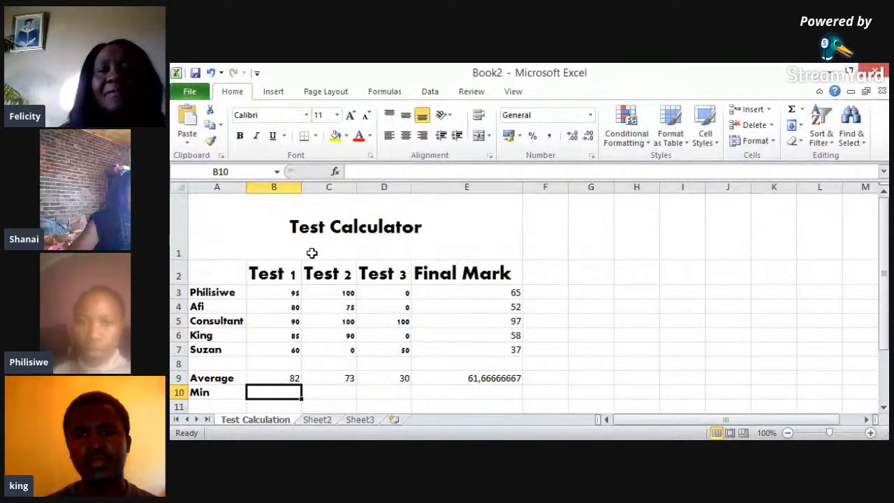
click(335, 171)
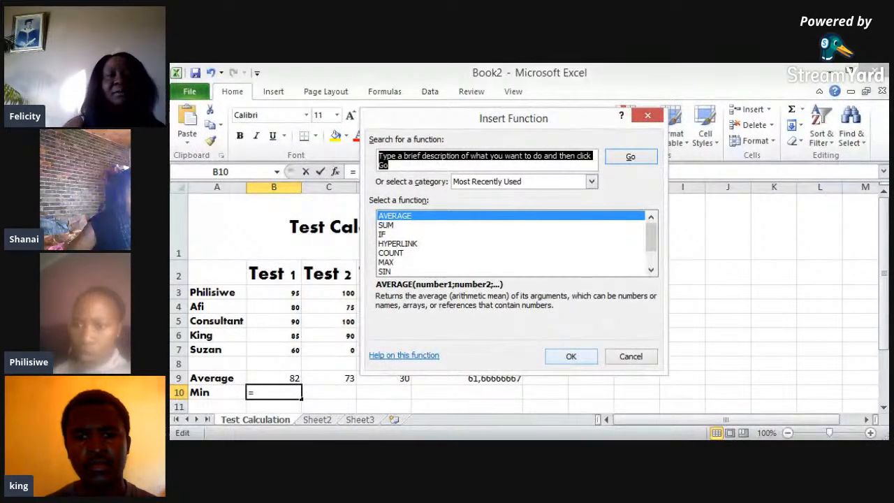
click(569, 357)
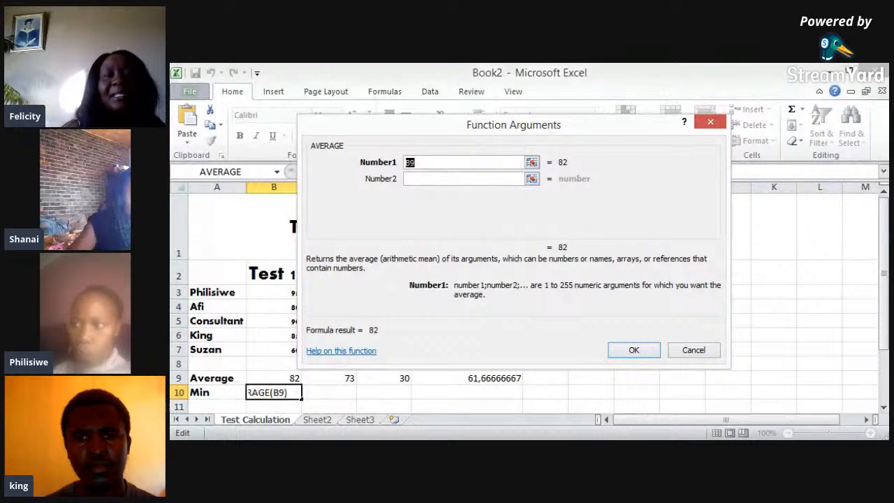
drag(513, 124, 552, 126)
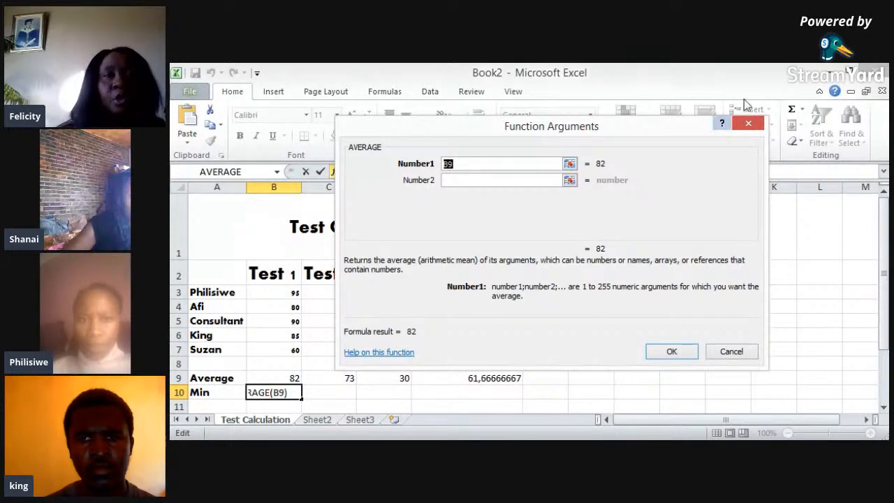
click(748, 123)
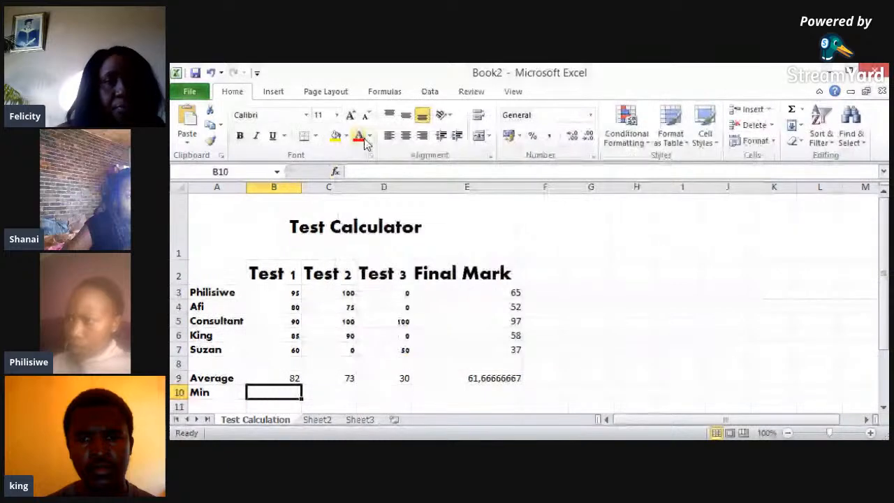
Step: Search the function list for min and insert the MIN function in cell B10
click(336, 172)
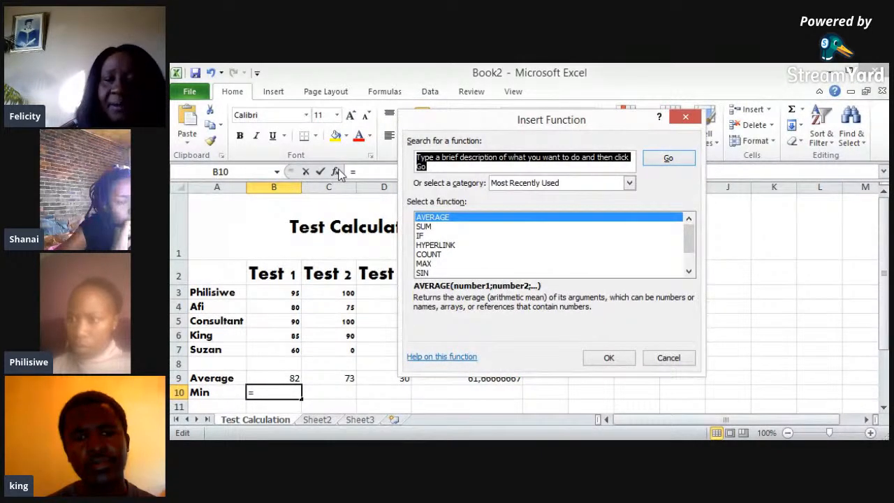
text(min)
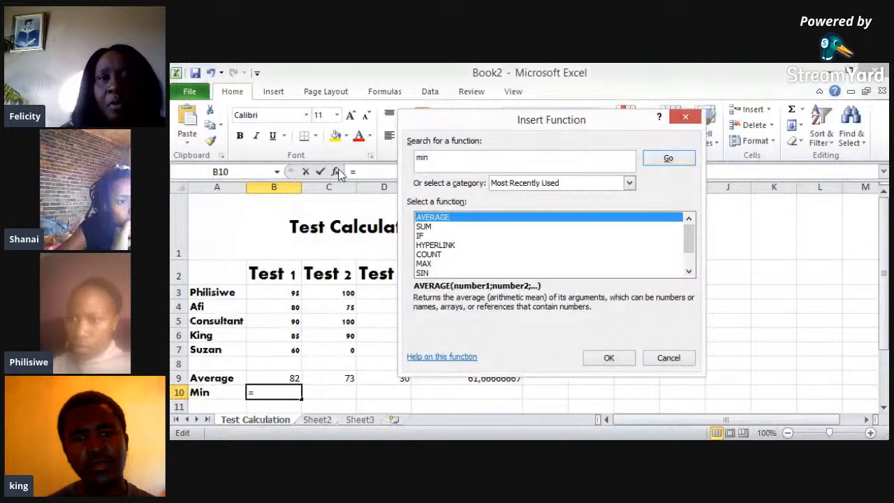
key(Return)
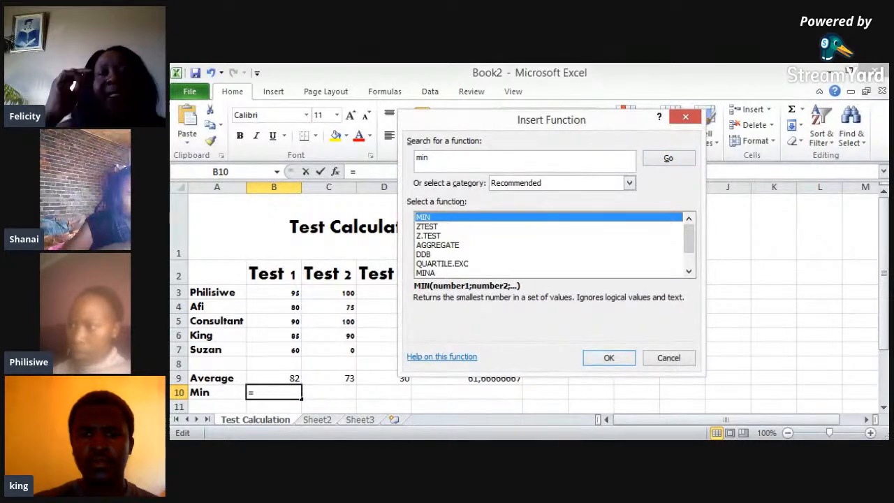
key(Return)
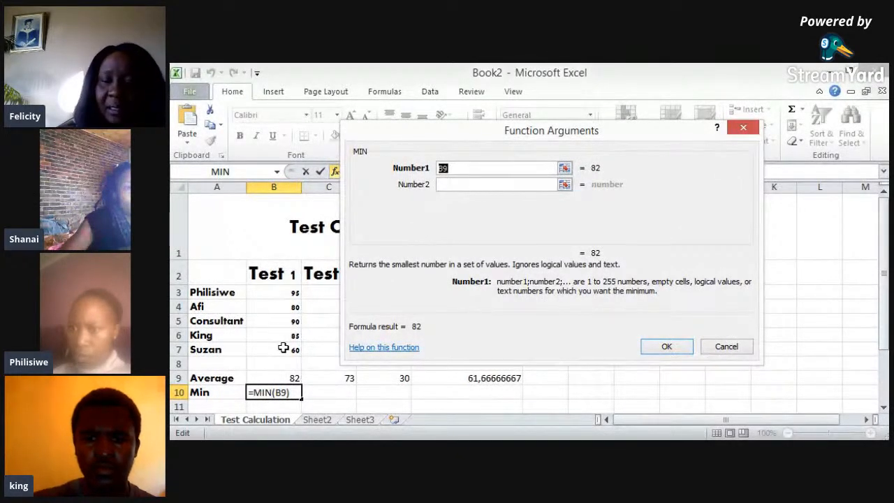
Step: Set the MIN range in B10 to B3:B7 and fill the formula across to E10
click(283, 292)
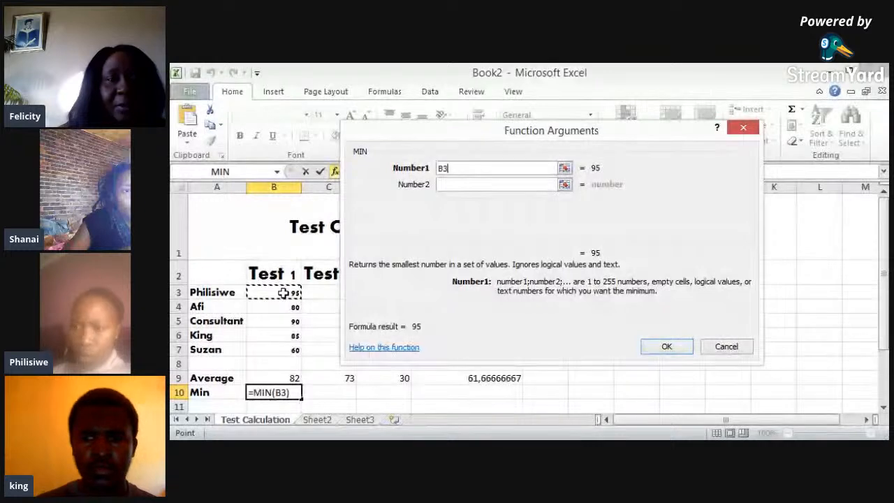
key(shift+Down)
key(shift+Down)
key(shift+Down)
key(shift+Down)
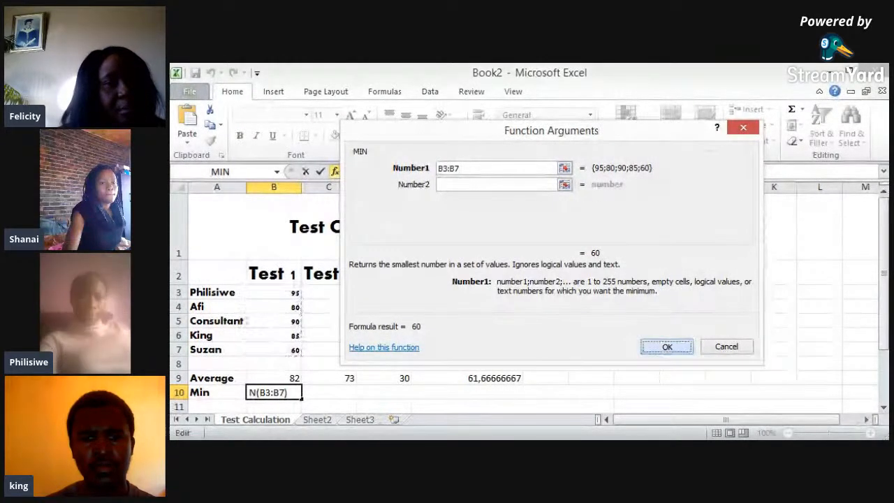
click(664, 345)
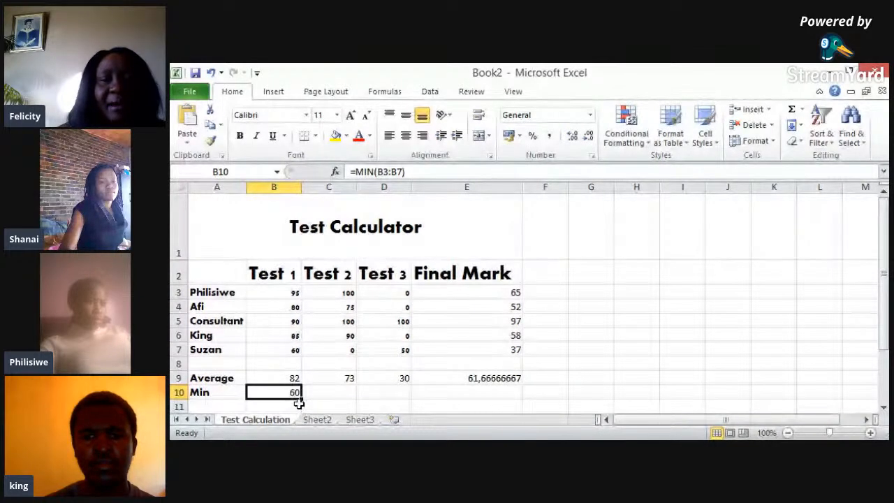
drag(299, 402, 493, 398)
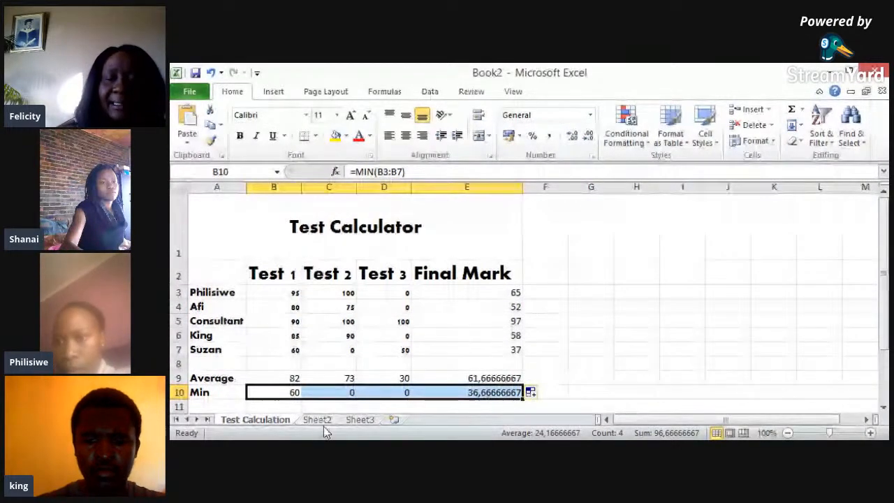
Step: Enter the row label Max in cell A11 below Min
click(215, 405)
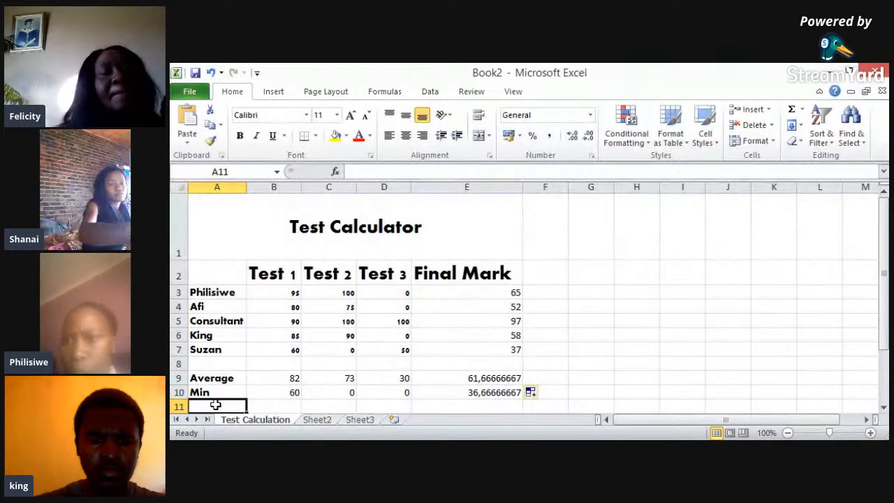
text(Max)
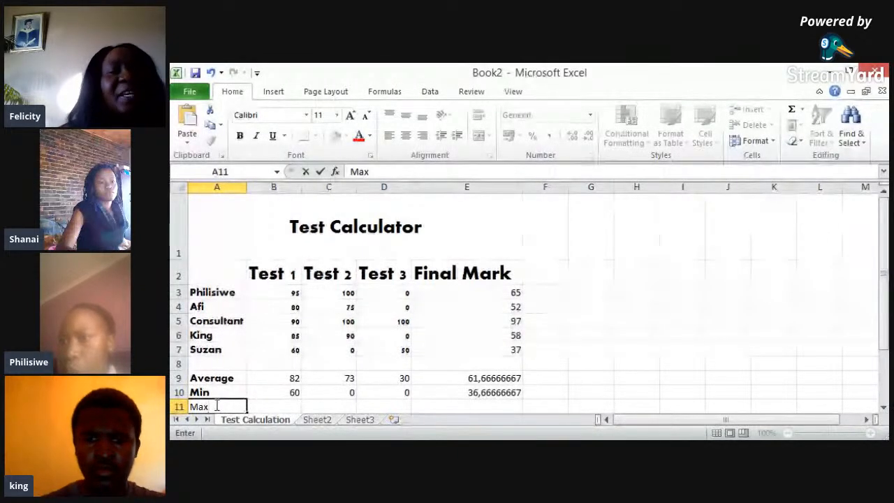
key(Return)
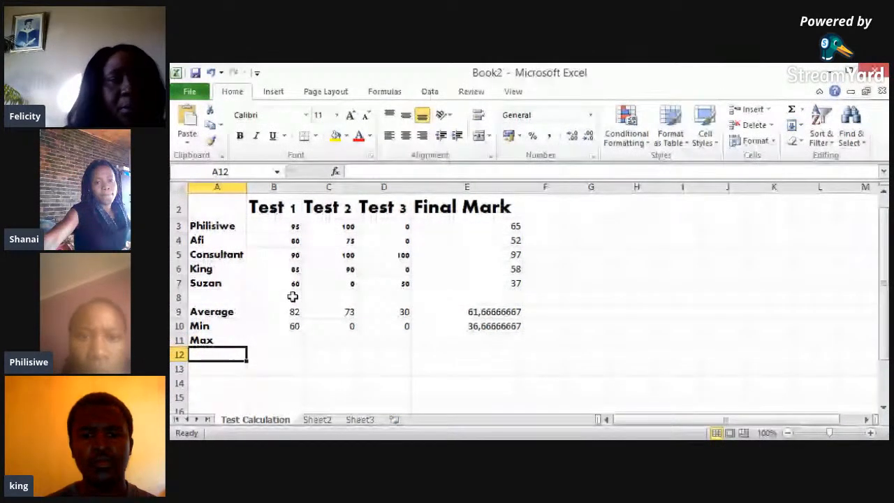
Step: Insert the MAX function in cell B11 with B3 as its argument
click(289, 339)
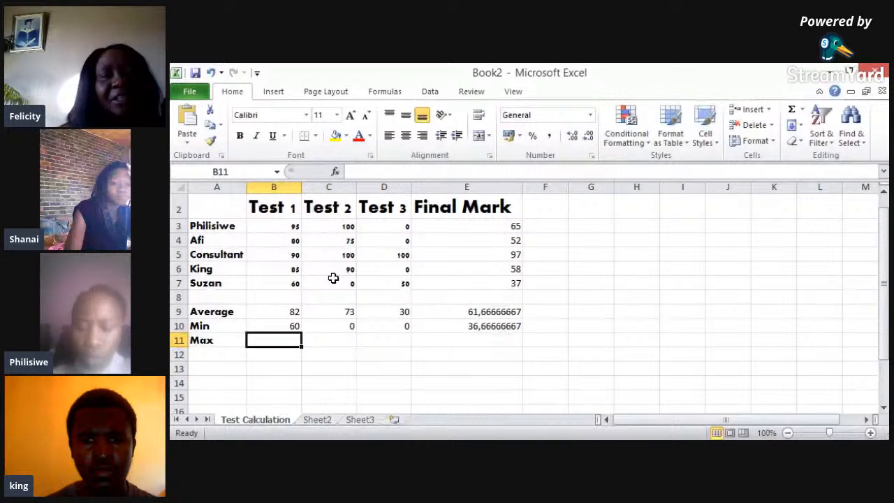
click(335, 172)
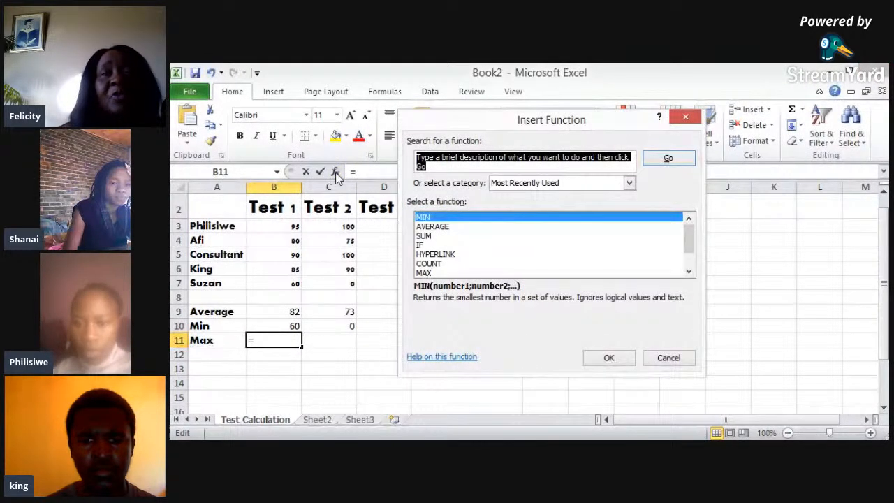
double_click(432, 273)
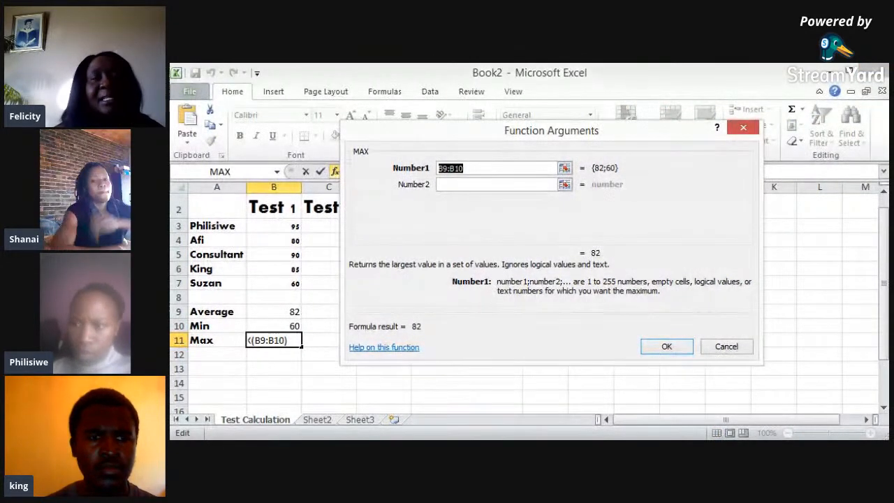
drag(551, 130, 607, 204)
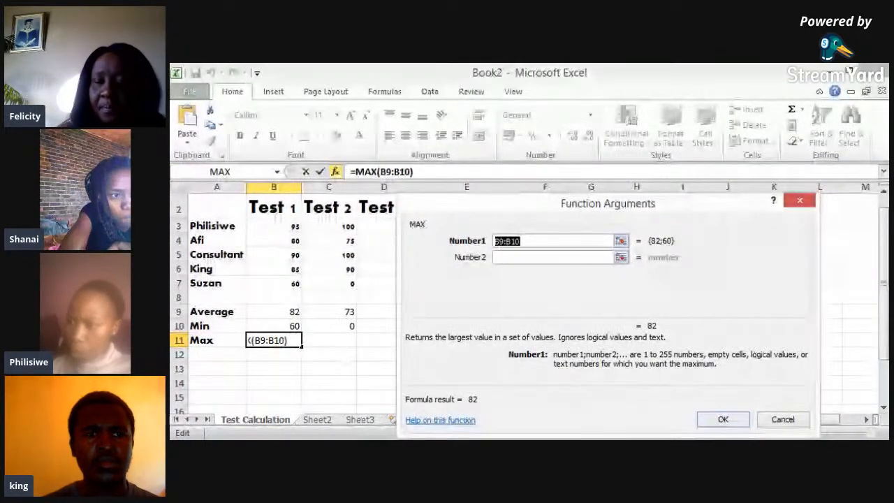
click(292, 228)
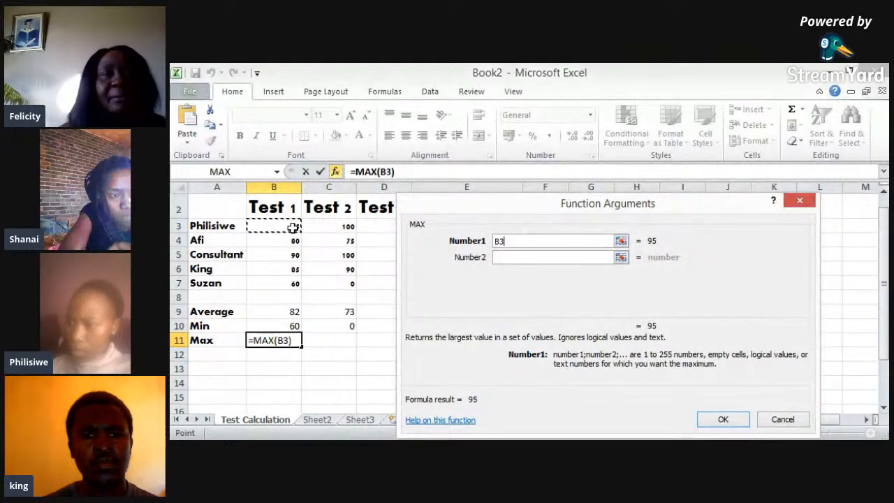
key(Return)
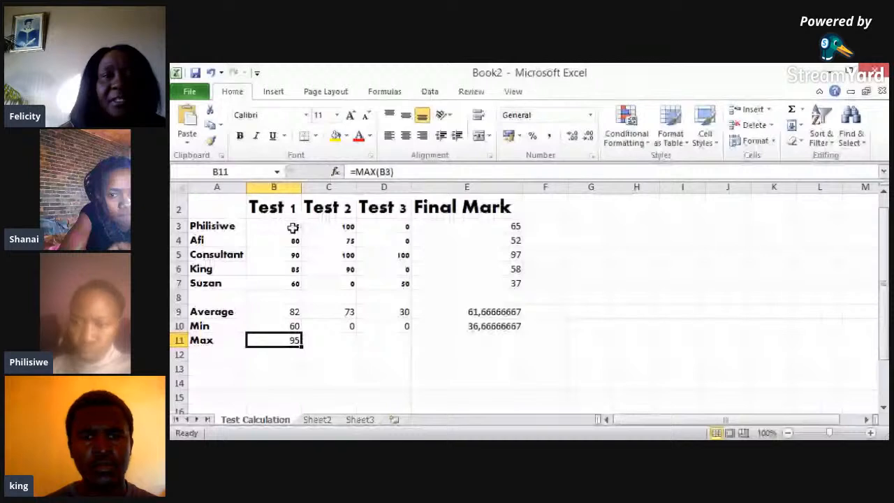
Step: Replace the argument of the MAX formula in B11 with the range B3:B7
click(390, 172)
key(BackSpace)
key(BackSpace)
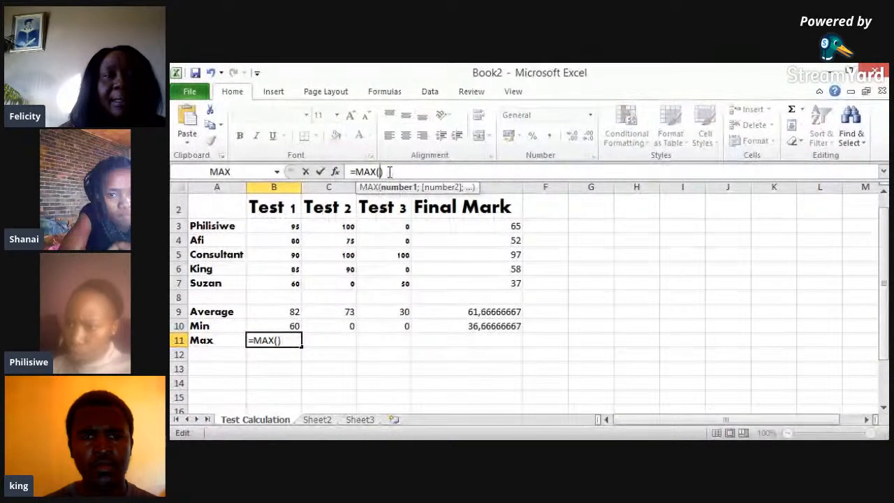
click(289, 228)
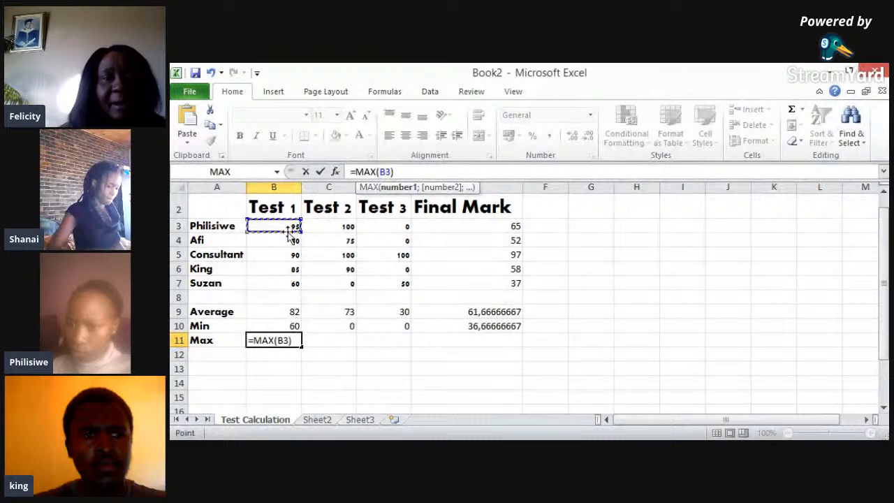
drag(290, 236, 290, 283)
key(Return)
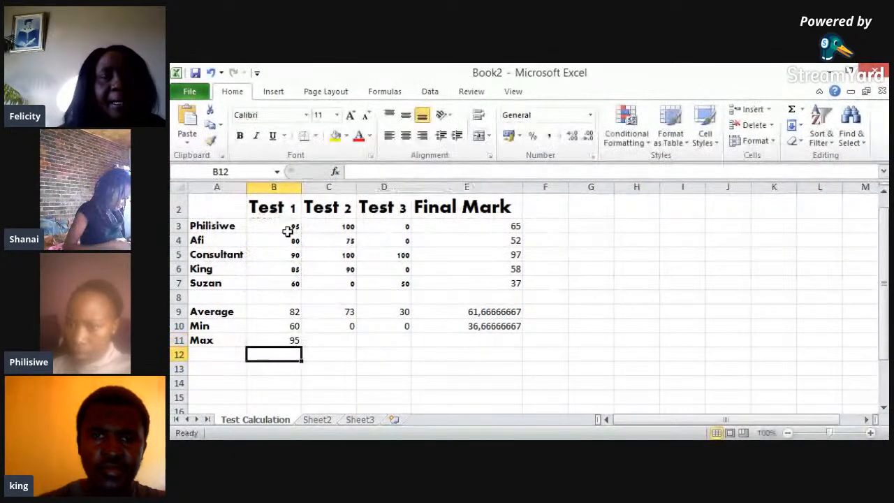
Step: Fill the MAX formula from B11 across to E11
click(292, 341)
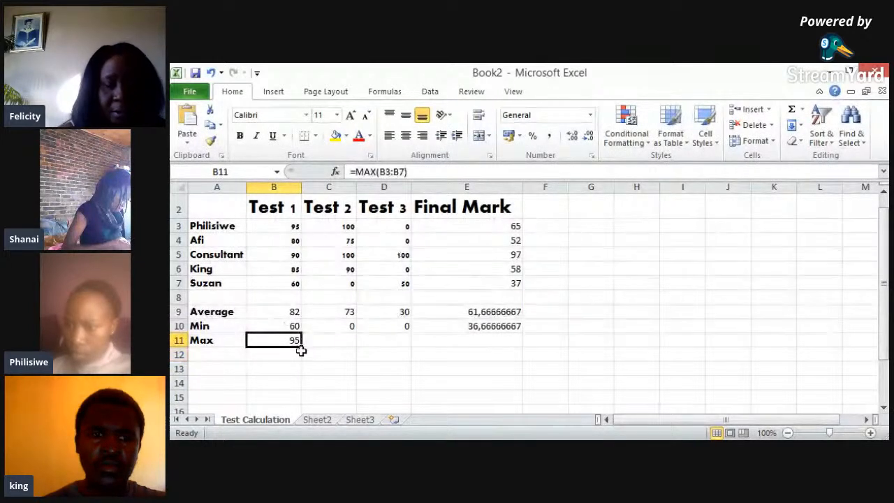
drag(302, 345, 302, 345)
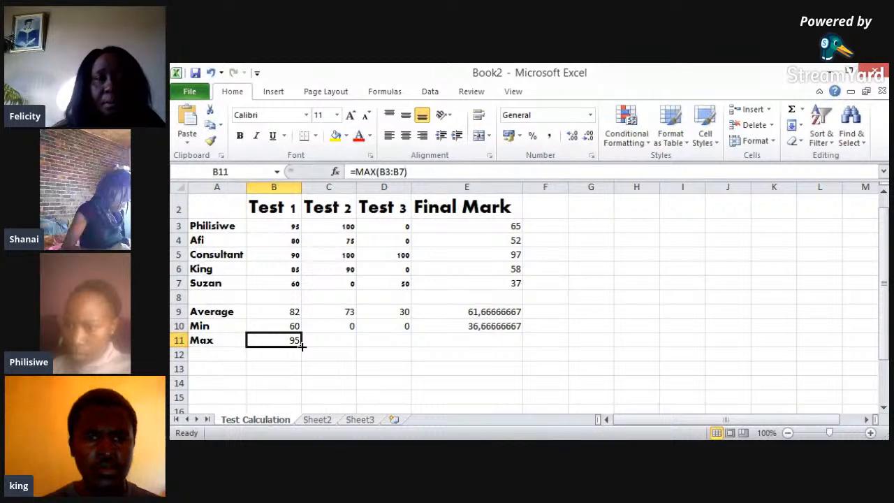
drag(302, 345, 483, 337)
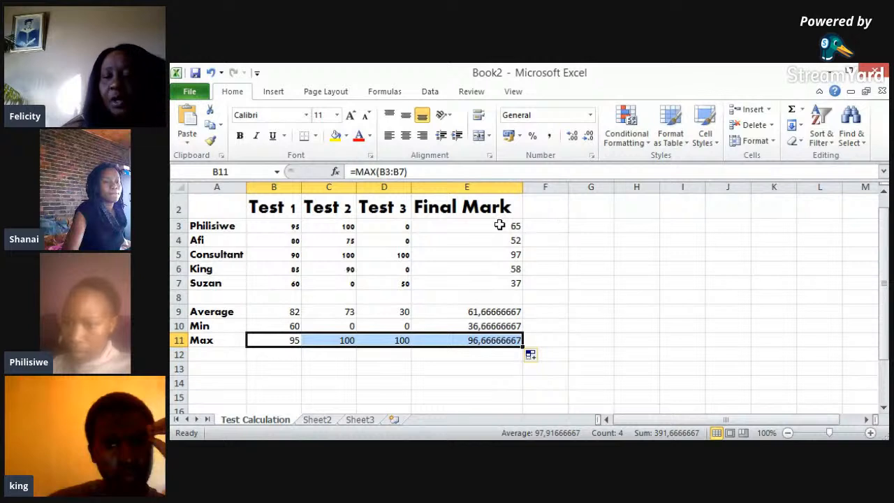
Step: Reduce the decimals of the Final Mark summary cells E9:E11 until they display as whole numbers
click(491, 315)
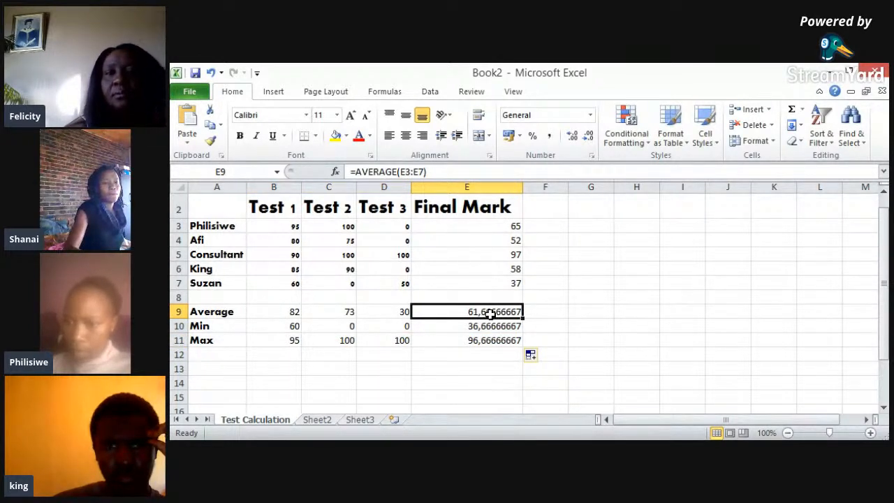
key(shift+Down)
key(shift+Down)
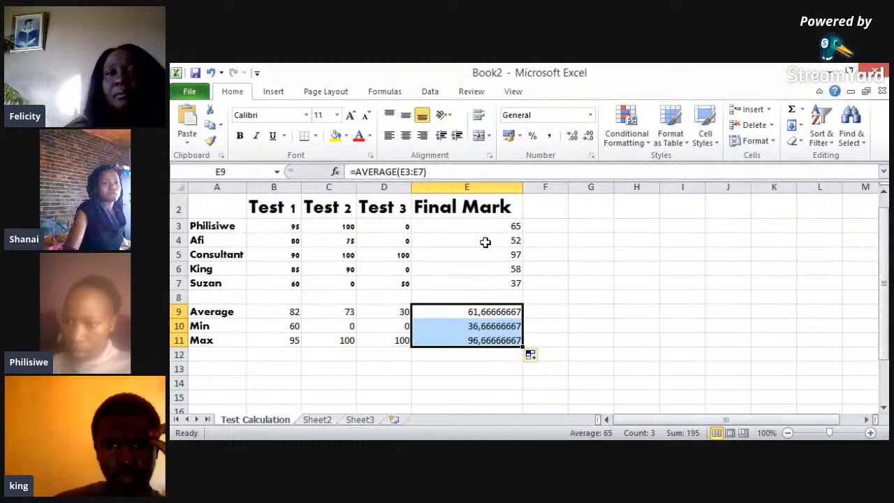
click(589, 136)
click(589, 135)
click(589, 136)
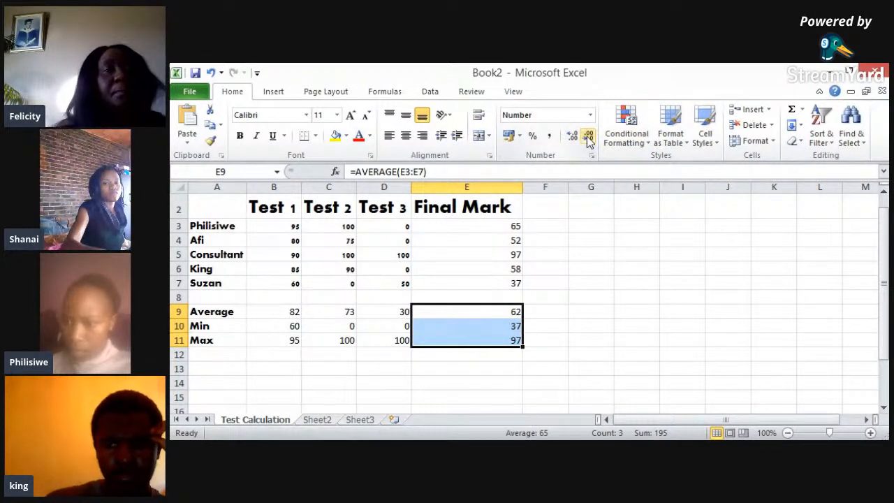
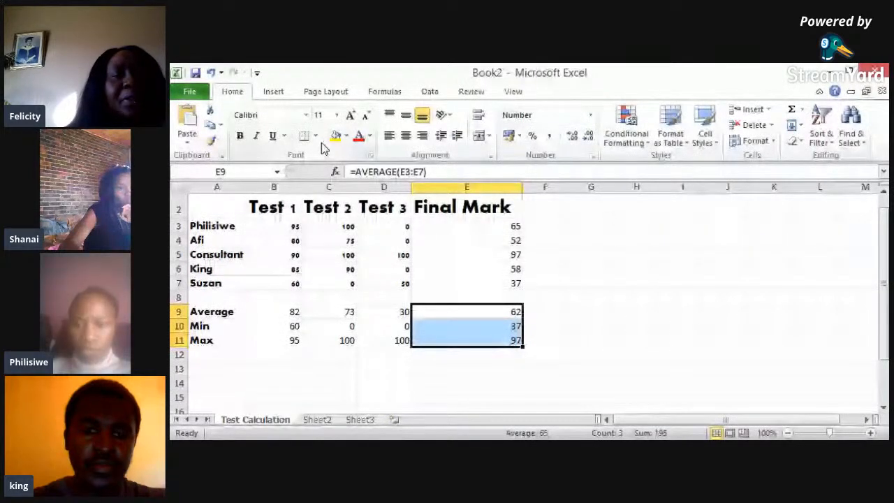
Step: Insert a blank row above row 3 and undo the insertion
click(178, 225)
right_click(177, 226)
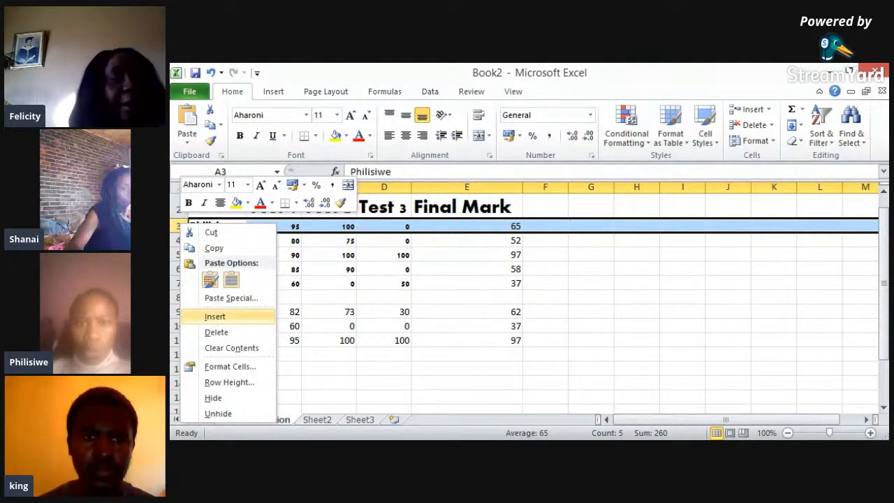
click(217, 317)
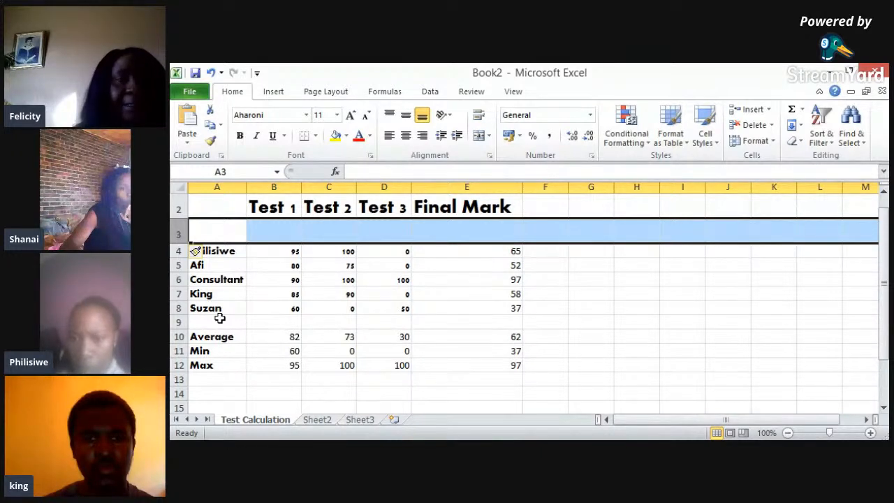
key(ctrl+z)
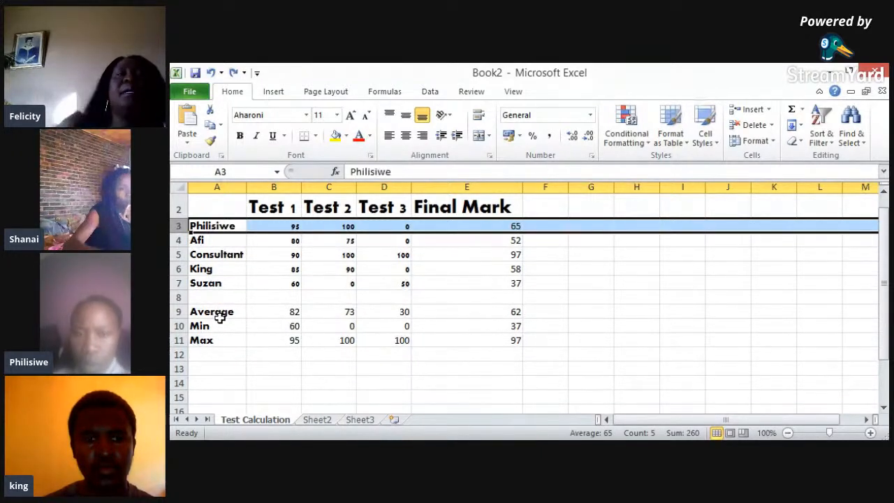
Step: Insert a blank row above row 3, directly below the test headings
click(259, 369)
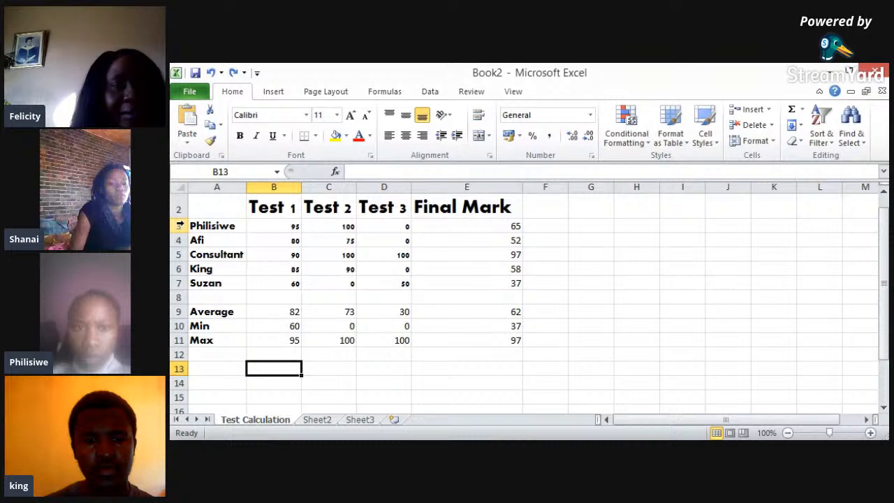
click(179, 226)
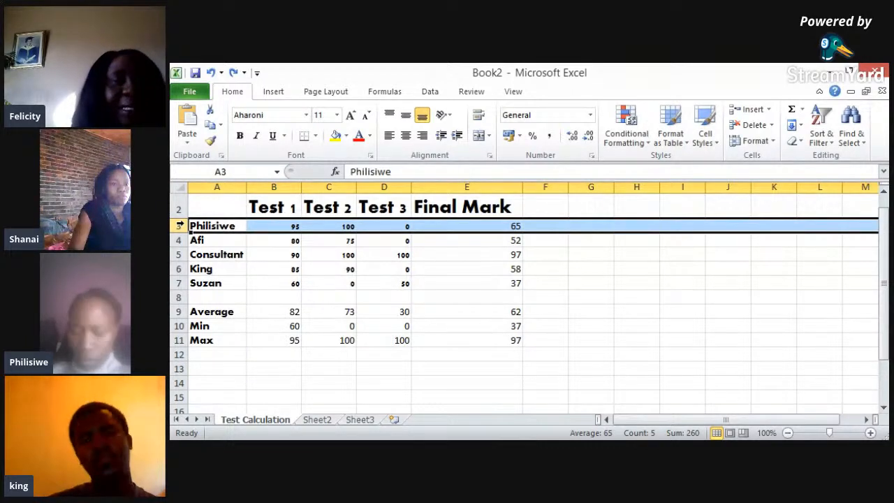
right_click(180, 226)
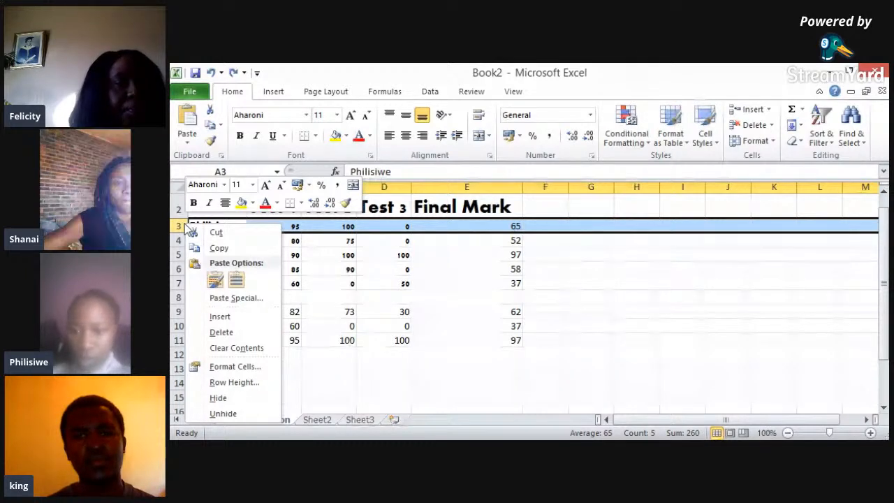
click(249, 317)
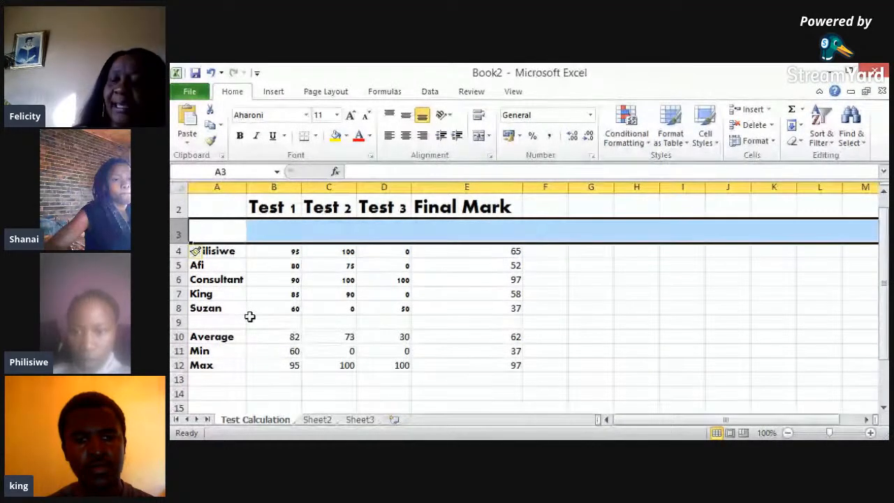
click(249, 317)
Step: Enter the test weights 25%, 35% and 40% in B3, C3 and D3 under Test 1, Test 2 and Test 3
click(285, 231)
text(25)
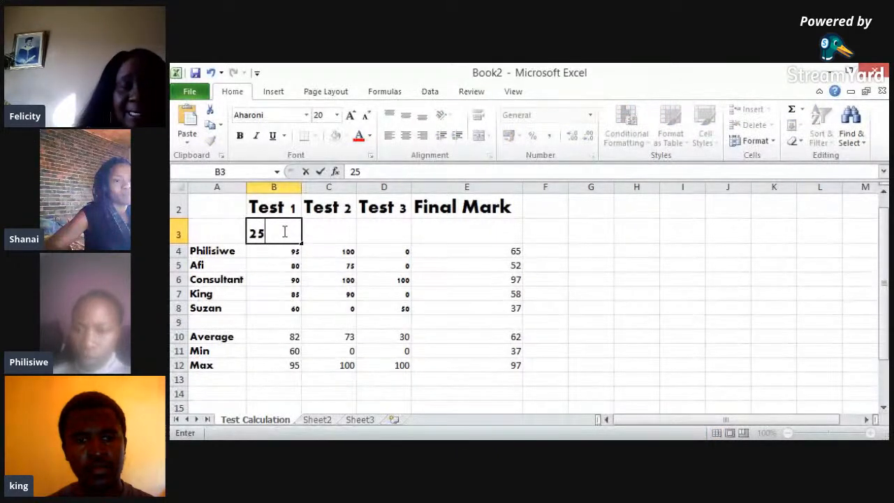
text(%)
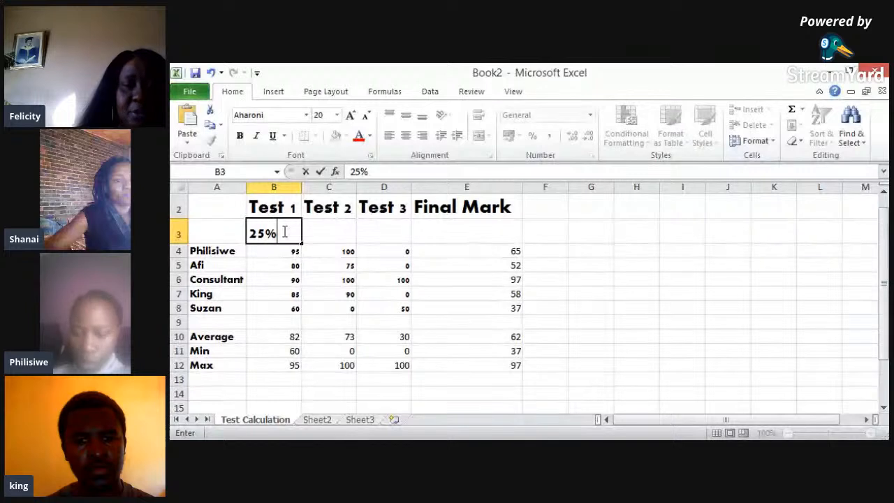
key(Tab)
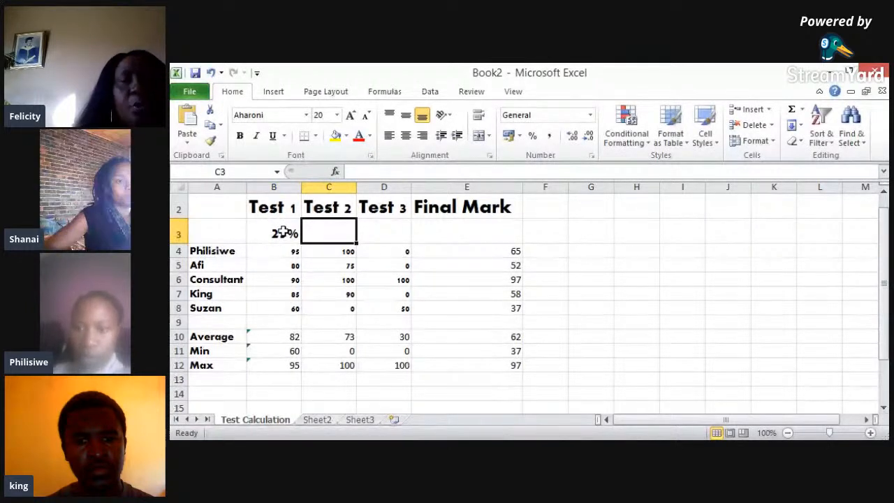
text(35%)
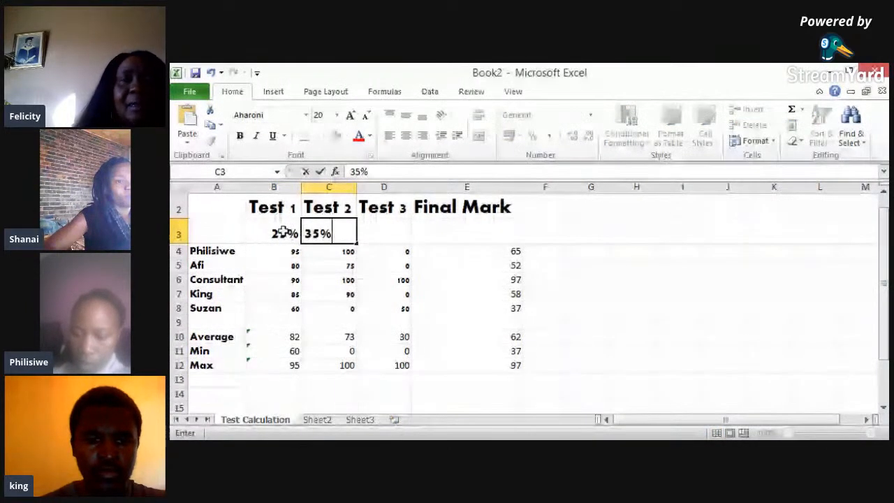
key(Tab)
text(40)
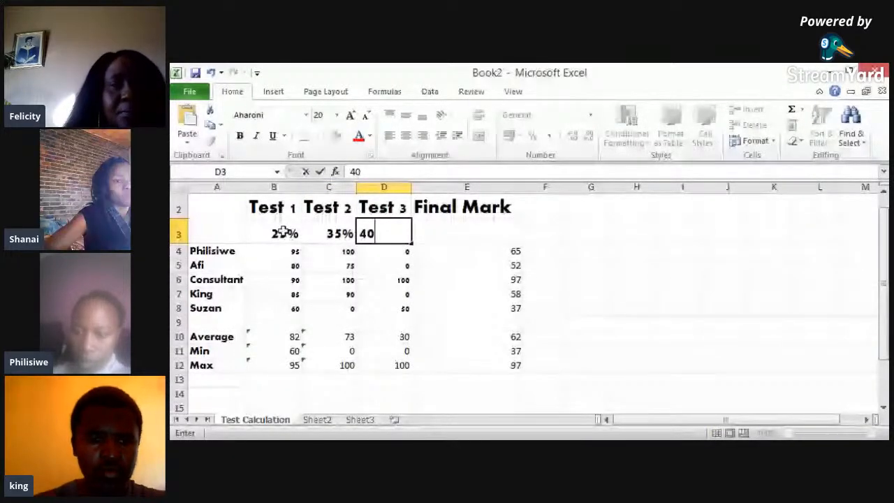
text(%)
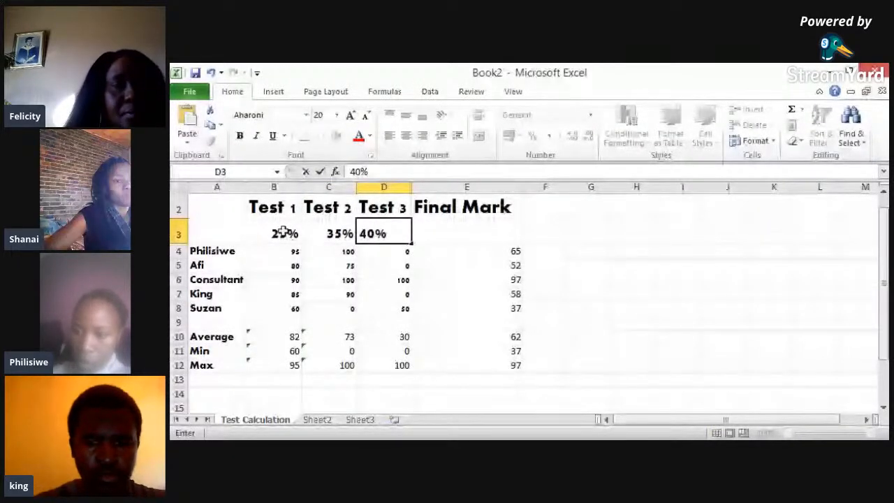
click(447, 233)
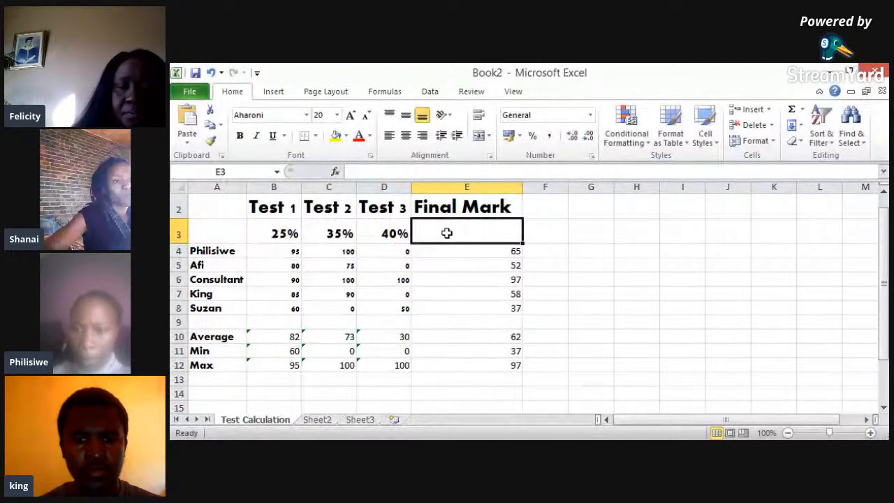
Step: Add the heading FM in F2, beside the Final Mark heading
click(550, 209)
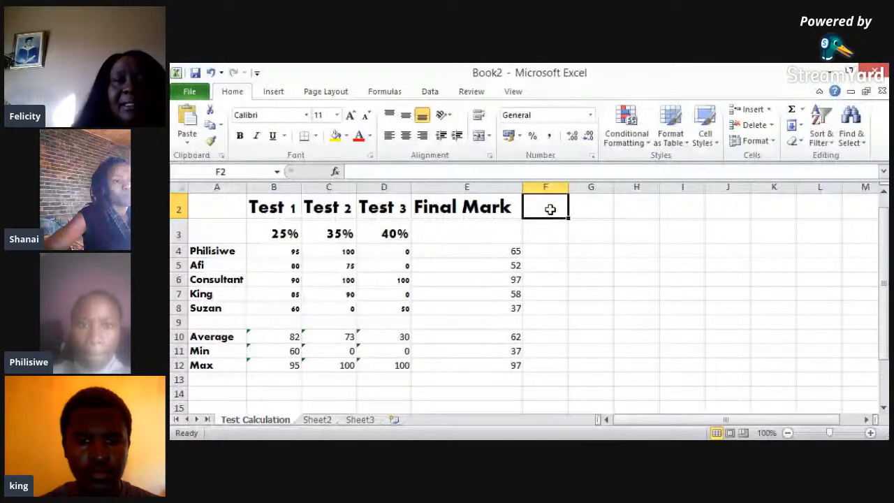
text(F)
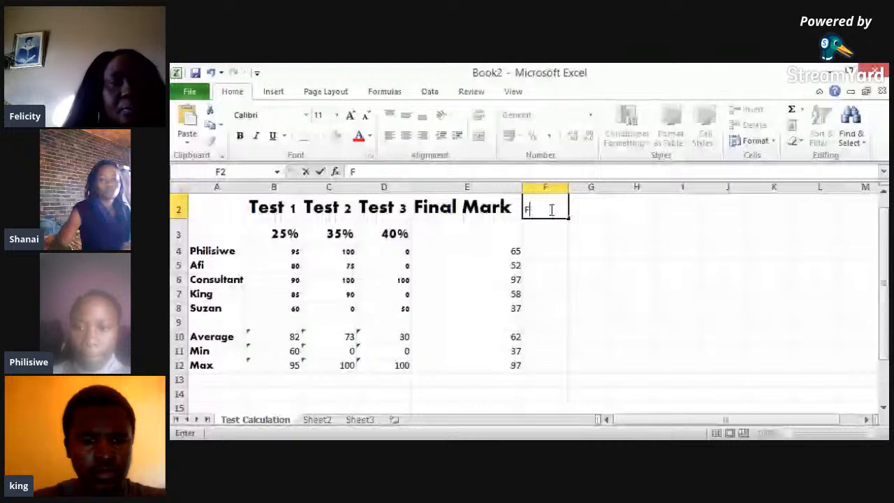
text(M)
Step: Start a weighted mark formula in F4 that multiplies B4 by the absolute reference $B$3
click(549, 259)
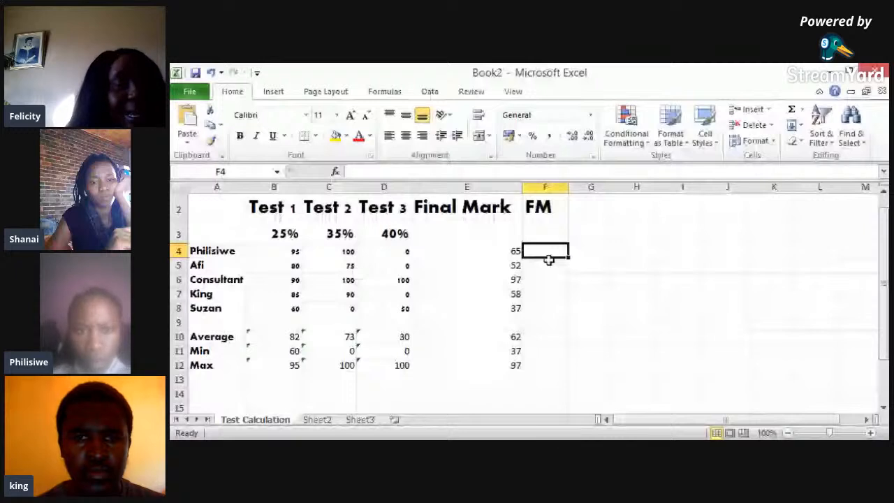
text(=)
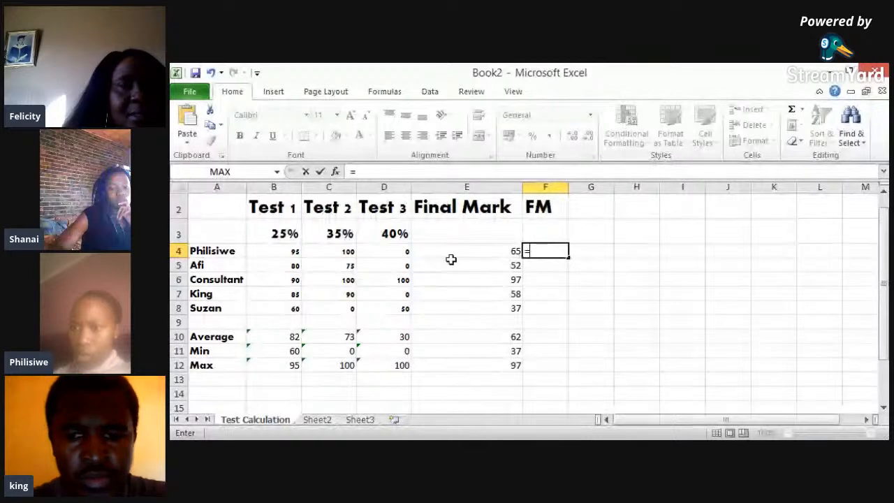
click(290, 249)
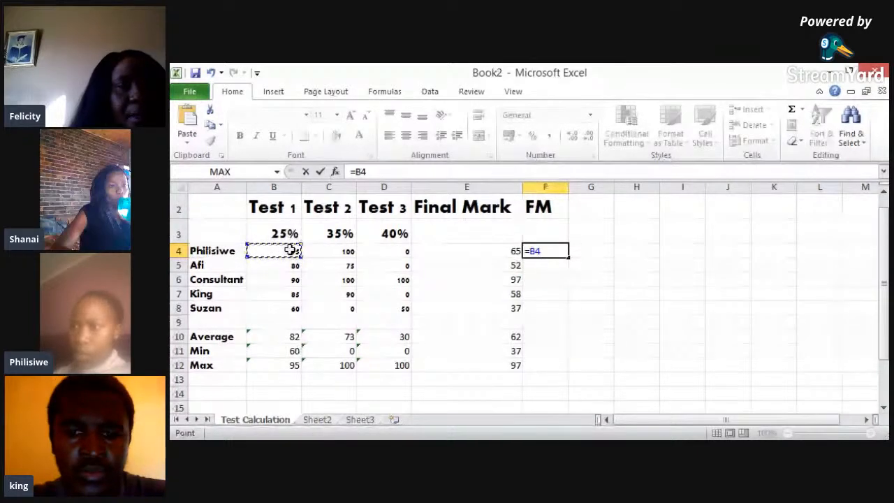
text(*)
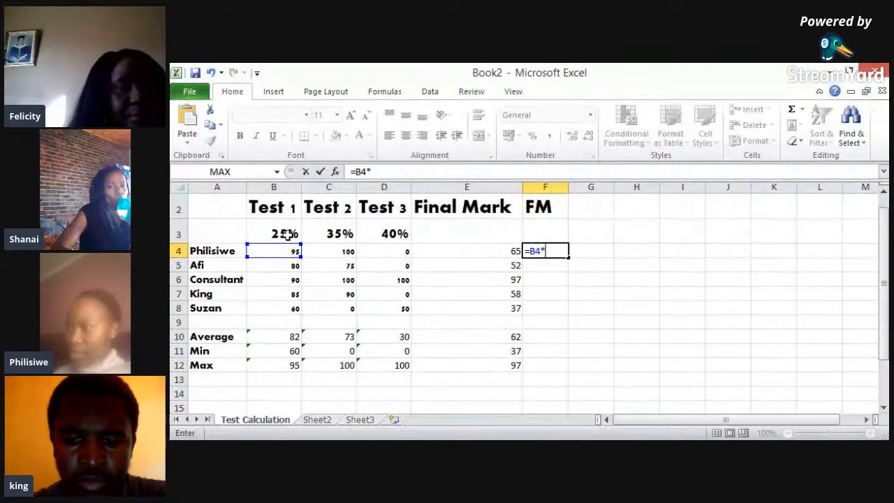
click(287, 236)
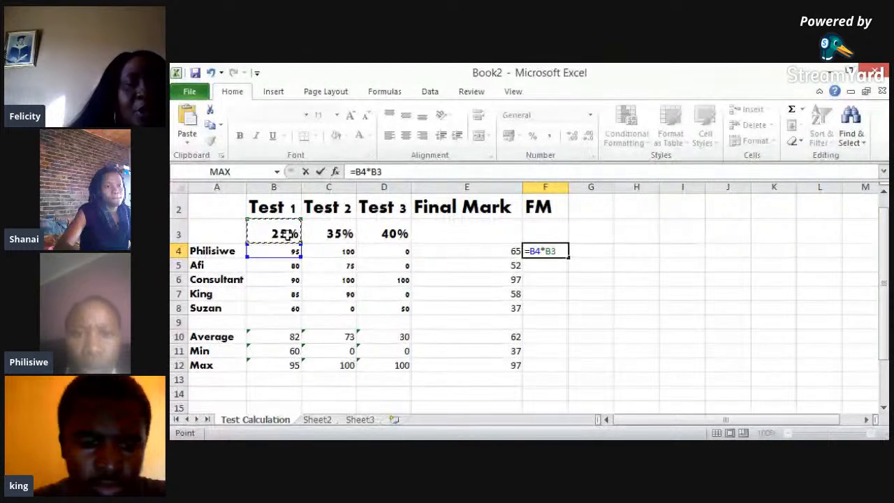
key(F4)
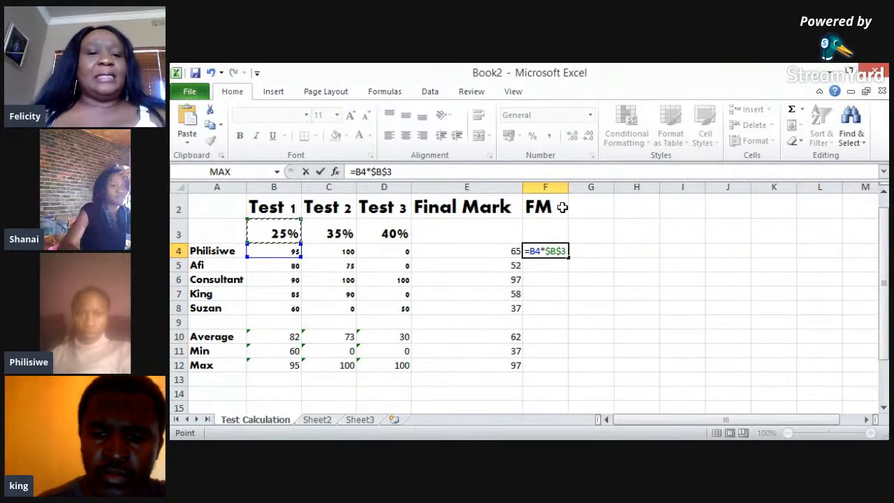
Step: Extend the F4 formula by adding C4 multiplied by the absolute reference $C$3
text(+)
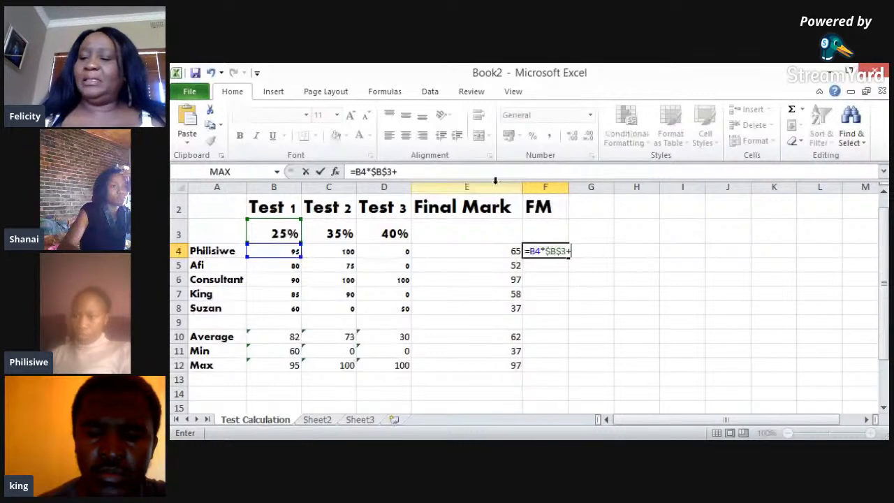
click(346, 250)
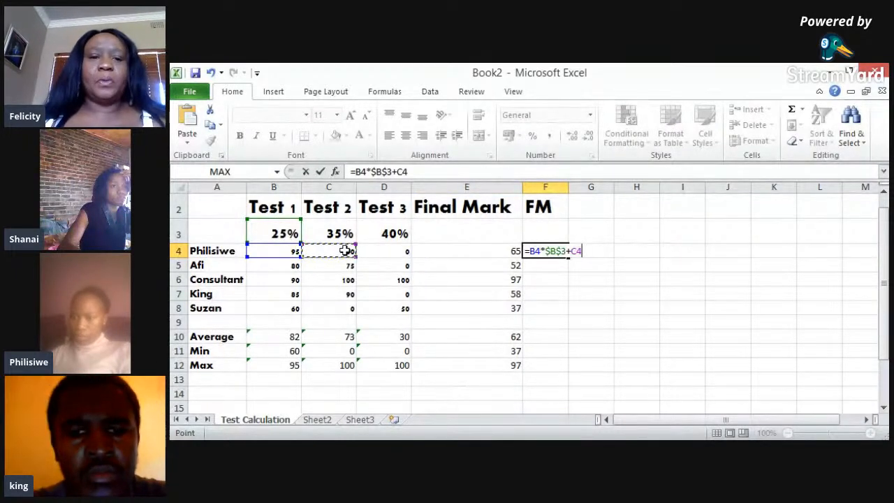
text(*)
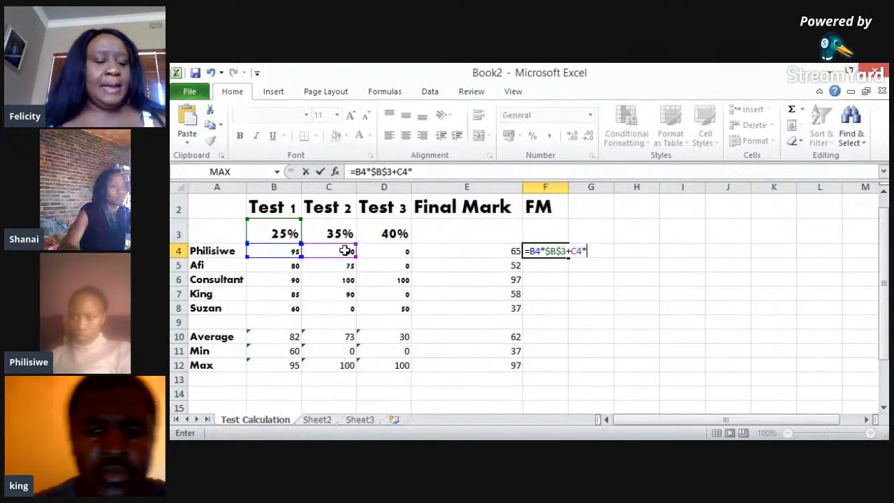
click(345, 233)
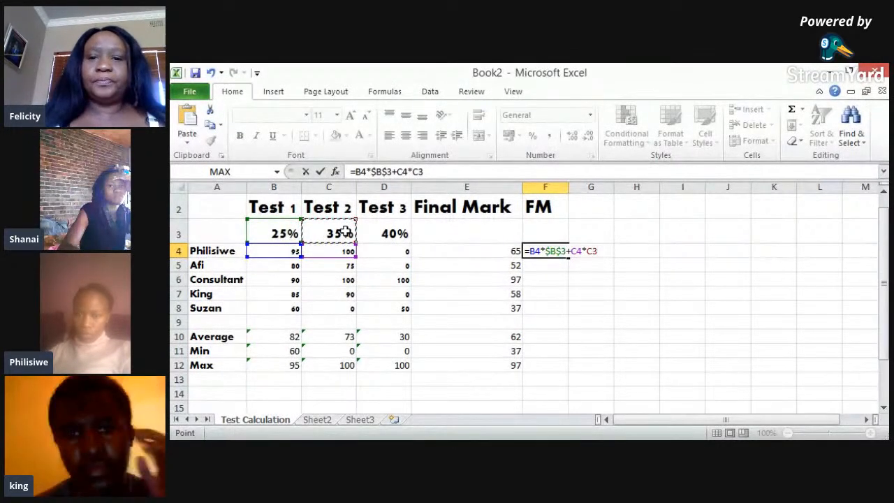
key(F4)
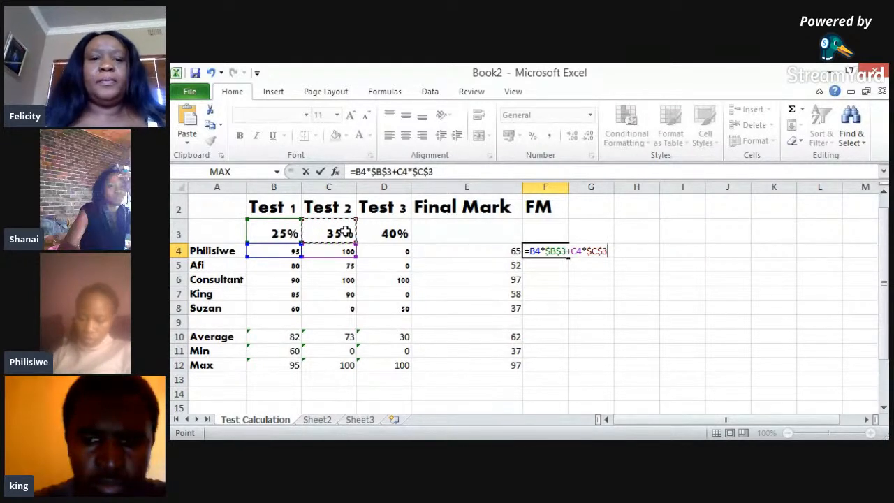
Step: Complete the F4 formula by adding D4 multiplied by the absolute reference $D$3, and commit it
text(+)
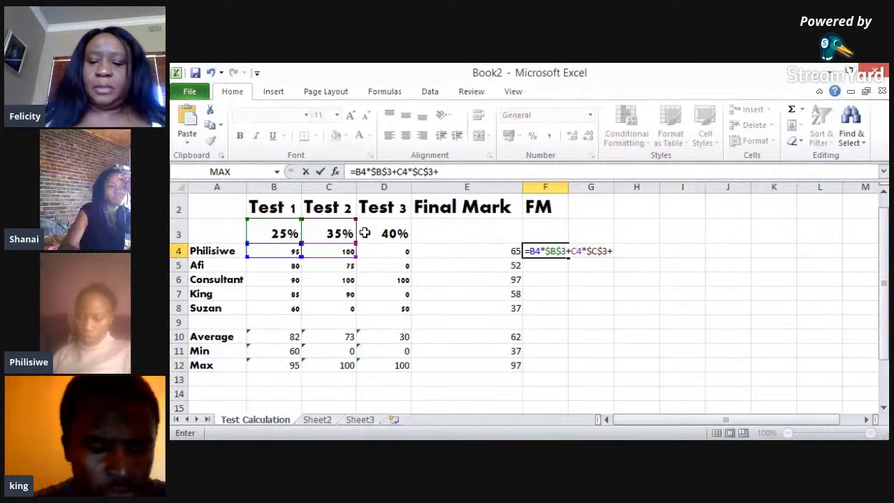
click(398, 252)
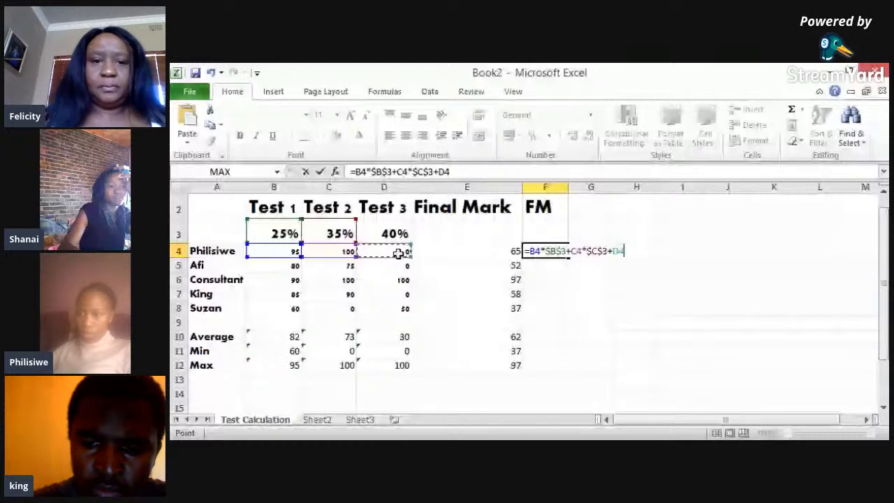
text(*)
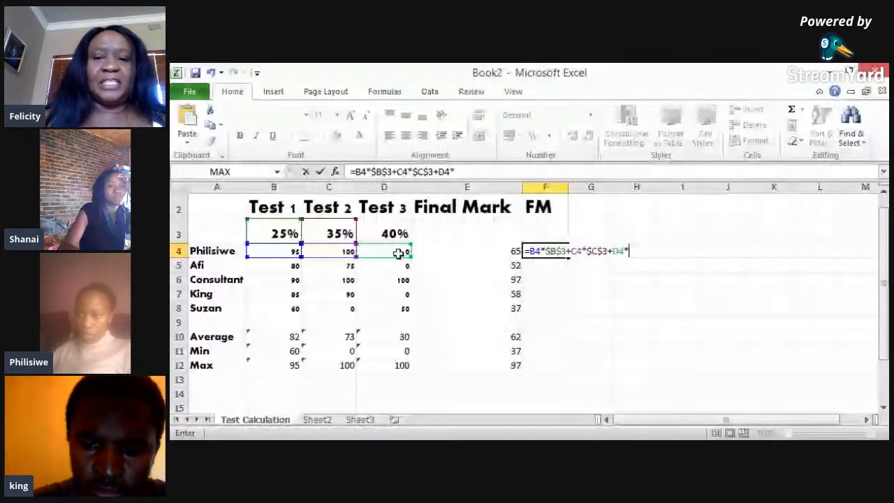
click(394, 233)
key(F4)
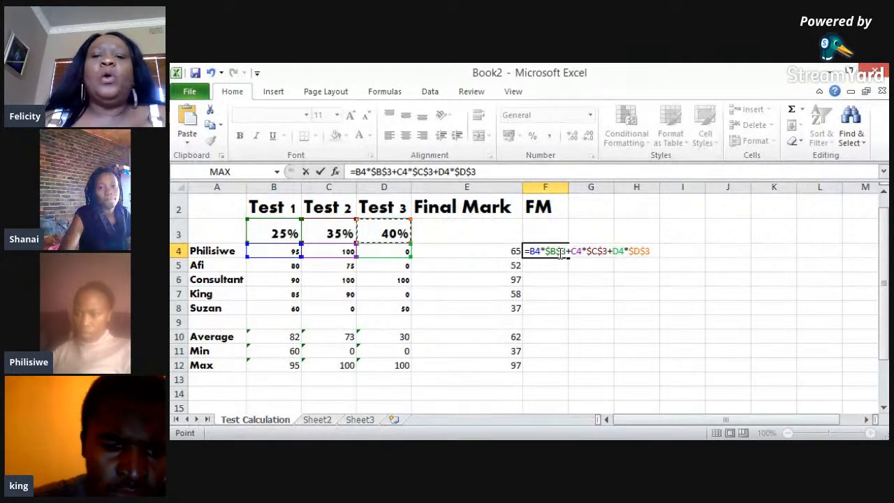
drag(561, 254, 556, 273)
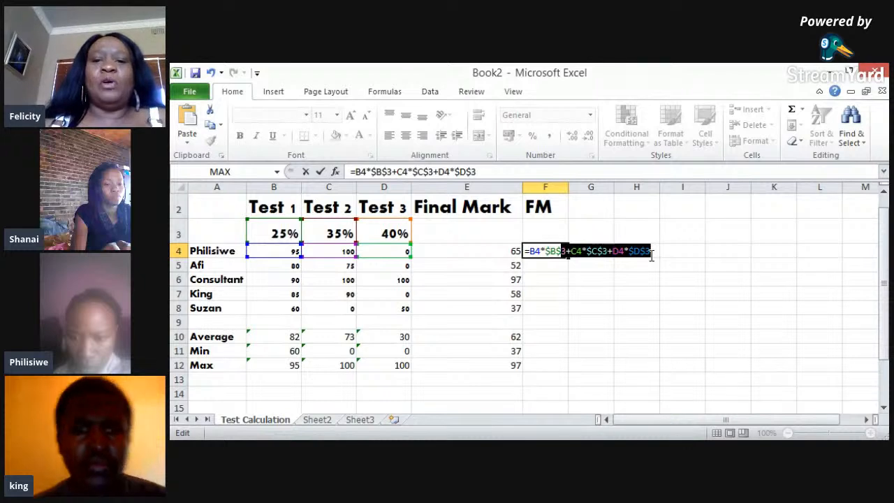
key(Return)
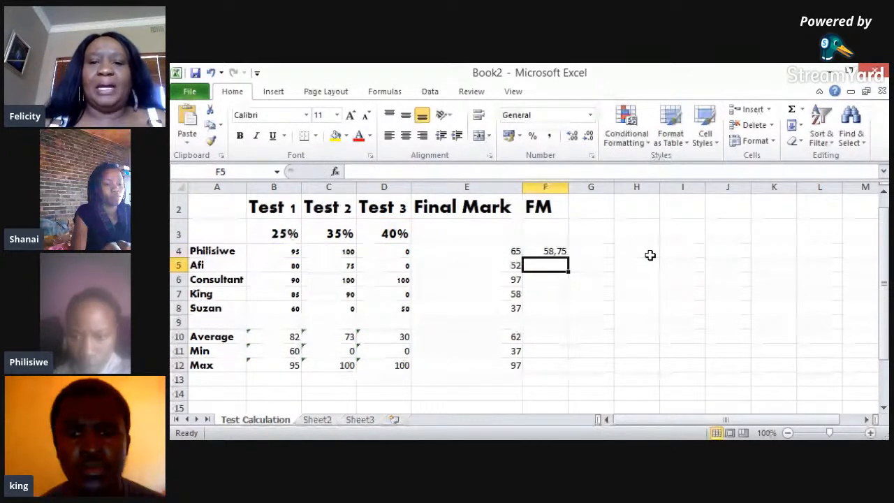
Step: Fill the weighted mark formula from F4 down to F8 and reduce the decimals until the marks display as whole numbers
click(546, 251)
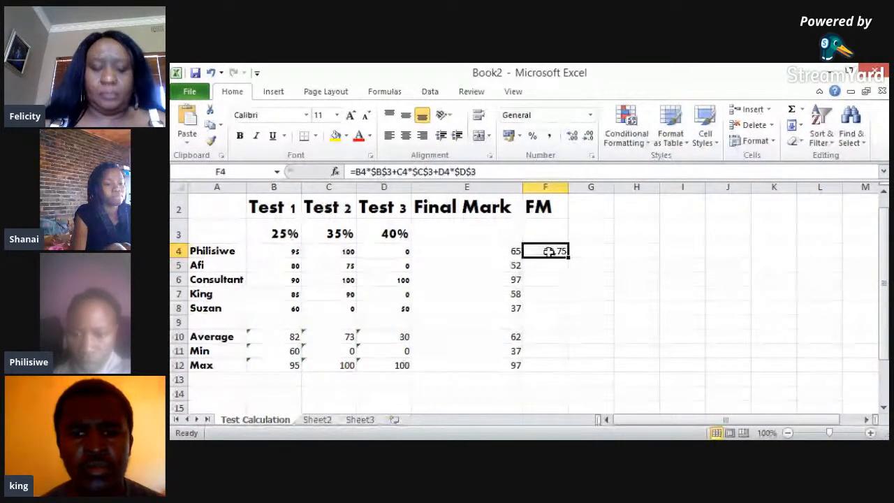
drag(550, 251, 567, 315)
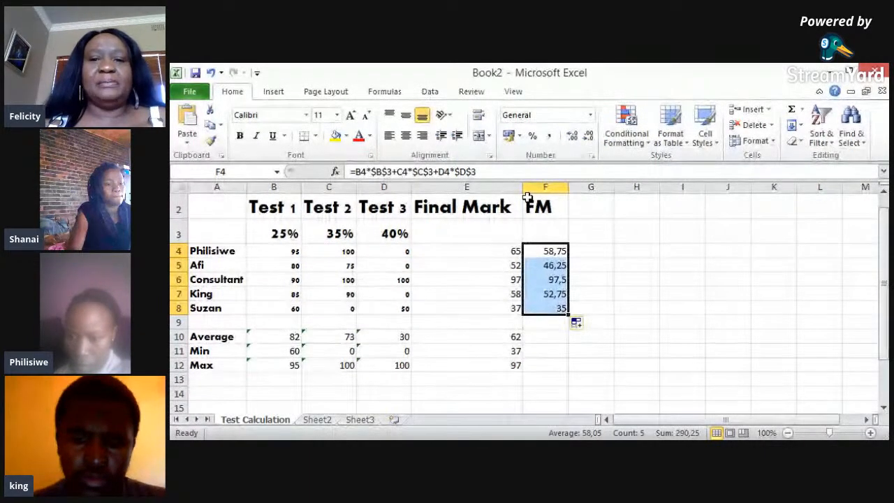
click(589, 137)
click(589, 137)
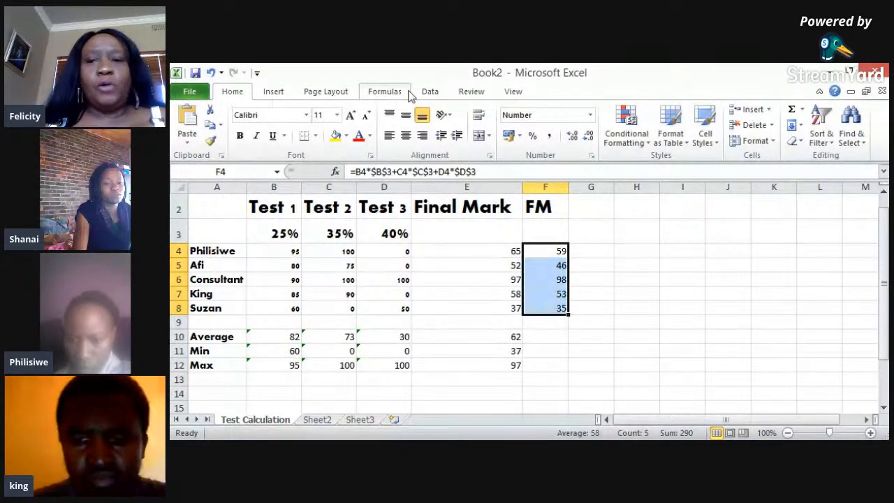
Step: Show the formulas in the worksheet cells instead of their results
click(386, 91)
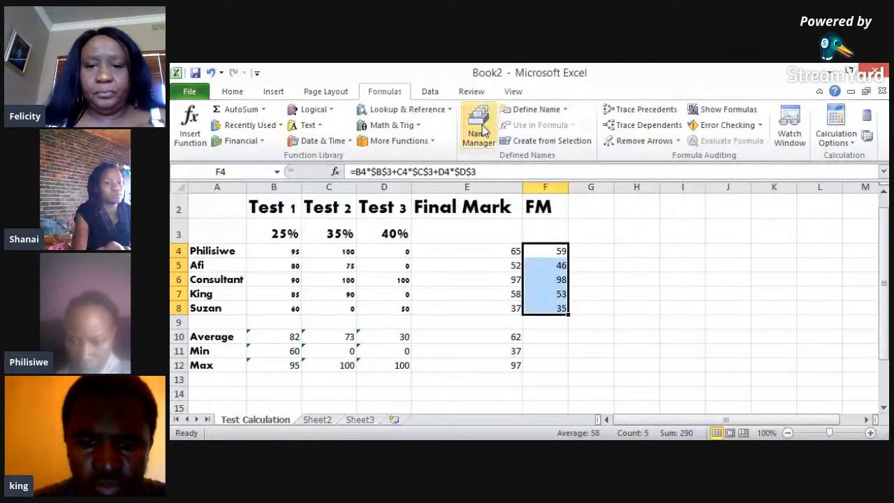
click(712, 112)
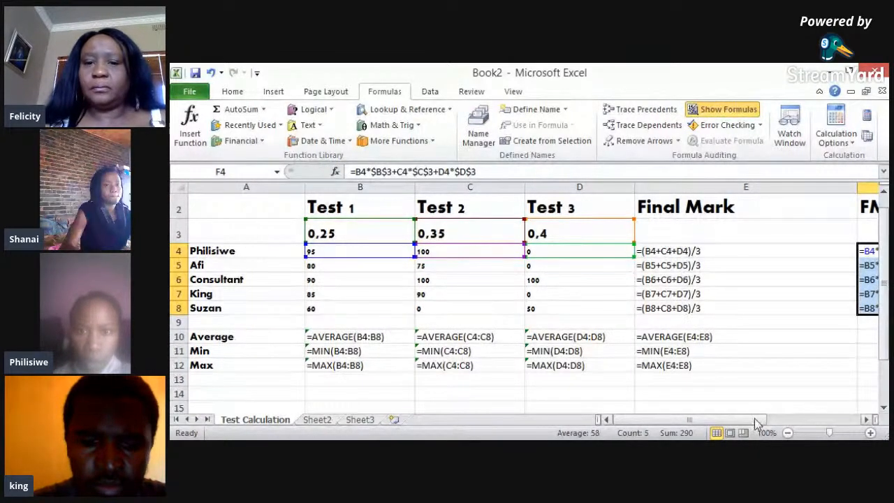
Step: Widen column F until the weighted mark formulas in F4 to F8 fit up to their last reference
double_click(867, 420)
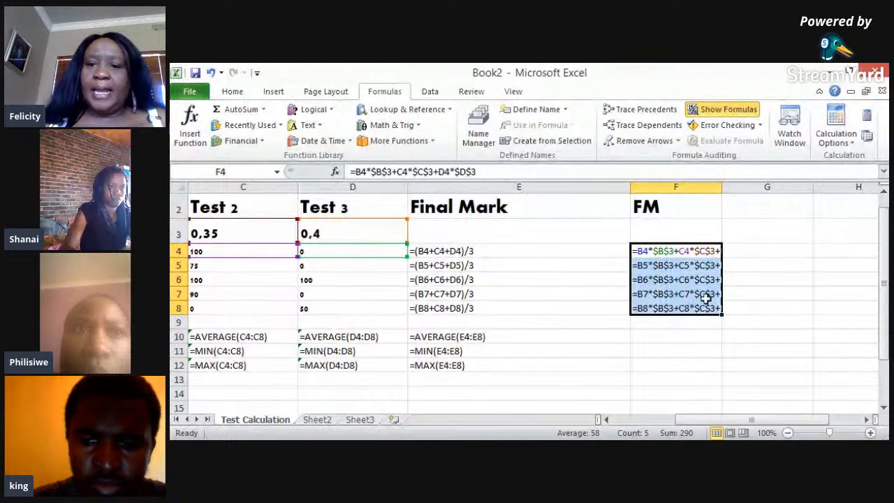
drag(722, 190, 744, 187)
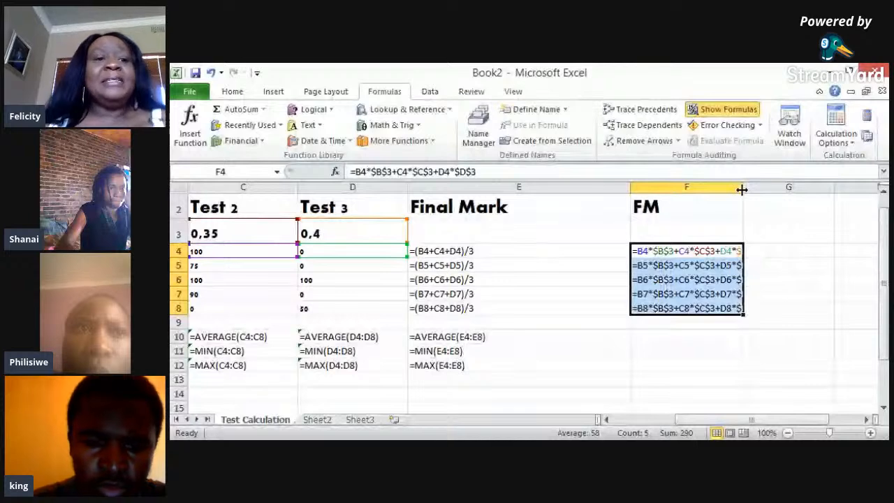
drag(742, 189, 755, 188)
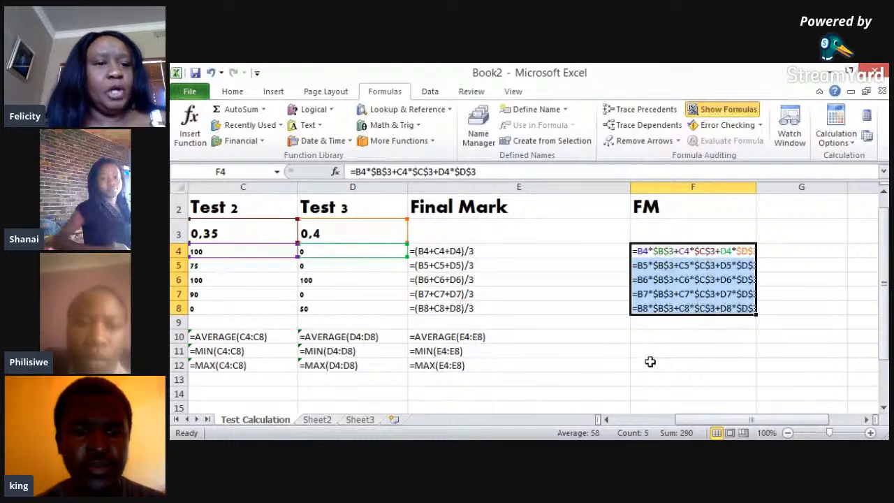
click(650, 361)
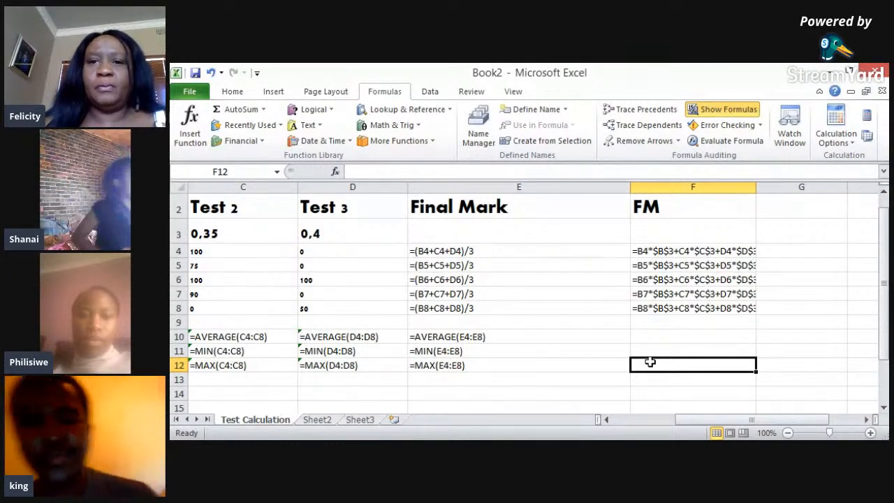
Step: Switch the worksheet cells back from displaying formulas to displaying their calculated results
click(720, 110)
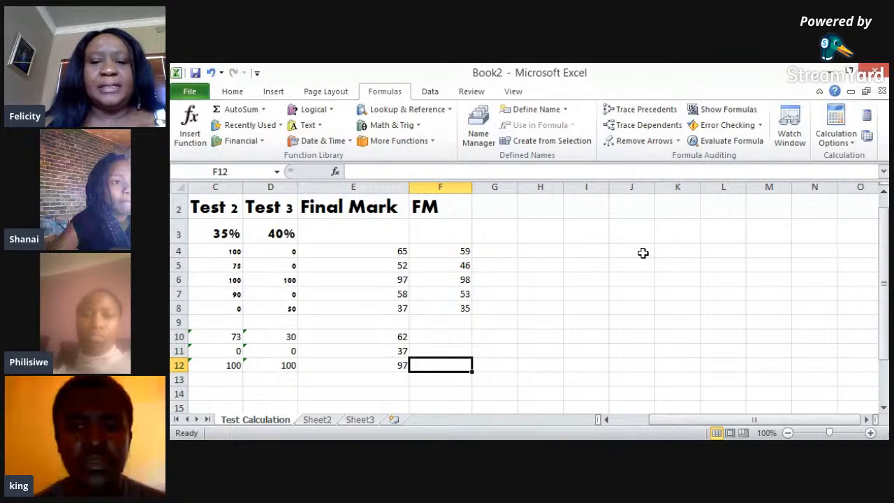
double_click(606, 420)
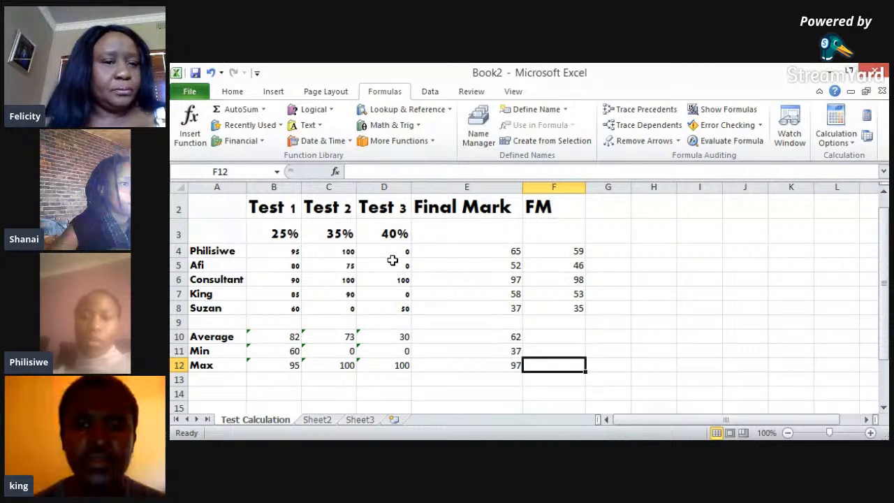
click(470, 354)
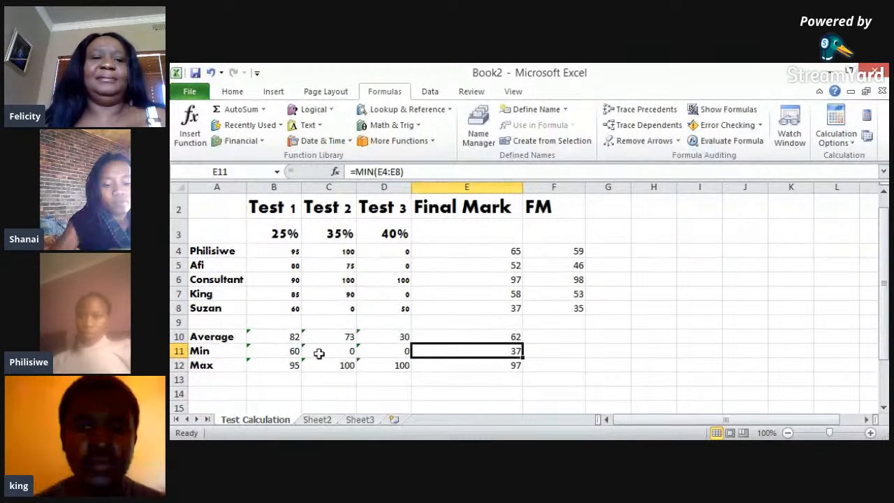
click(229, 226)
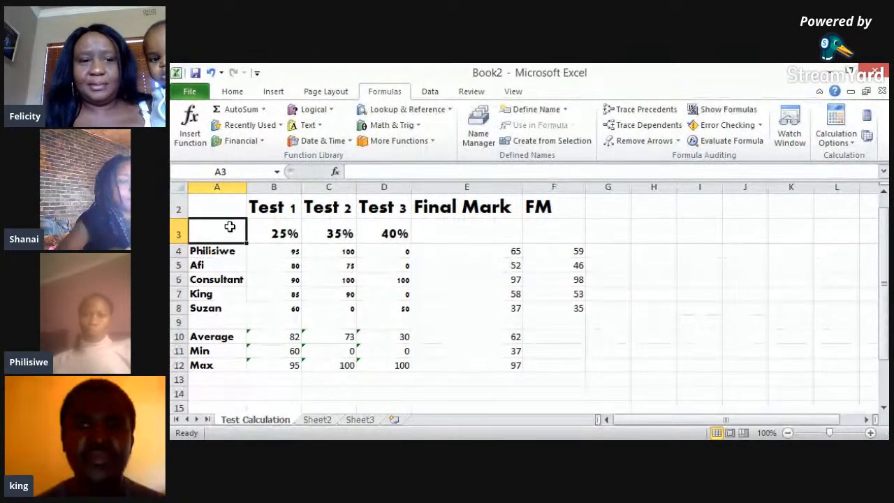
key(shift+Right)
key(shift+Right)
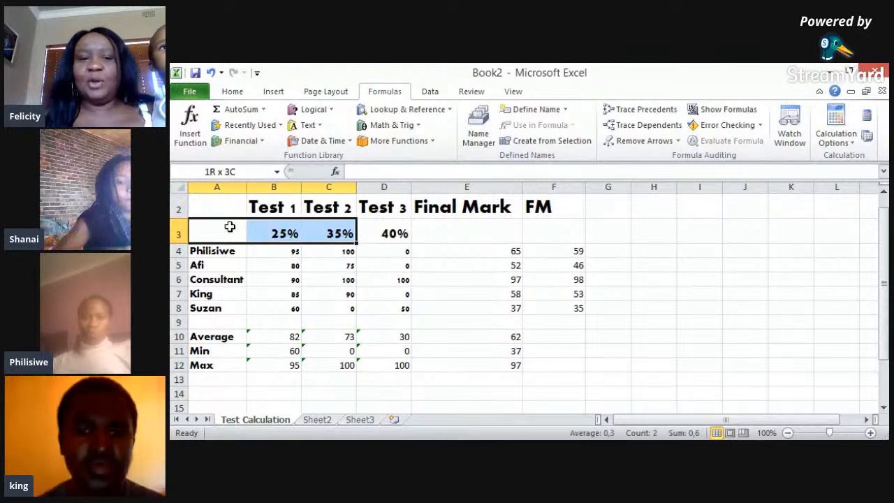
key(shift+Right)
key(shift+Down)
key(shift+Down)
key(shift+Down)
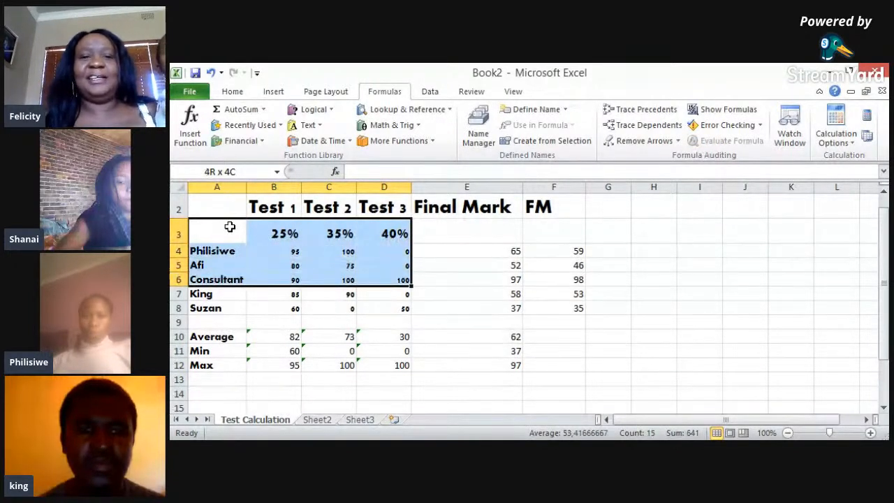
key(shift+Down)
key(shift+Down)
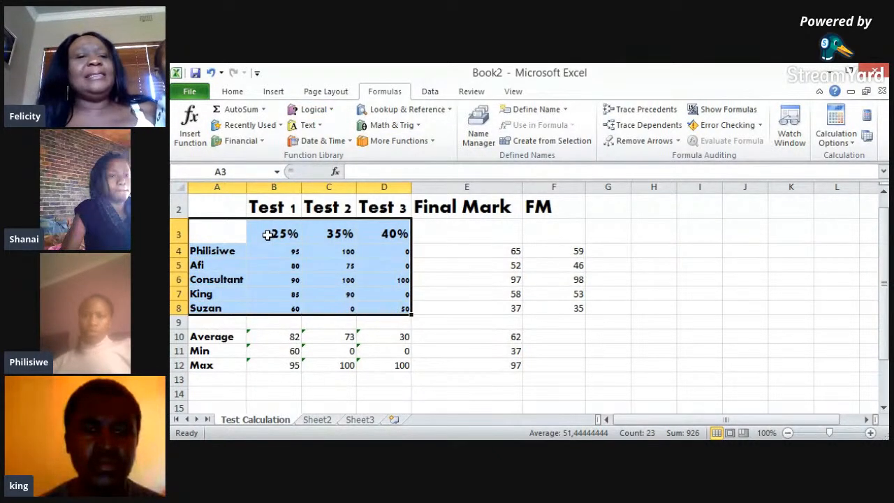
Step: Insert a 3-D clustered column chart from the names, test headings, weights and scores in A2:D8
click(240, 208)
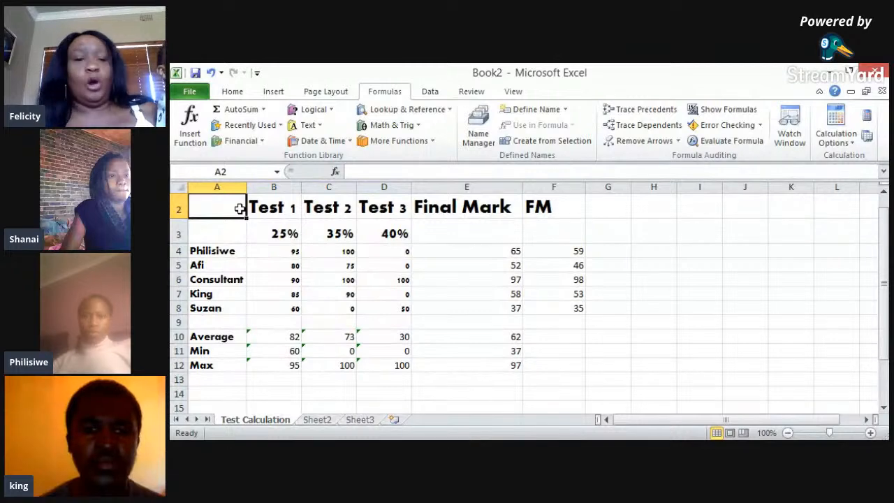
drag(240, 209, 384, 308)
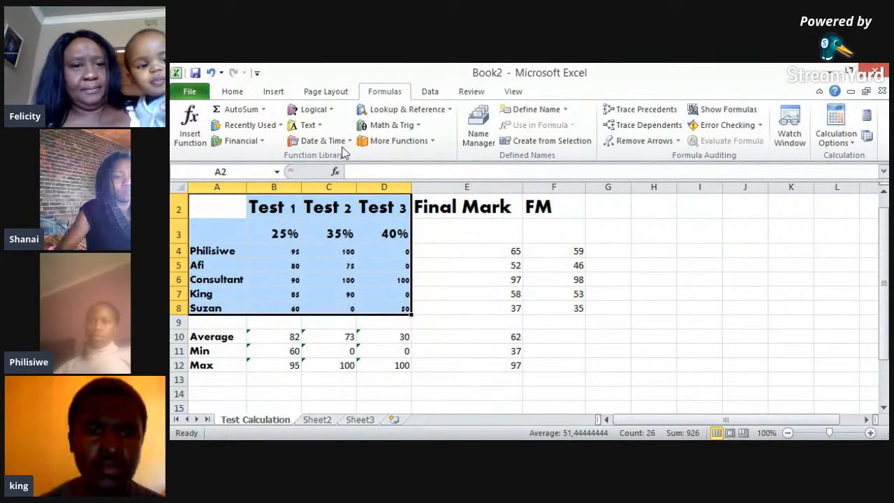
click(274, 91)
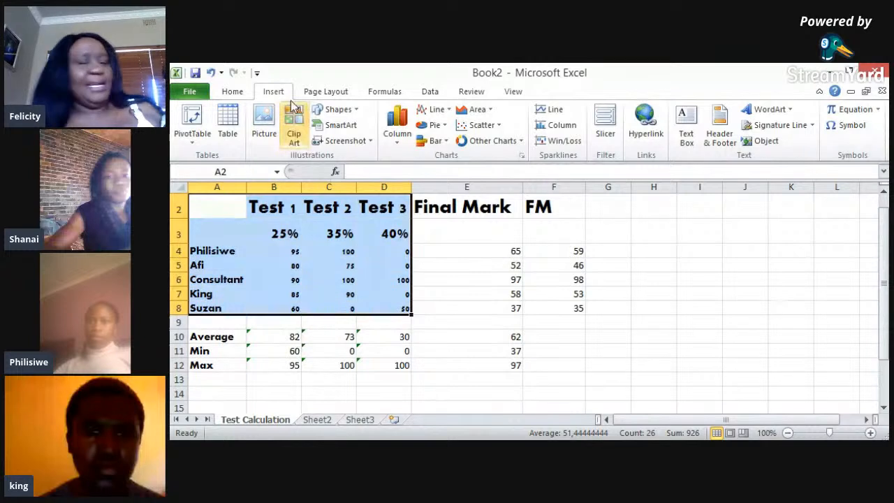
click(397, 147)
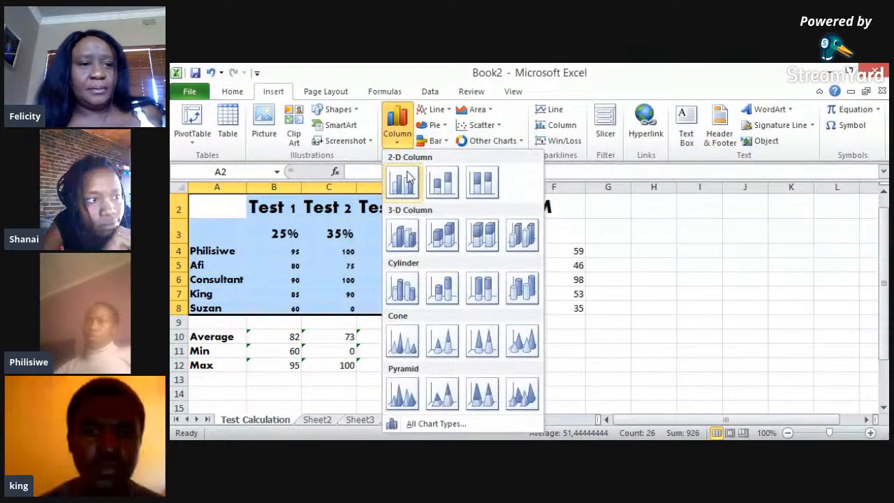
click(404, 236)
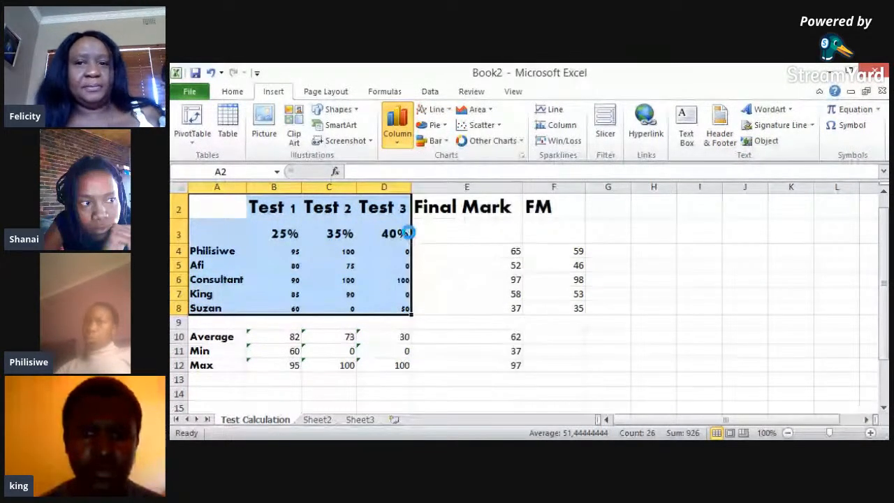
mouse_move(516, 314)
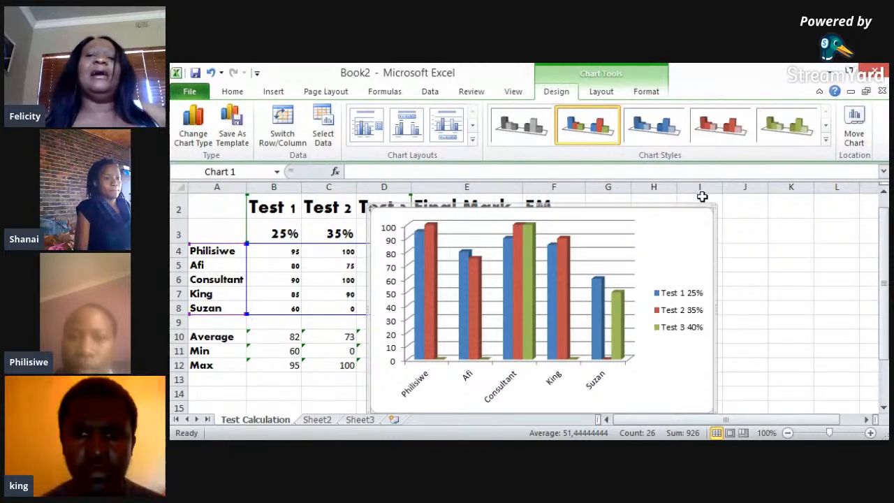
Step: Place the chart's legend on the left side of the chart using Show Legend at Left
click(597, 95)
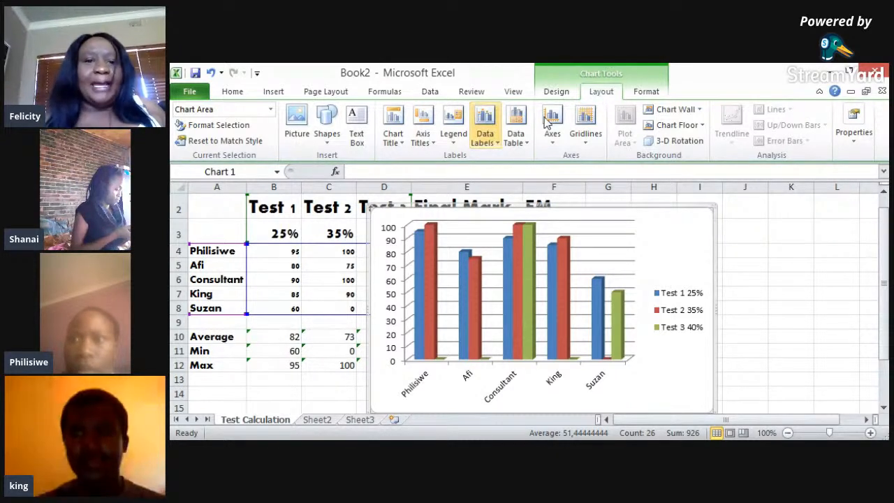
click(399, 143)
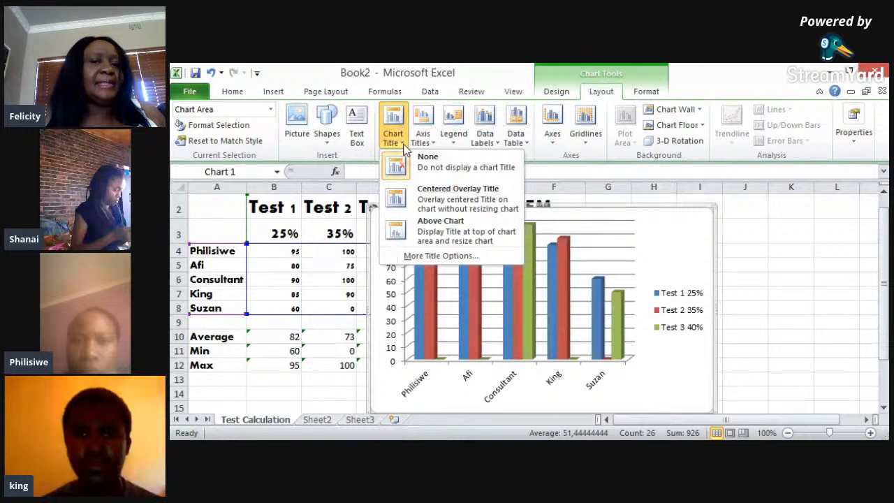
click(428, 143)
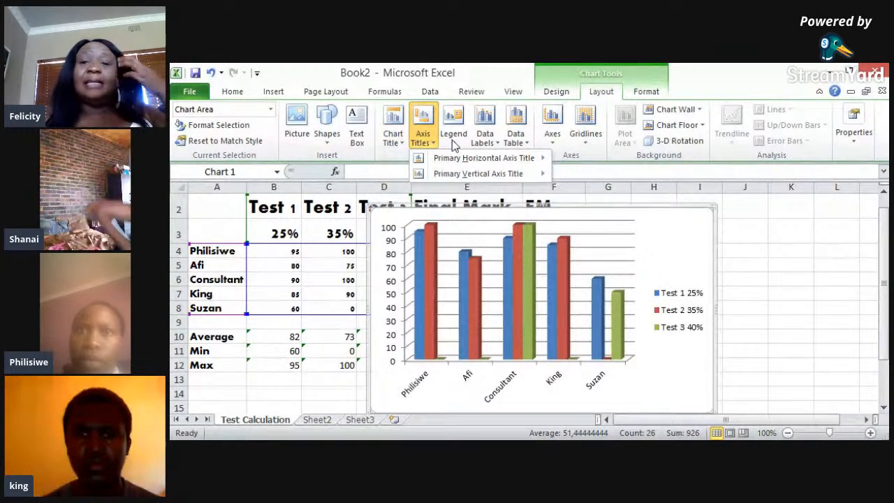
click(454, 140)
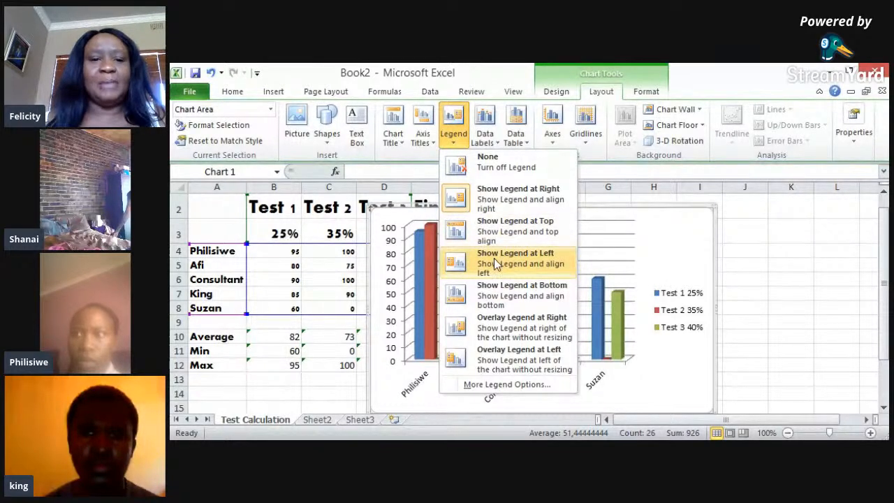
click(494, 258)
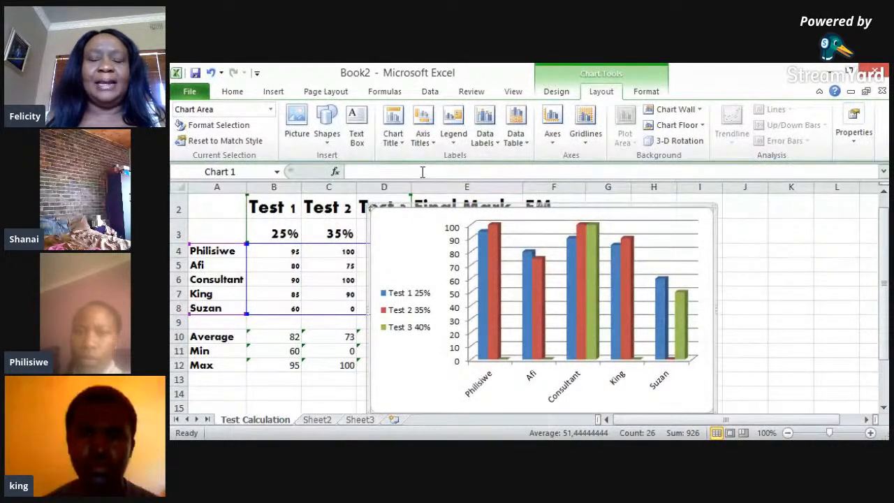
Step: Add a title reading Test Calculator with the Above Chart placement
click(402, 140)
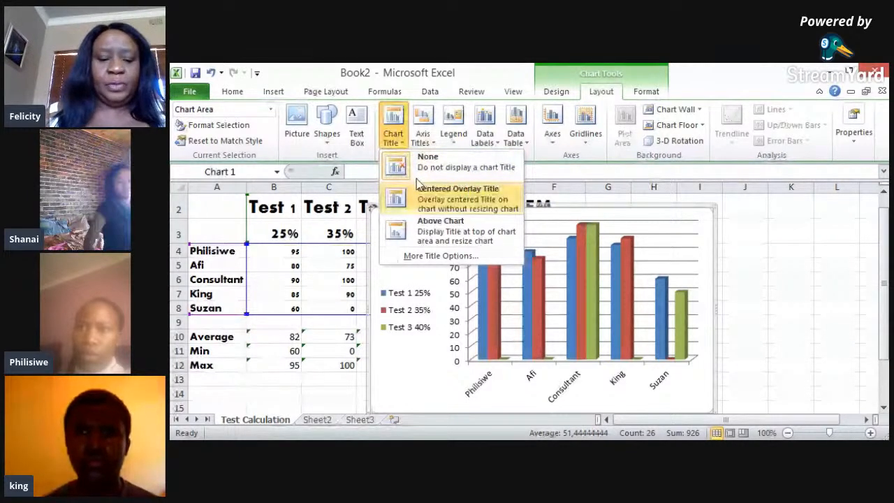
click(426, 228)
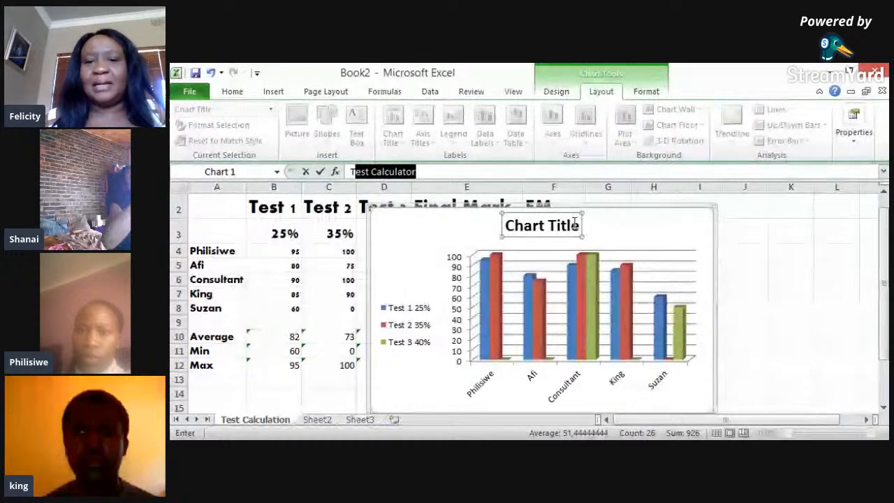
key(Return)
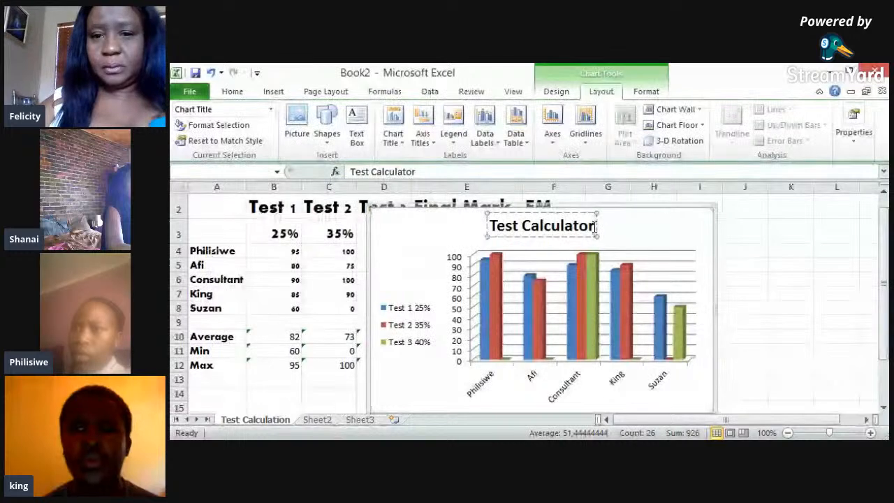
Step: Replace the word Calculator in the chart title so that it reads Test Marks
key(BackSpace)
key(BackSpace)
key(BackSpace)
key(BackSpace)
key(BackSpace)
key(BackSpace)
key(BackSpace)
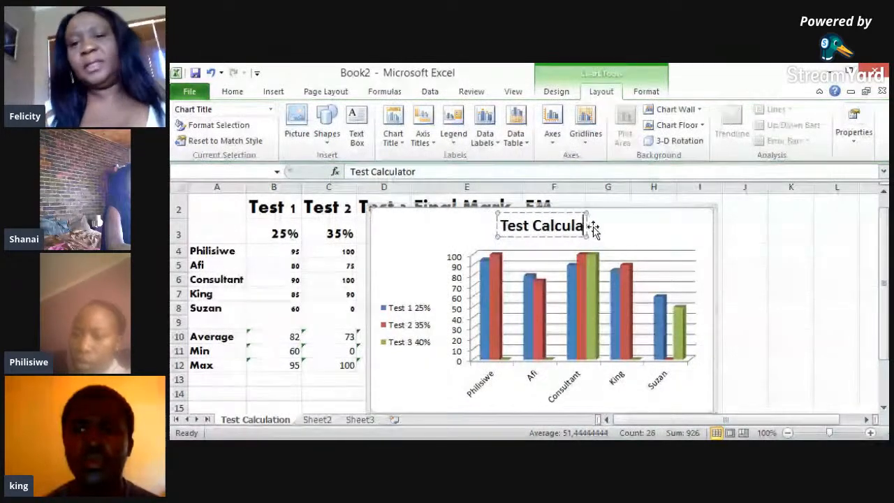
key(BackSpace)
key(BackSpace)
key(BackSpace)
key(BackSpace)
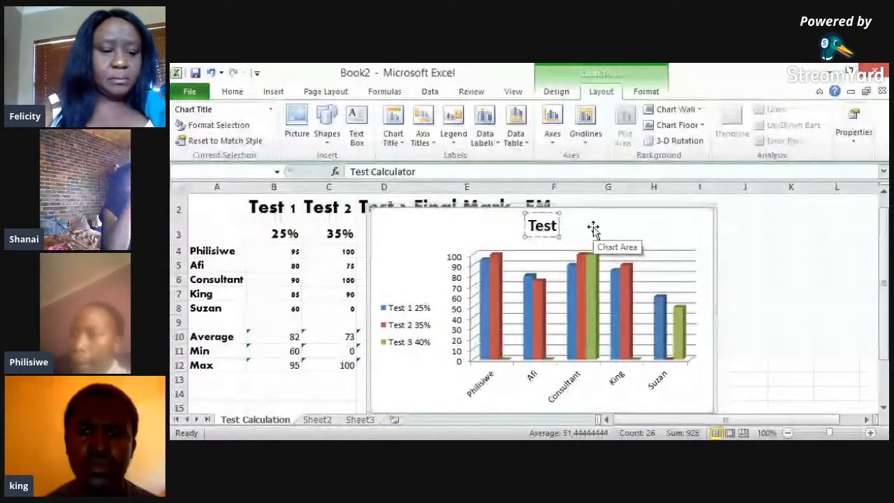
text(Ma)
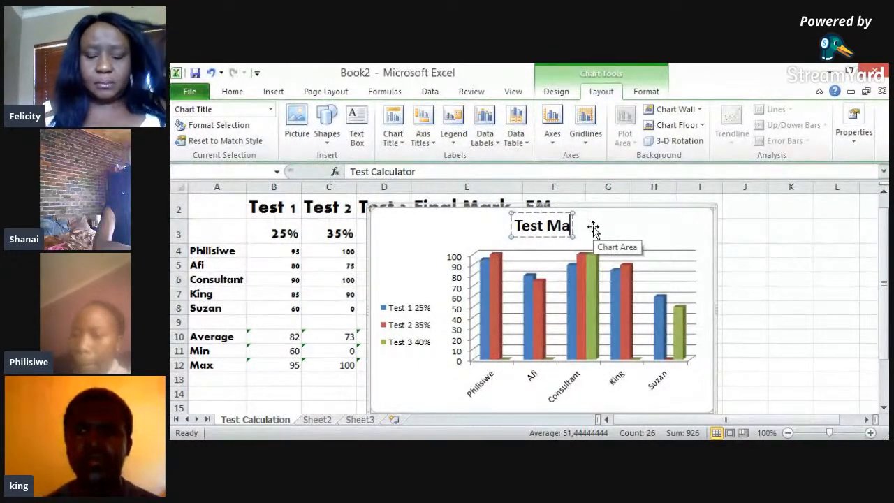
text(rk)
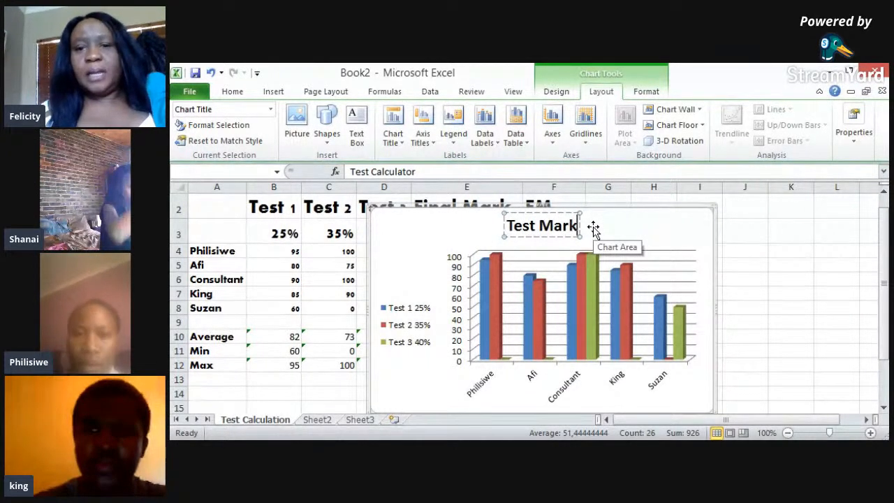
text(s)
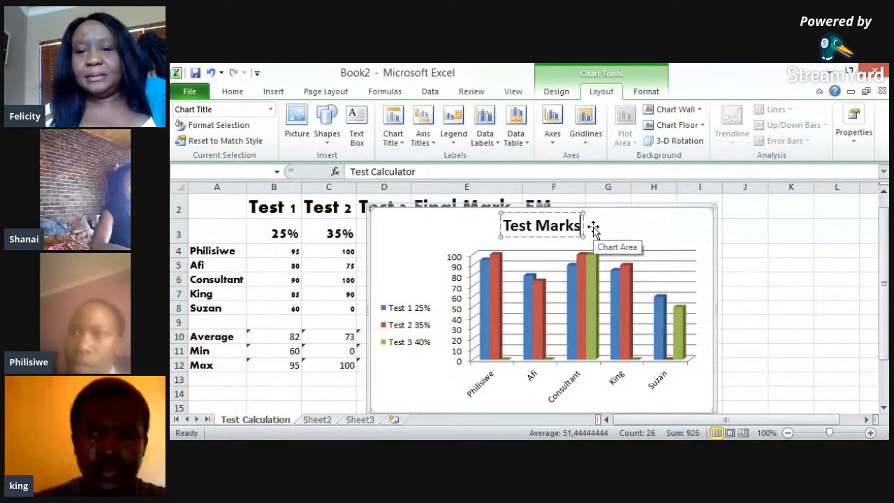
key(Return)
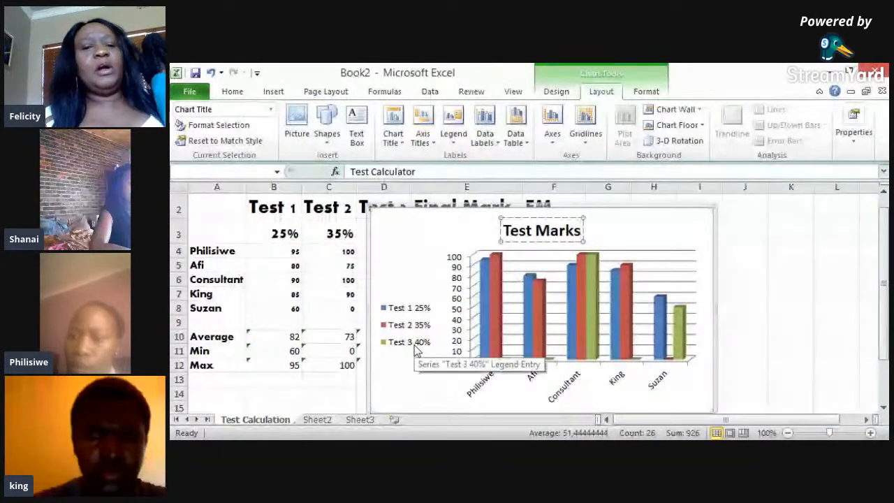
click(530, 379)
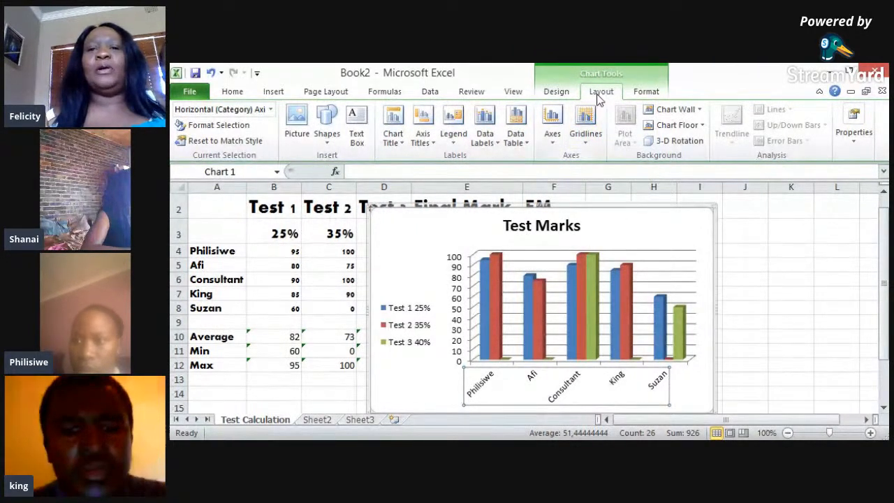
Step: Move the chart from the Test Calculation worksheet to a new chart sheet named Test Marks
click(558, 93)
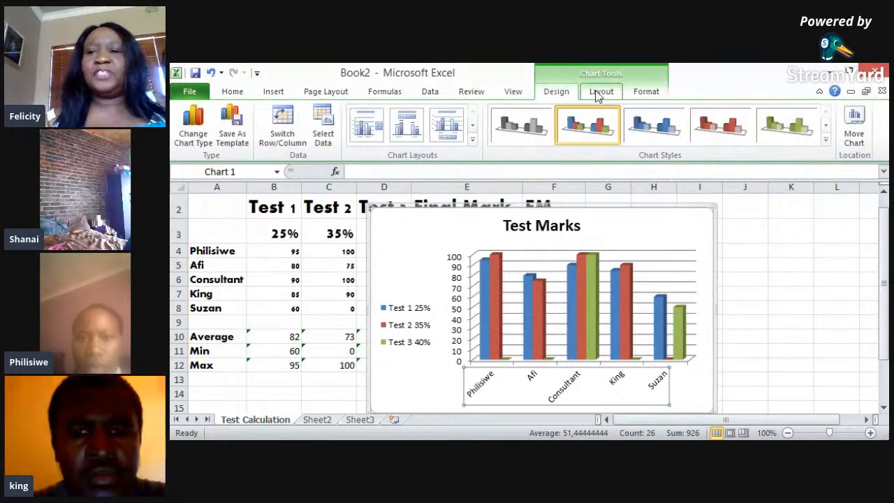
click(853, 134)
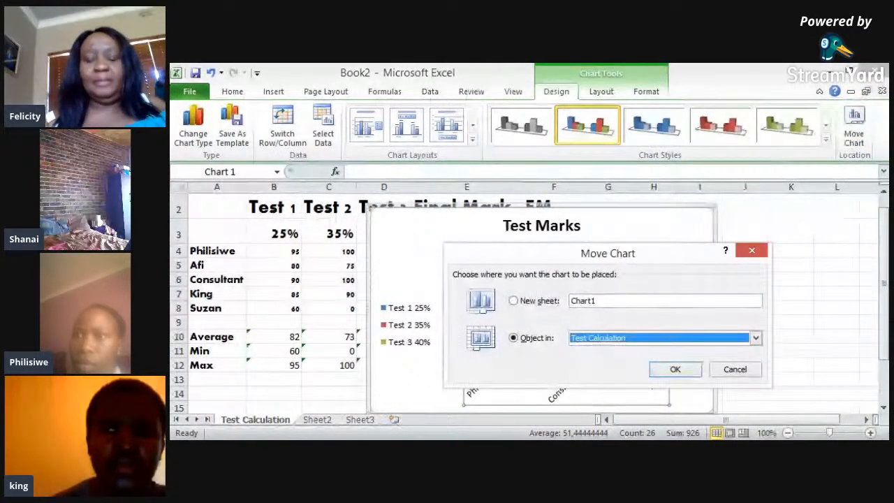
click(515, 301)
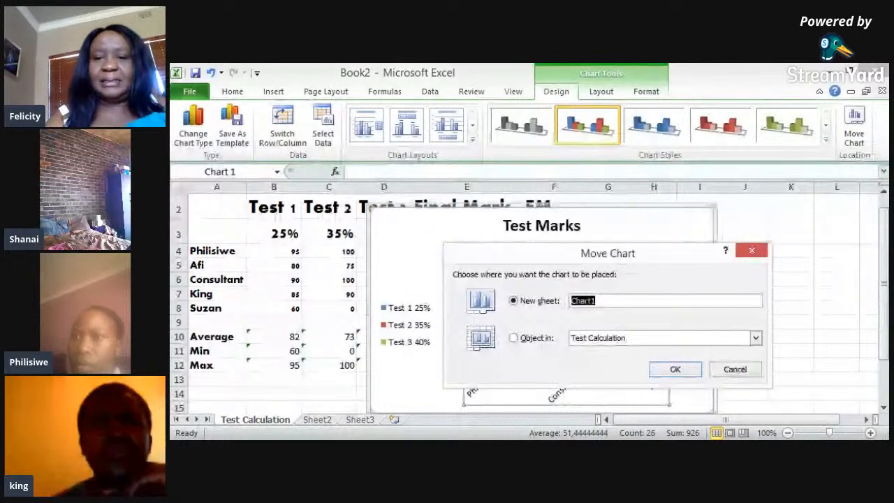
click(598, 301)
text(Tes)
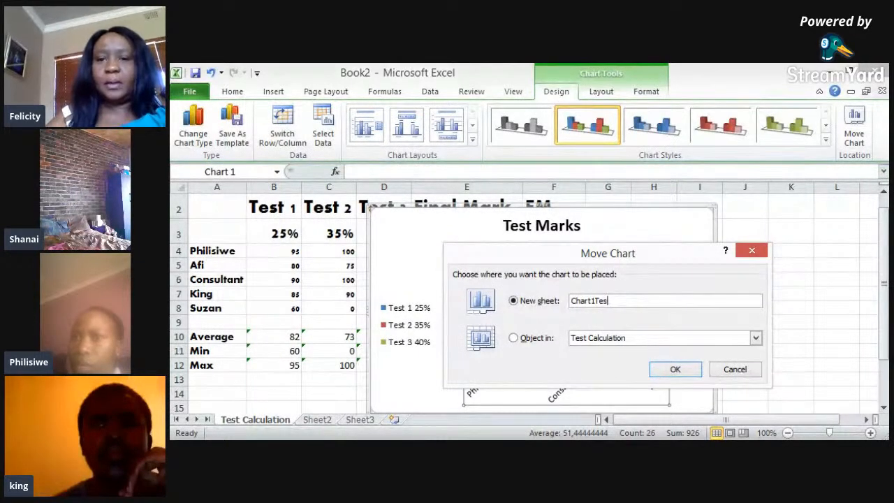
key(BackSpace)
key(BackSpace)
key(BackSpace)
key(BackSpace)
key(BackSpace)
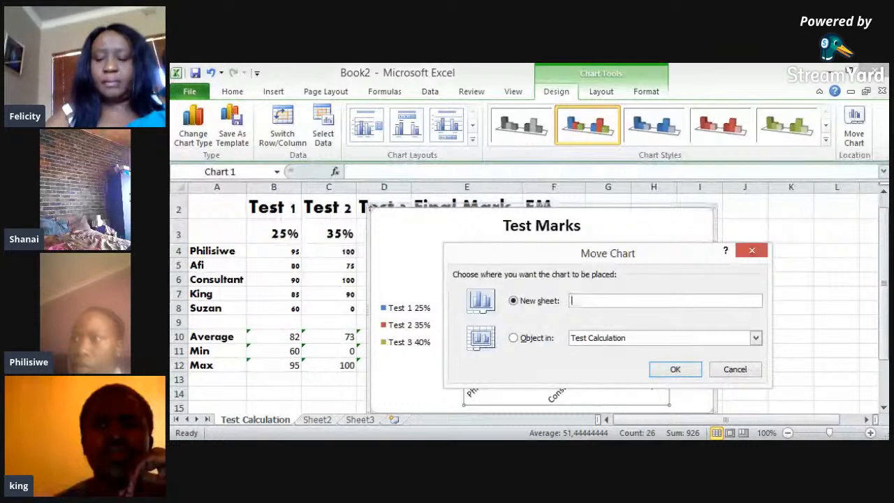
text(Test )
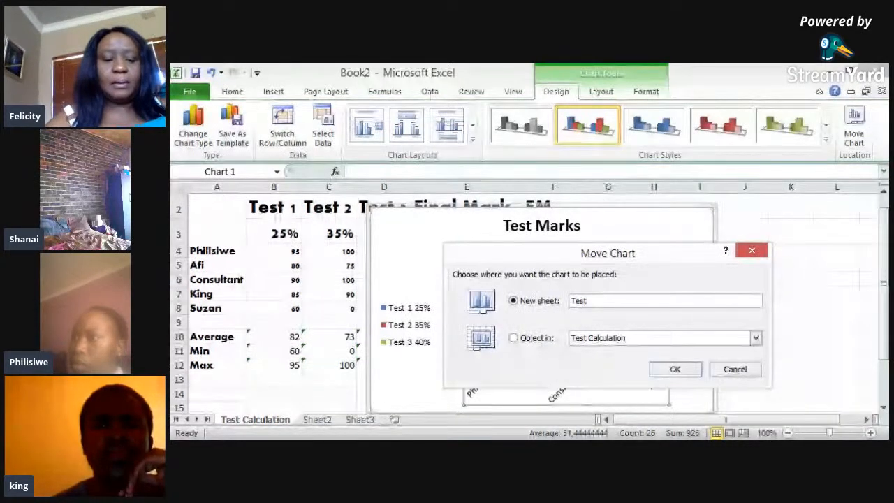
text(Mar)
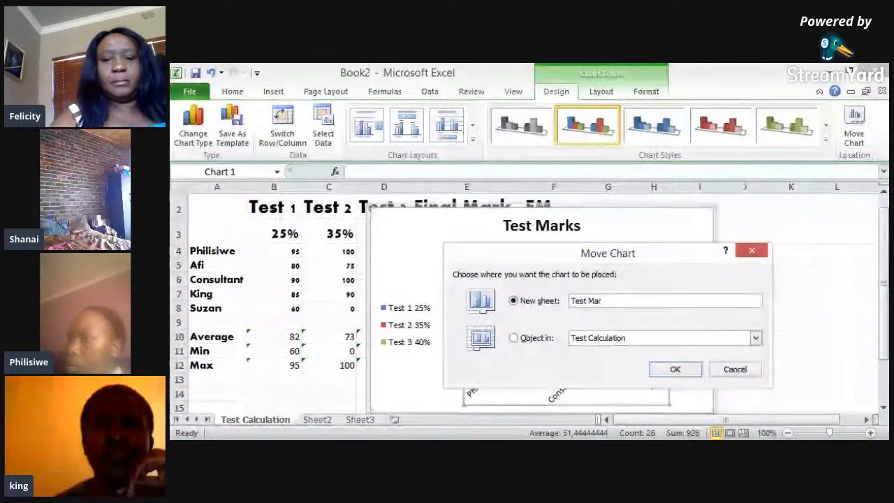
text(k)
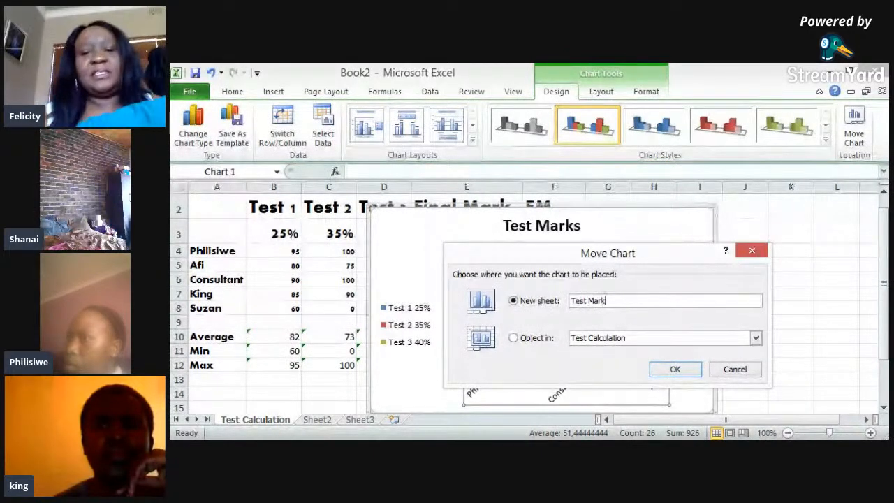
text(s)
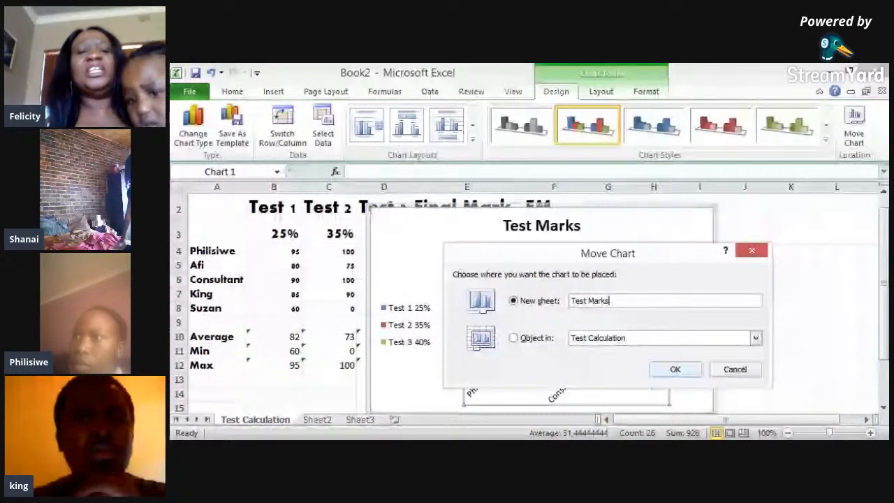
click(675, 370)
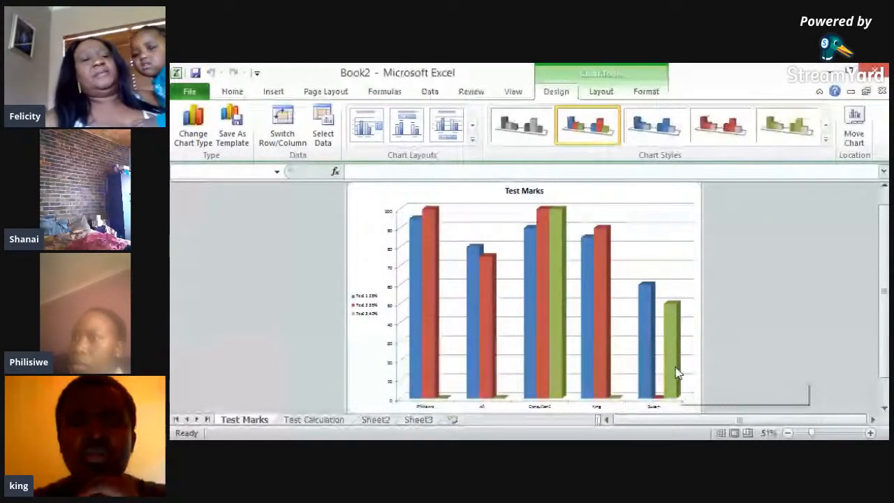
mouse_move(675, 372)
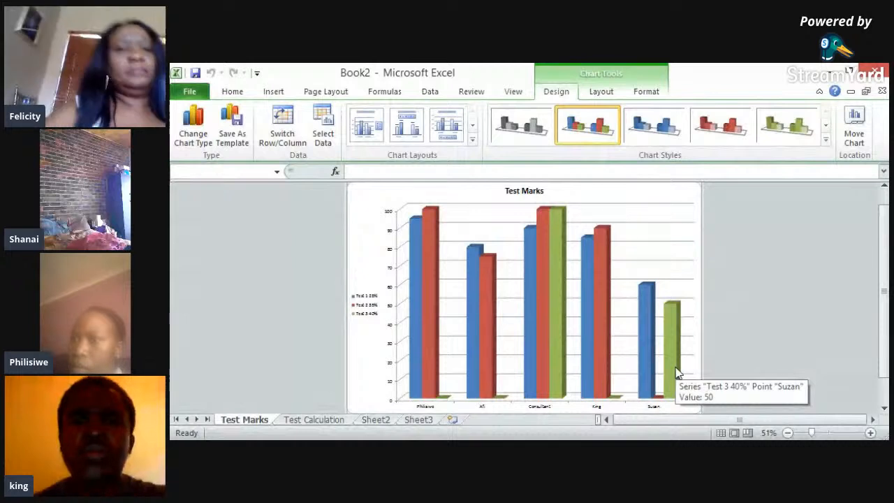